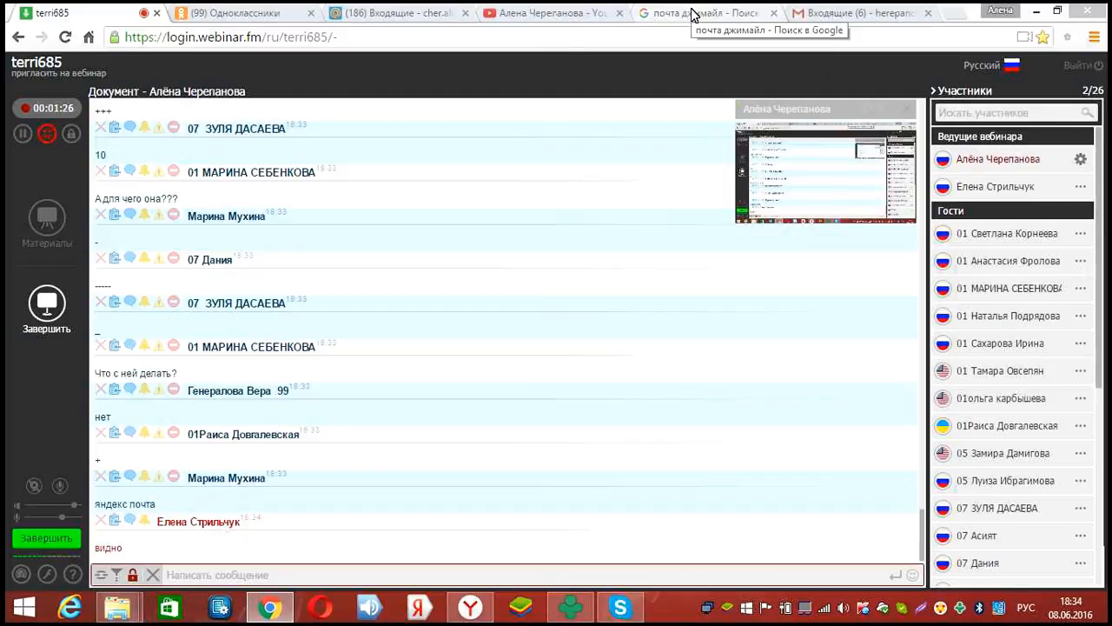
# From the Google search results tab, open the free Gmail result
pyautogui.click(695, 13)
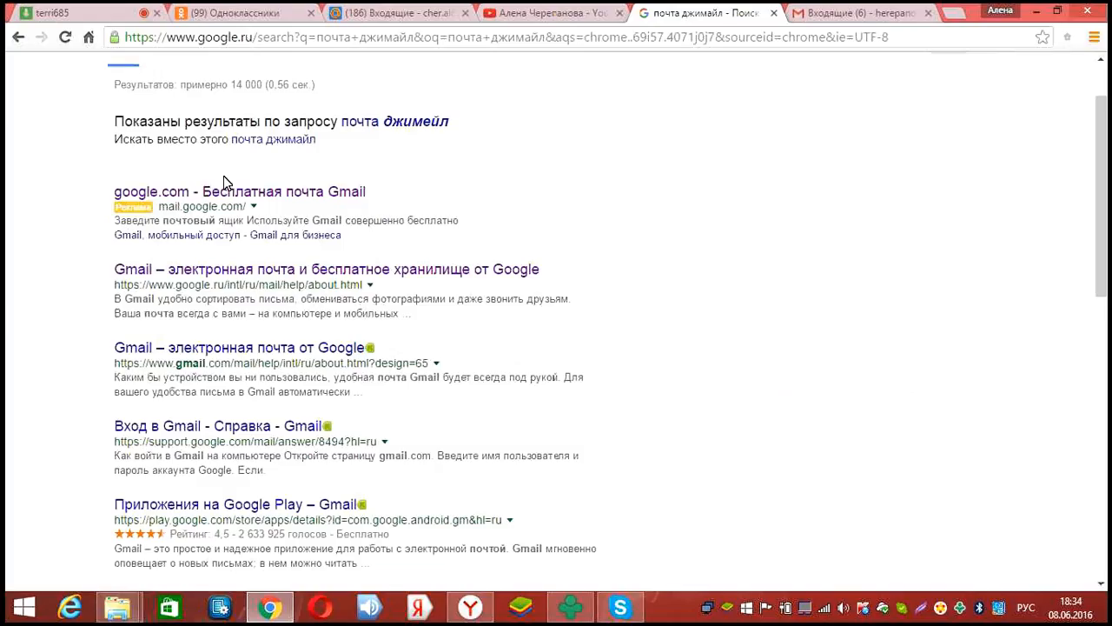
pyautogui.scroll(2, 209, 131)
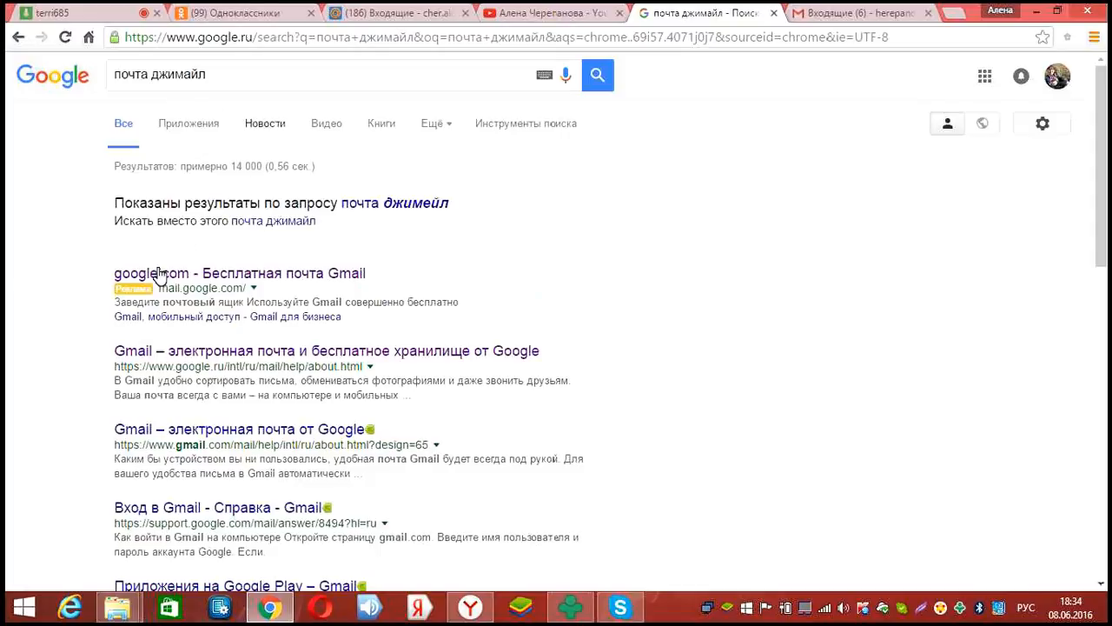
pyautogui.click(365, 274)
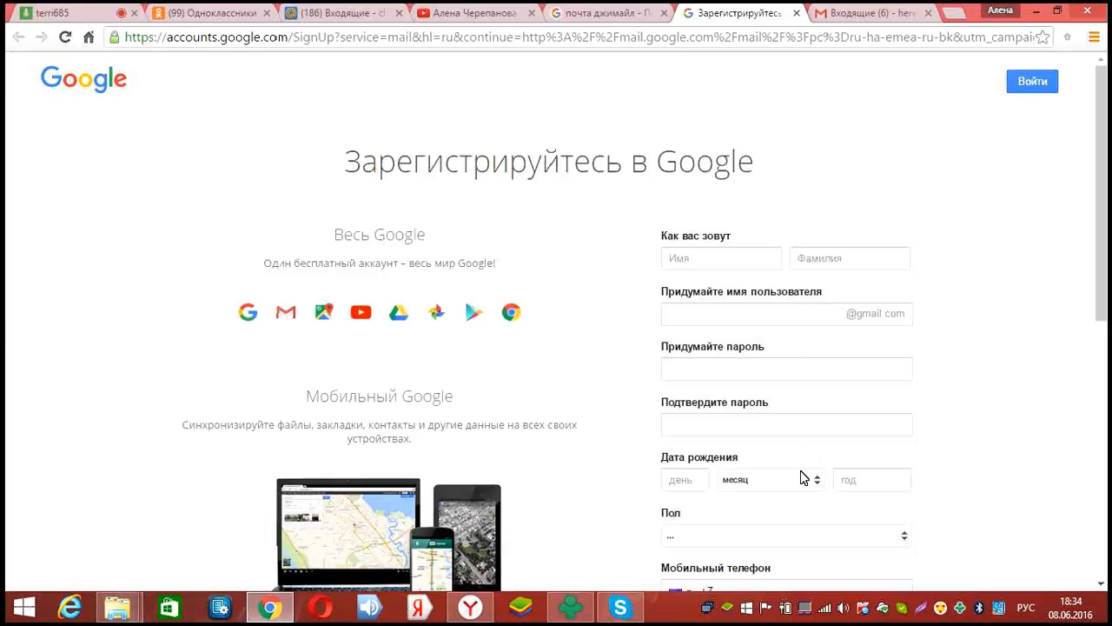
# Look over the Gmail sign-up page, then go back to the Gmail inbox tab
pyautogui.scroll(-1, 838, 408)
pyautogui.scroll(-3, 839, 417)
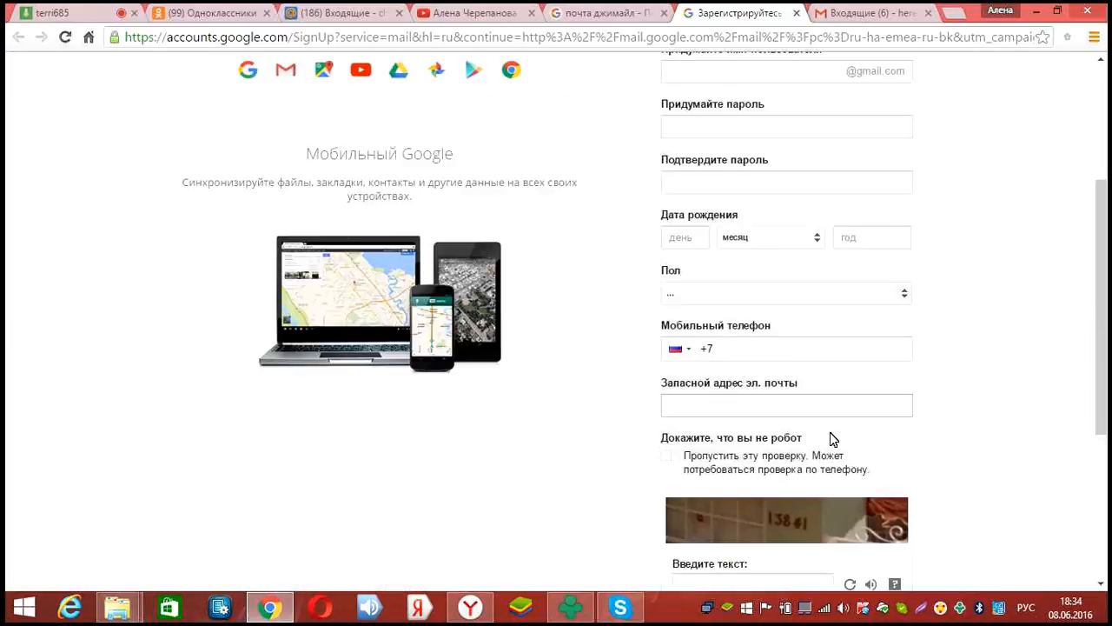
pyautogui.scroll(-5, 818, 278)
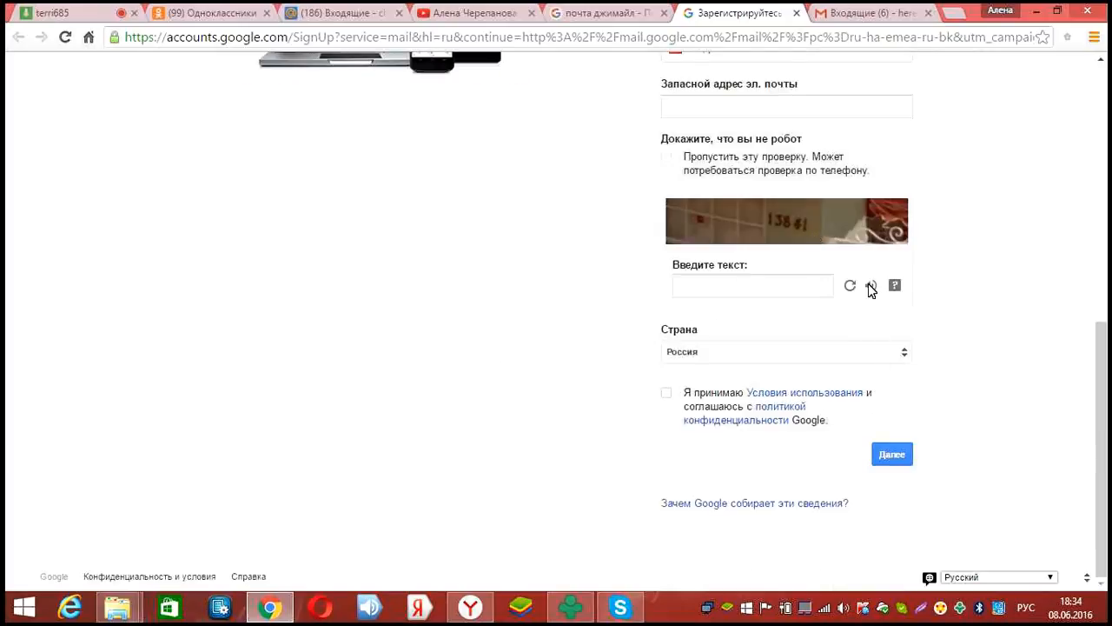
pyautogui.scroll(2, 757, 314)
pyautogui.hotkey('ctrl', 'Tab')
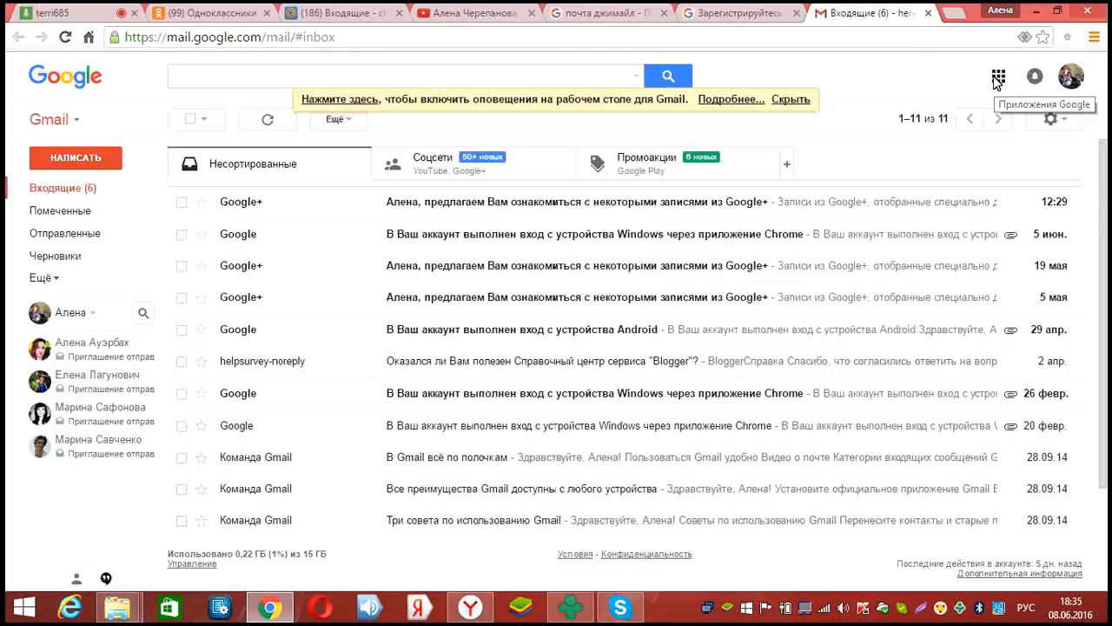
# Open Google Drive from the Google apps list
pyautogui.click(998, 76)
pyautogui.click(998, 79)
pyautogui.click(995, 75)
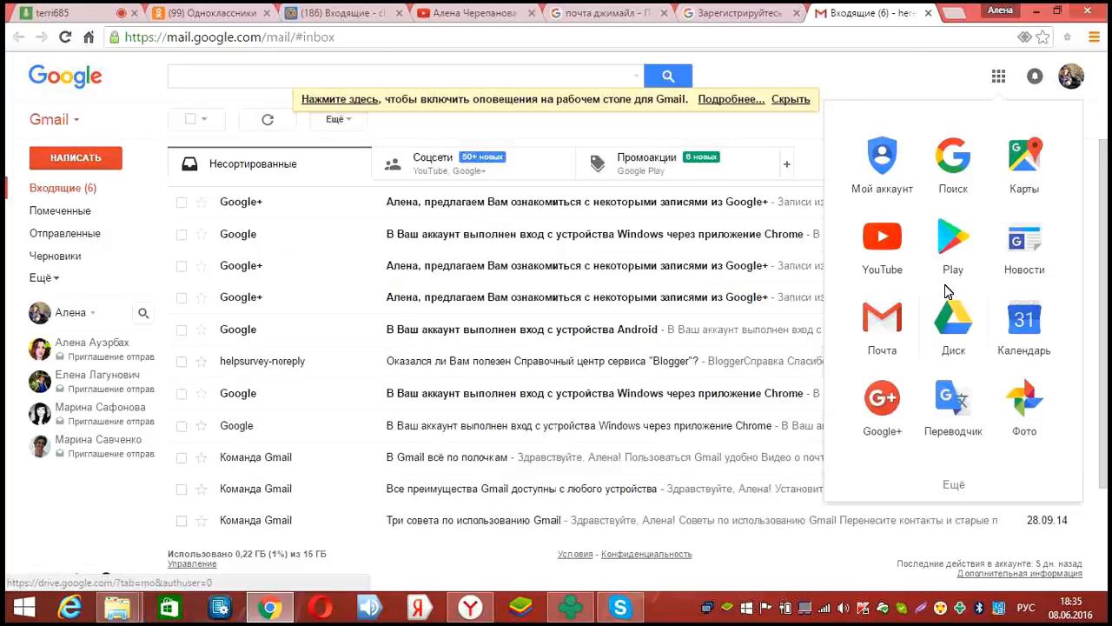
pyautogui.click(956, 322)
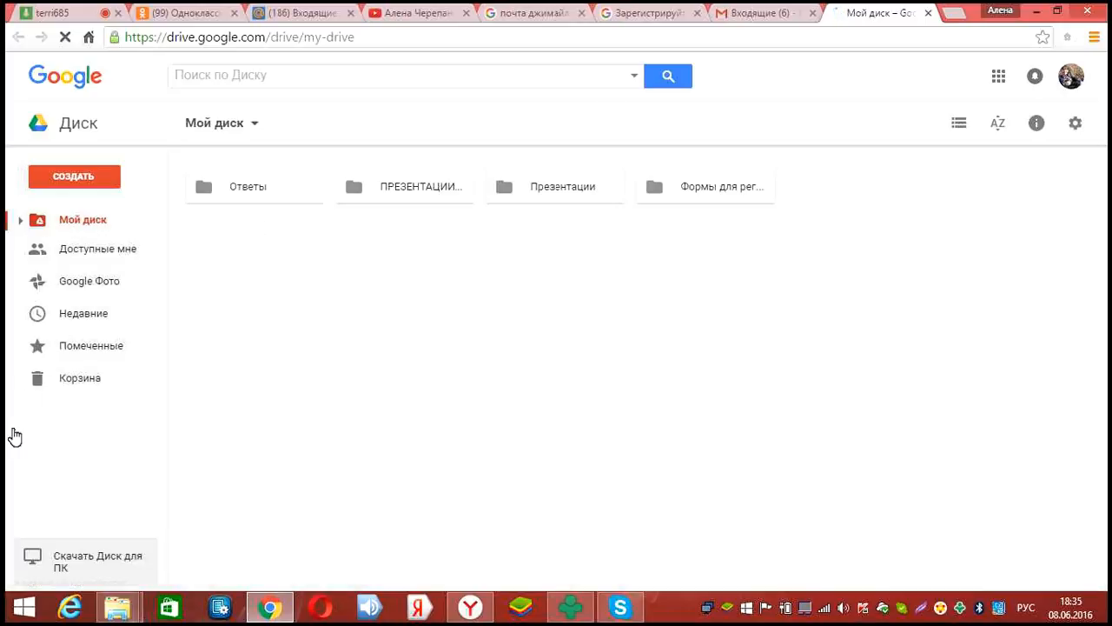
# Create a new blank Google Form through Drive's СОЗДАТЬ > Ещё menu
pyautogui.click(86, 182)
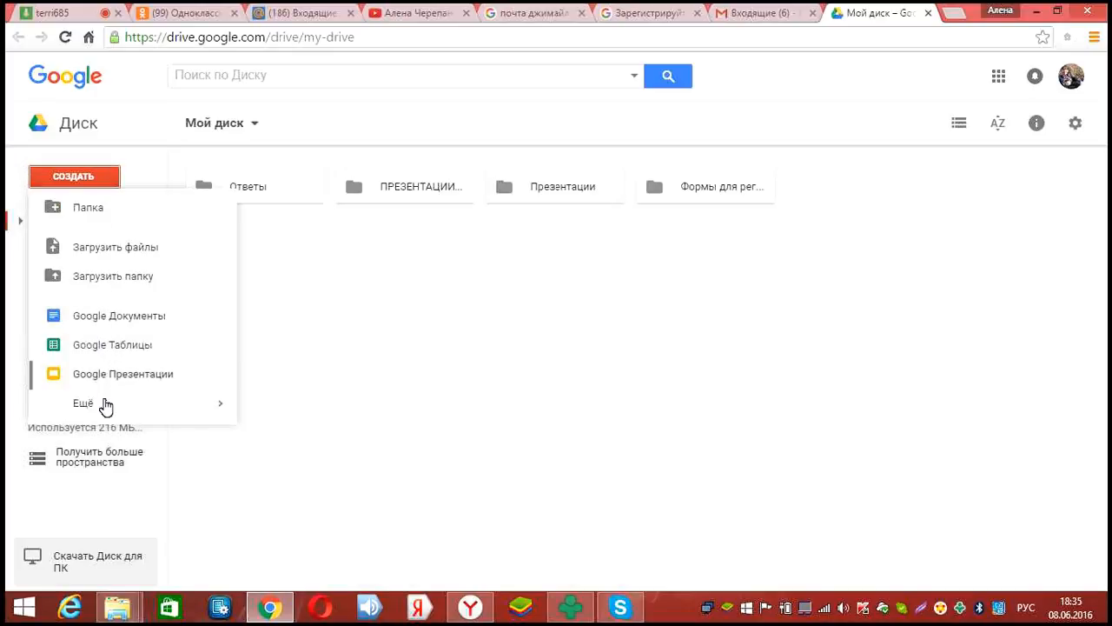
pyautogui.moveTo(105, 406)
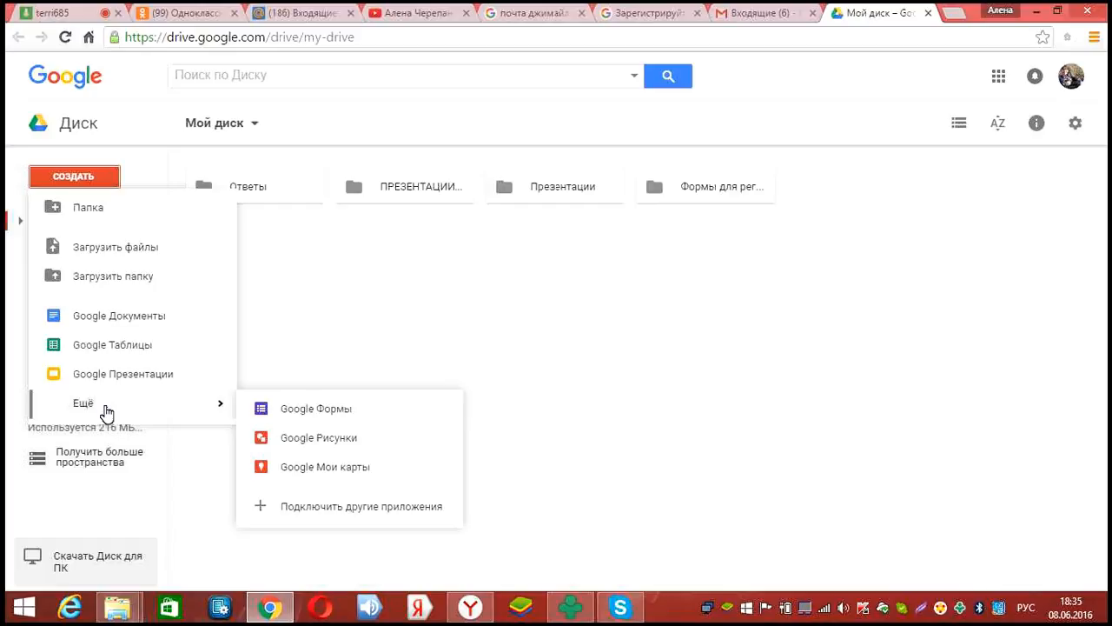
pyautogui.click(289, 411)
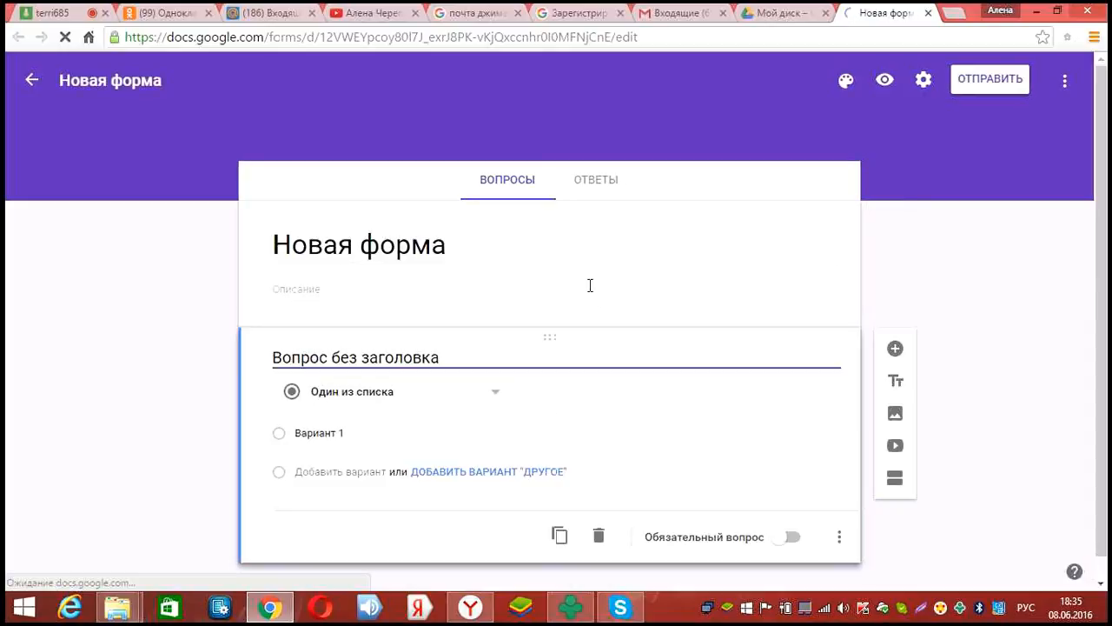
# Replace the title 'Новая форма' with Регистрация в проект "TR-group", typing TR-group in the English layout
pyautogui.click(458, 246)
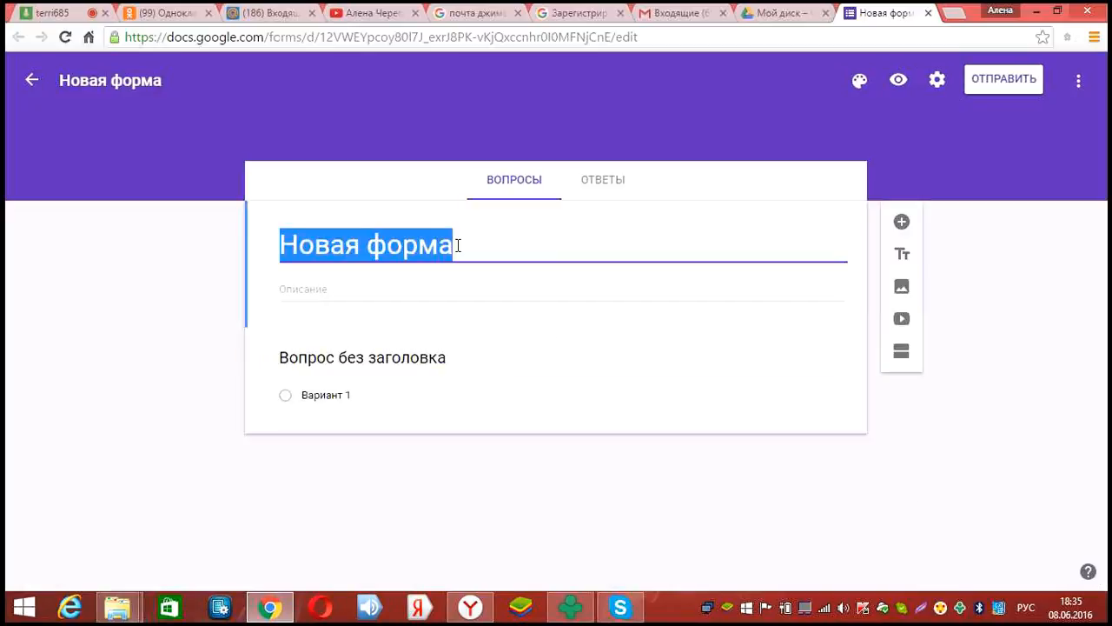
pyautogui.press('BackSpace')
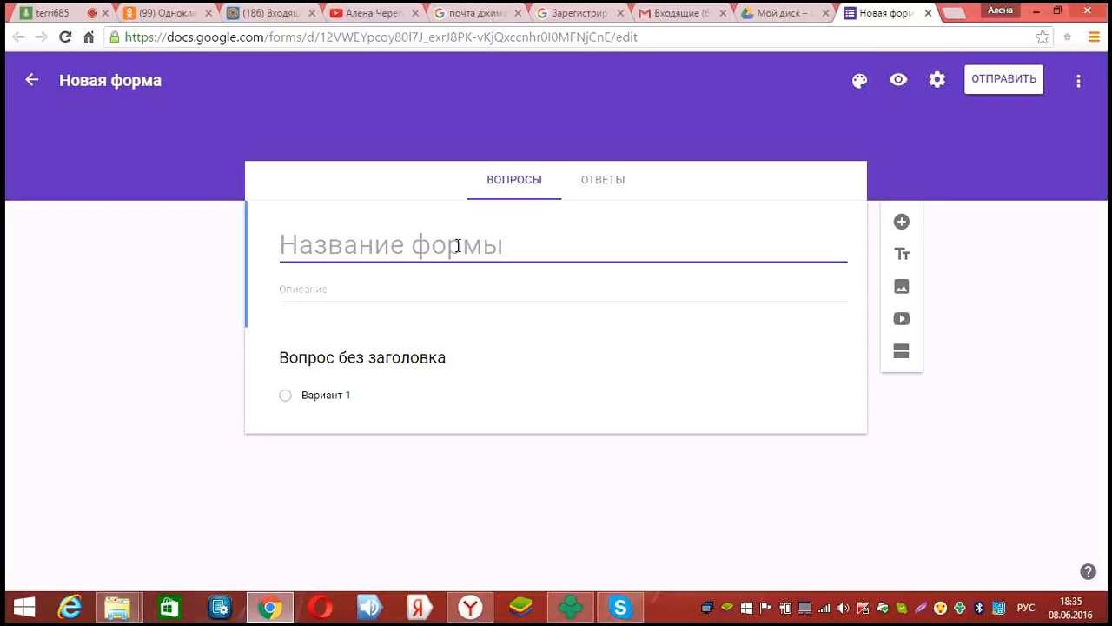
pyautogui.write('Регис')
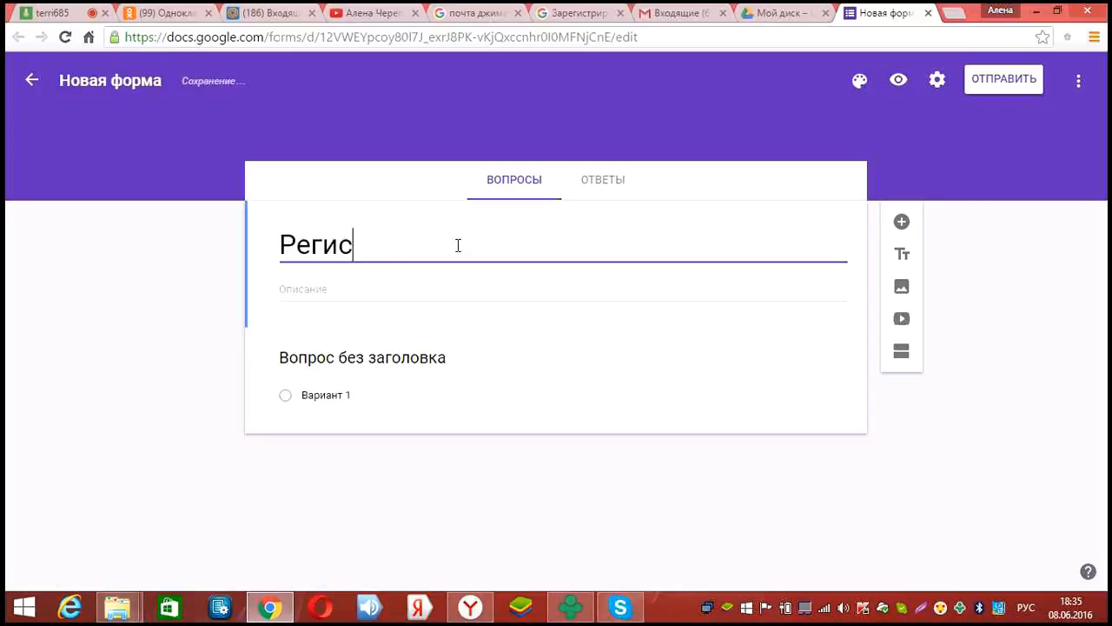
pyautogui.write('трация в пр')
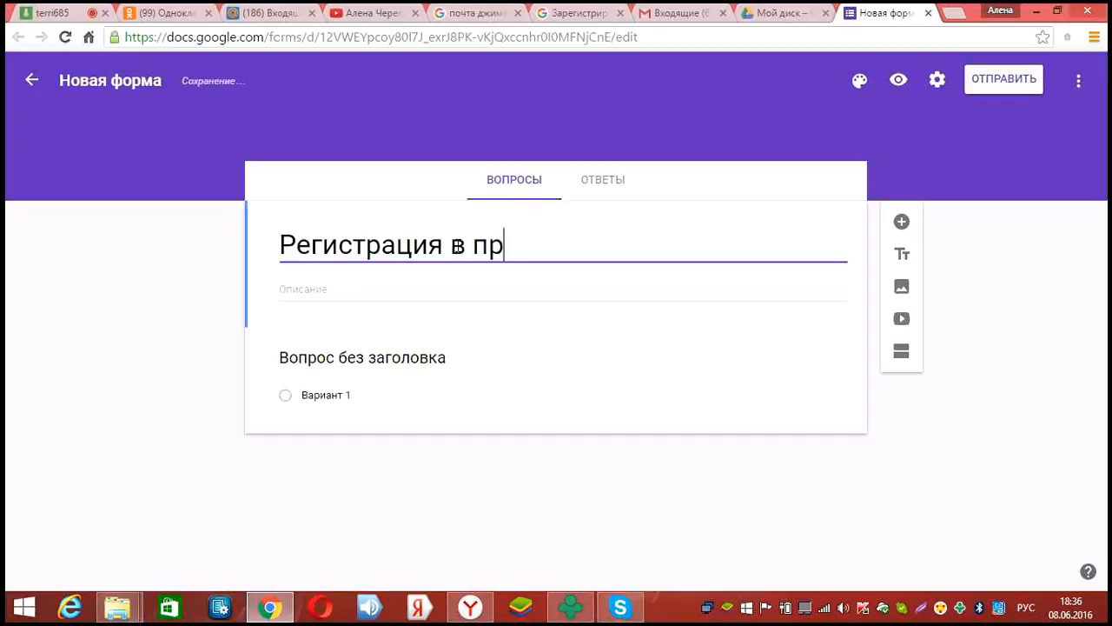
pyautogui.write('оект "')
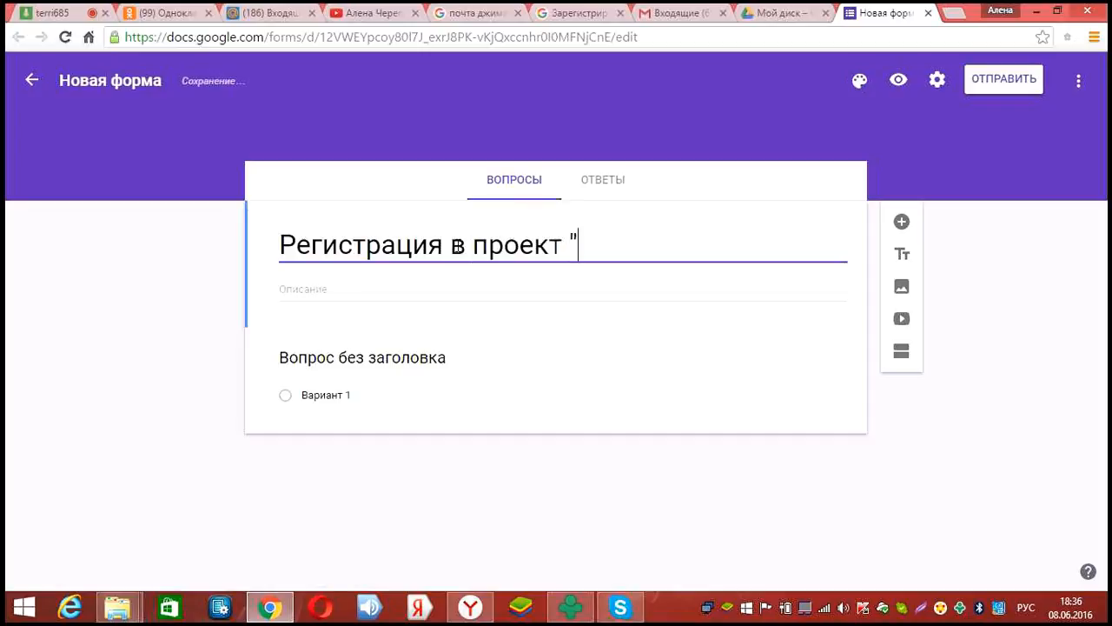
pyautogui.hotkey('alt', 'shift')
pyautogui.write('TR-group')
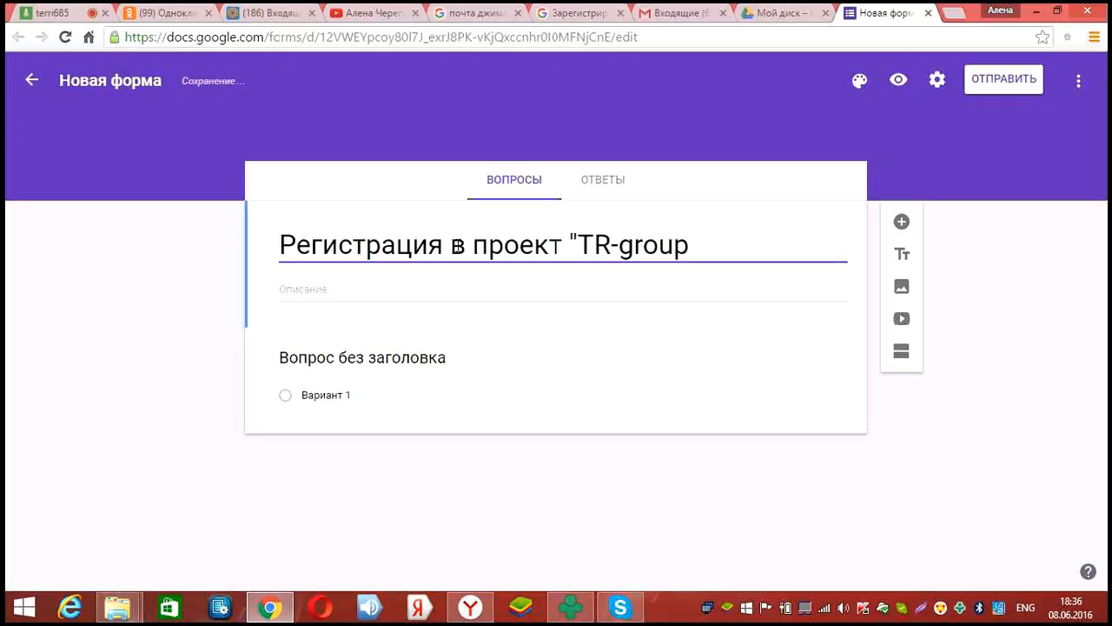
pyautogui.hotkey('alt', 'shift')
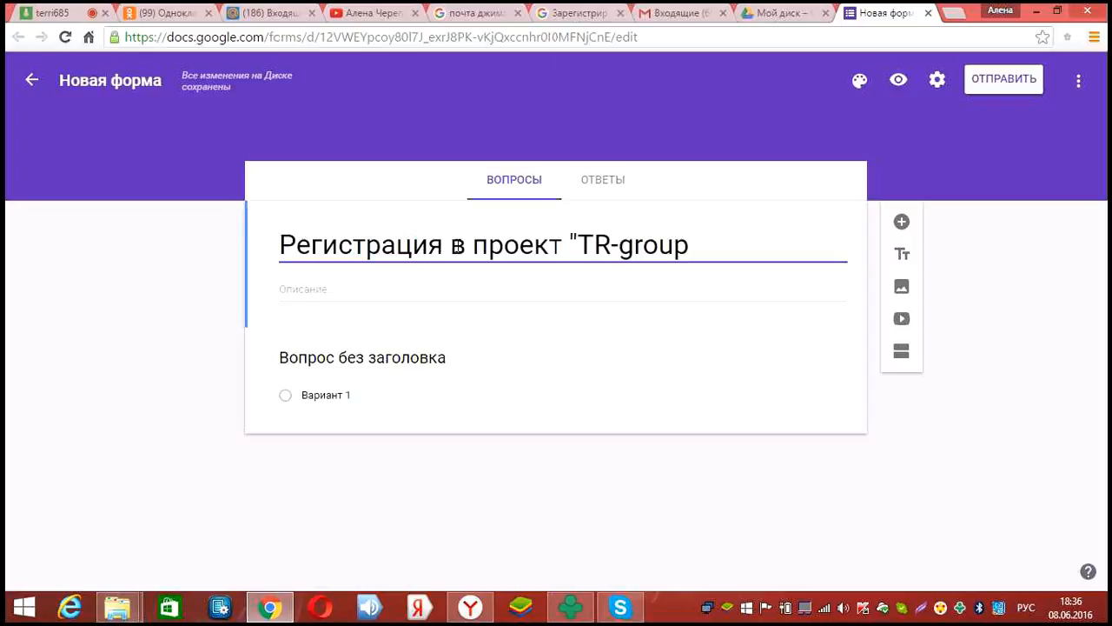
pyautogui.write('"')
pyautogui.click(469, 299)
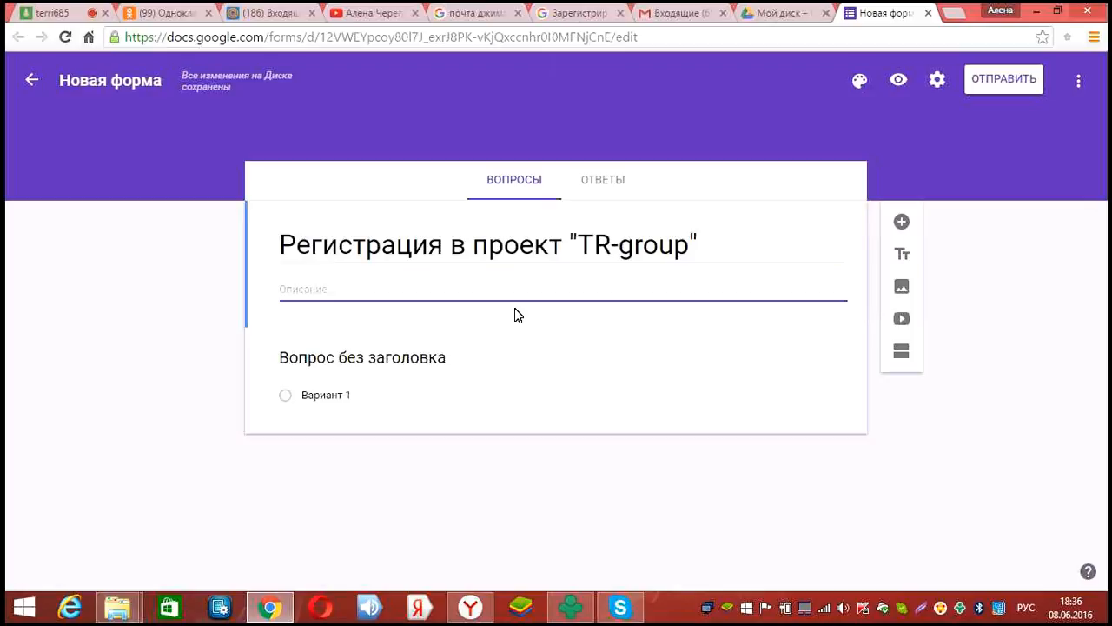
# Write 'При заполнении формы будьте внимательны', then a second line that the data will be password-protected
pyautogui.write('При ')
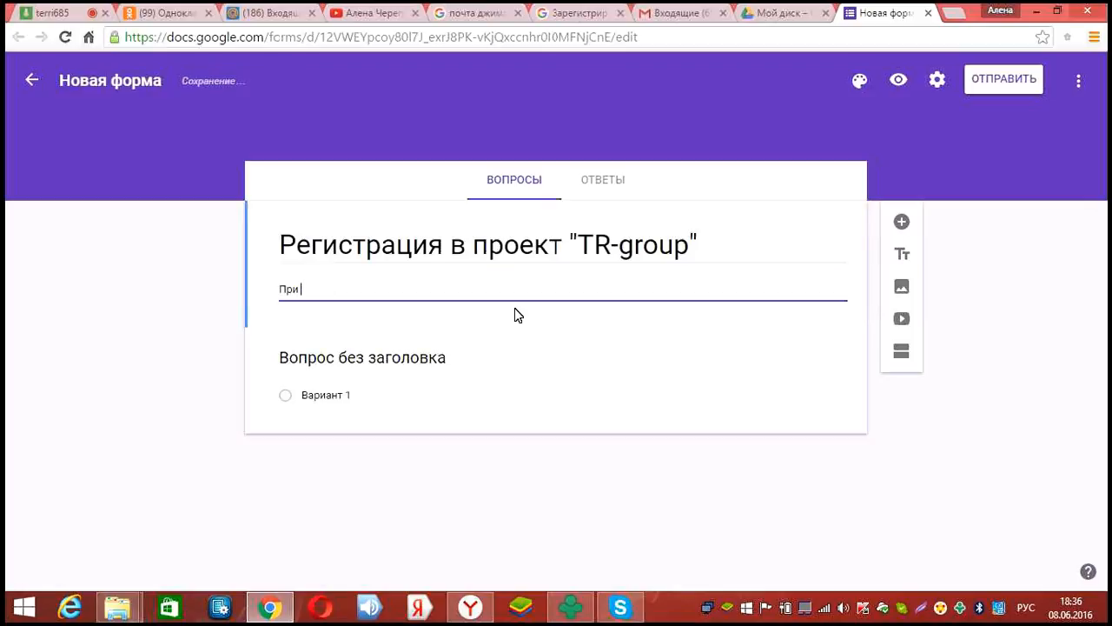
pyautogui.write('заполнении')
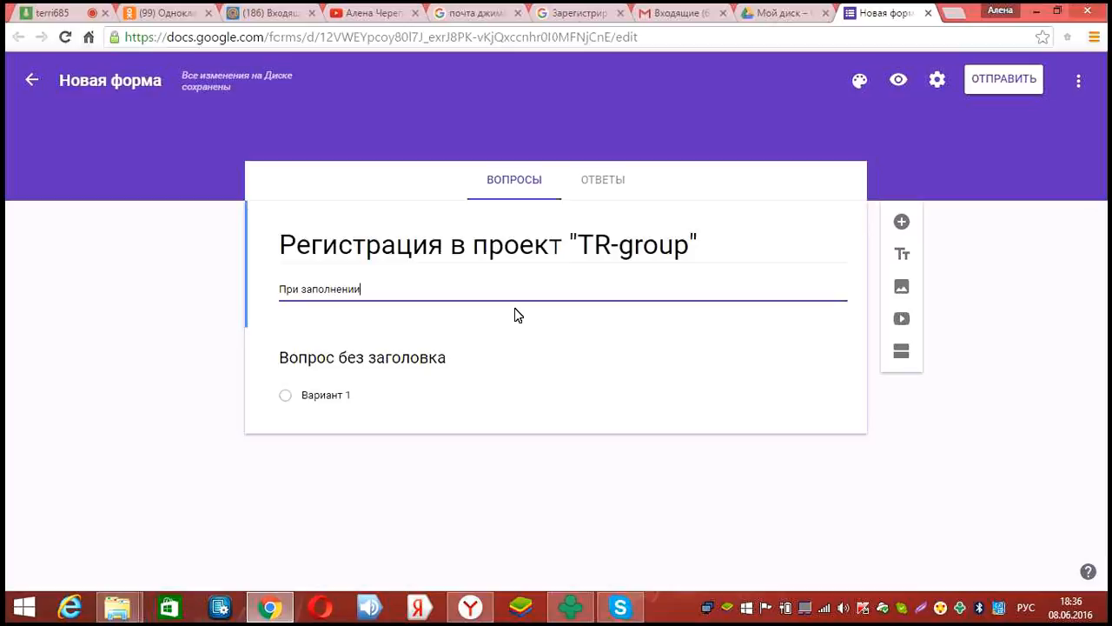
pyautogui.write(' фор')
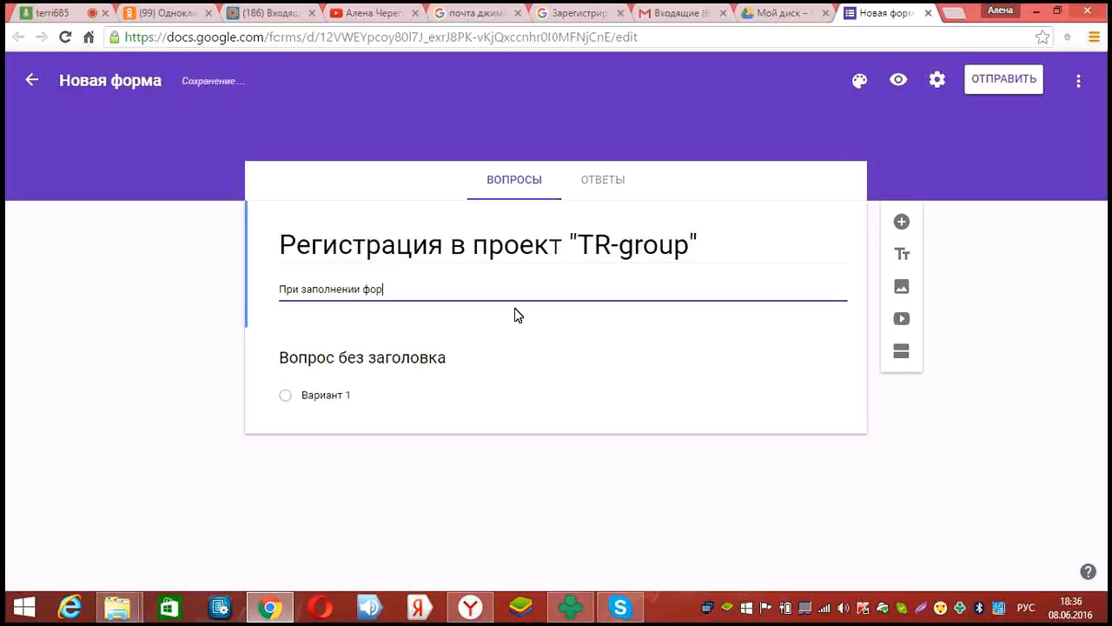
pyautogui.write('мы б')
pyautogui.write('уды')
pyautogui.write('те')
pyautogui.write(' вн')
pyautogui.write('имател')
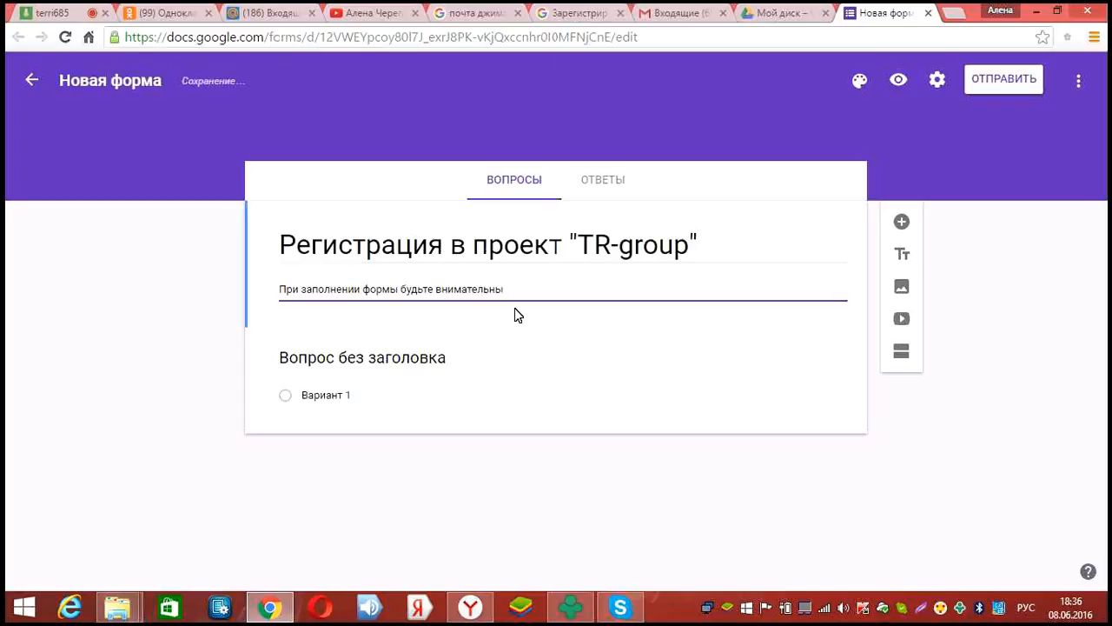
pyautogui.write('ьны')
pyautogui.press('Return')
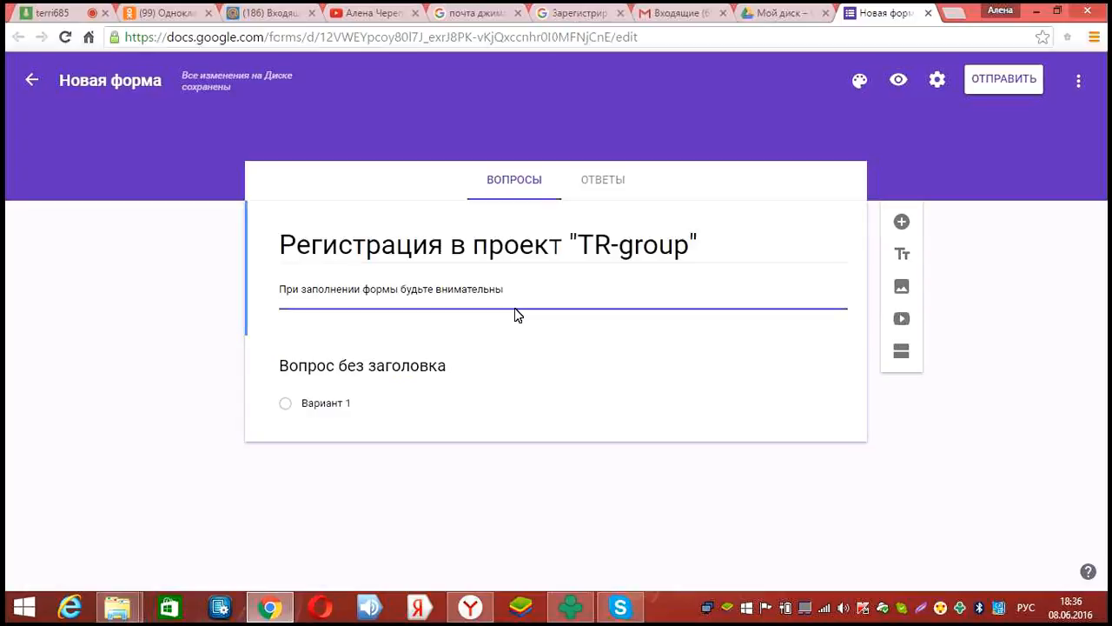
pyautogui.write('Ваш')
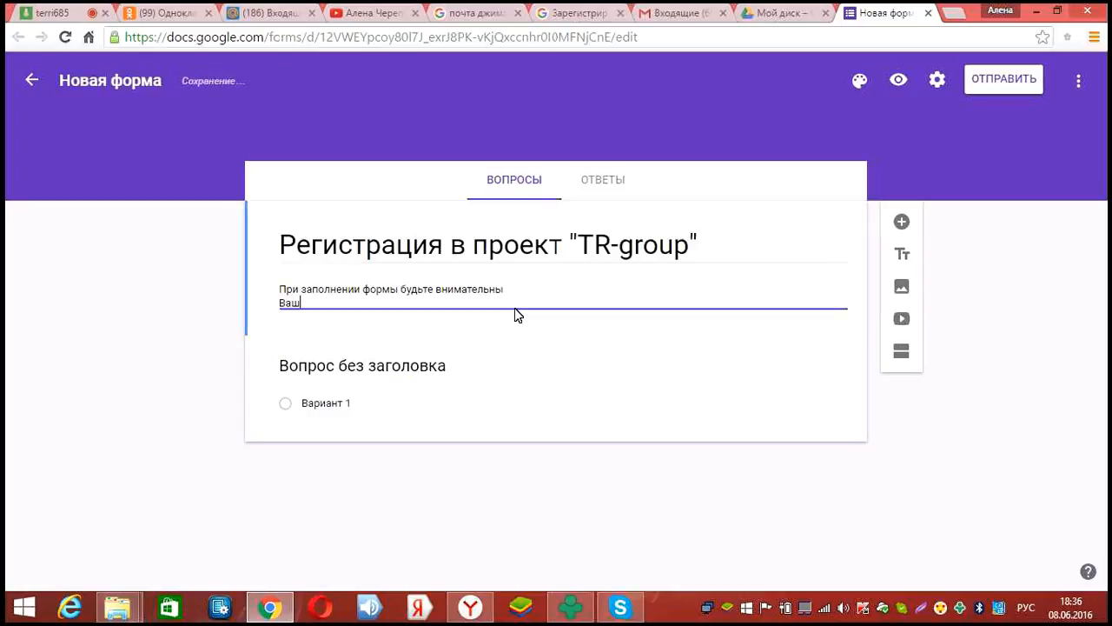
pyautogui.write('и данныее')
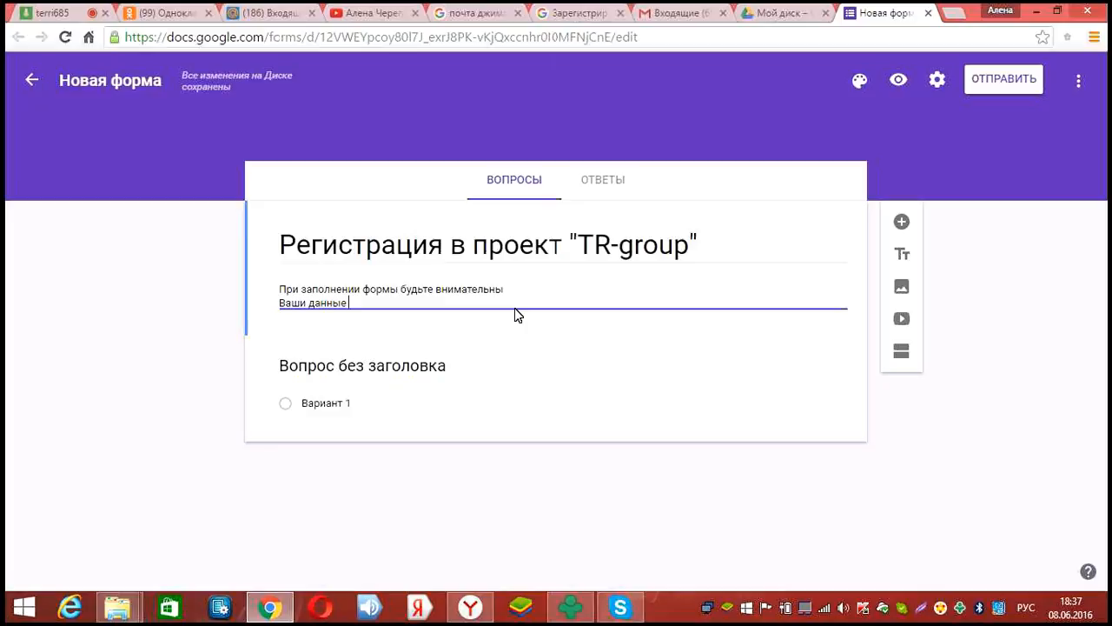
pyautogui.write('бу')
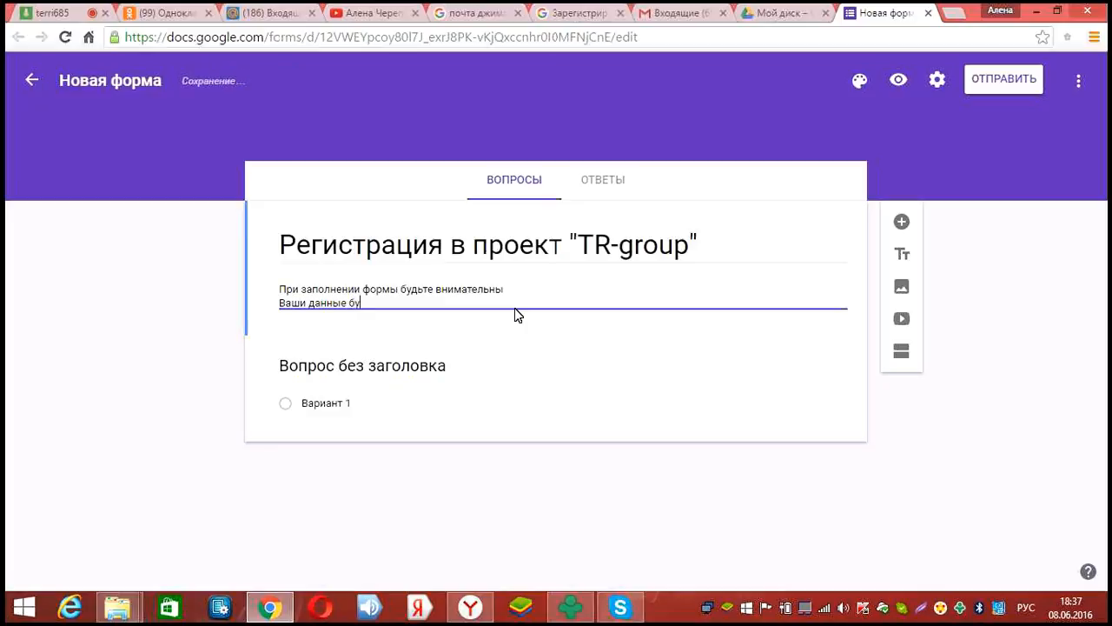
pyautogui.write('дут спрятаны под пар')
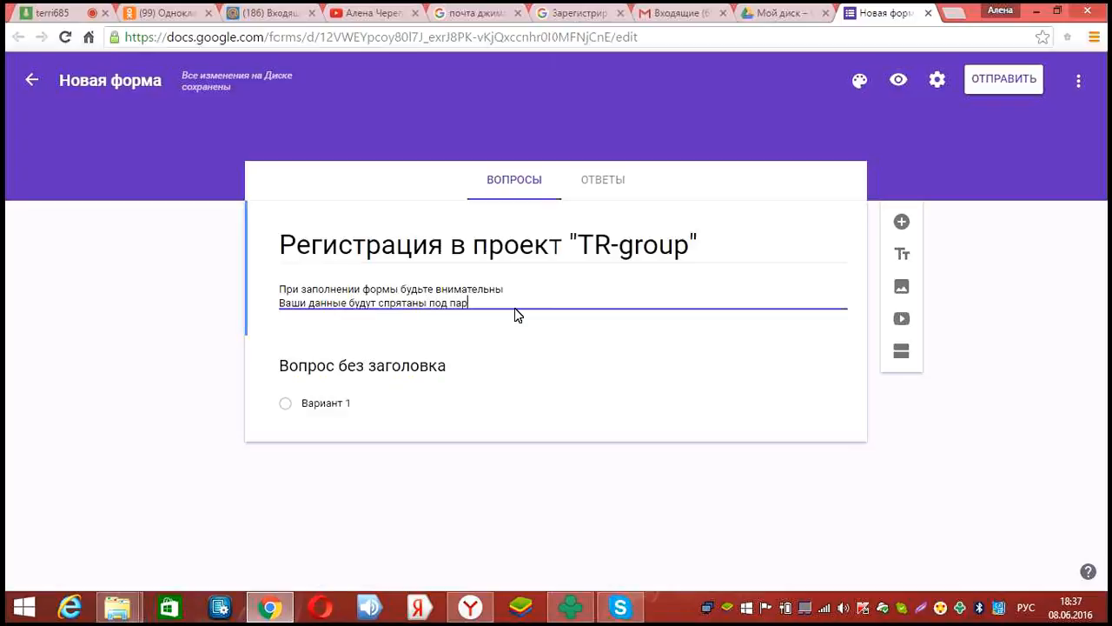
pyautogui.write('олем')
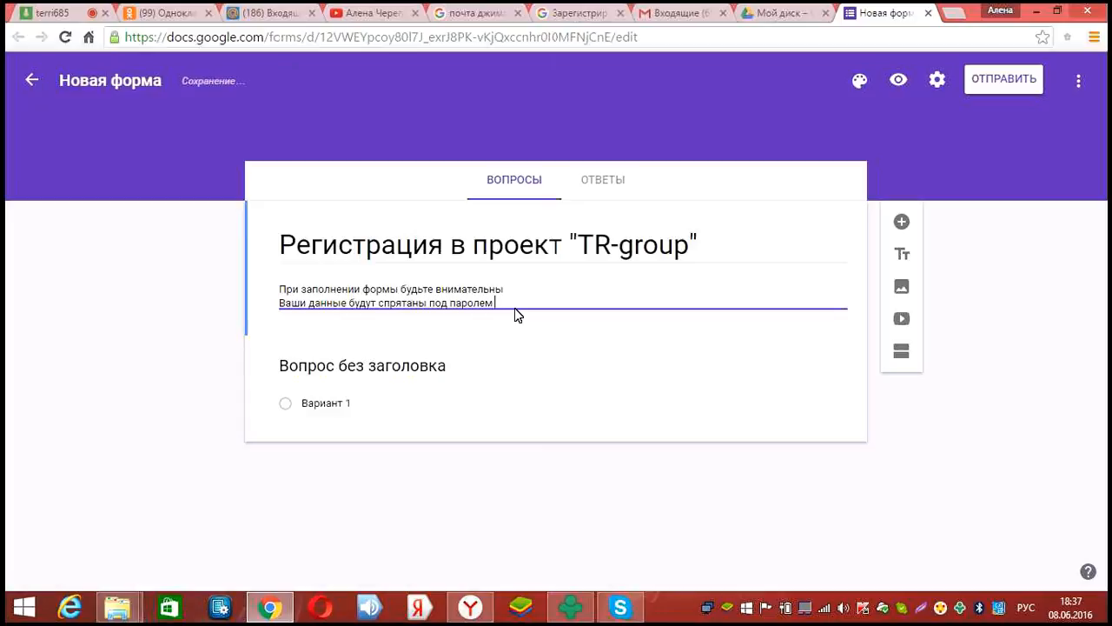
pyautogui.write(' у вас ')
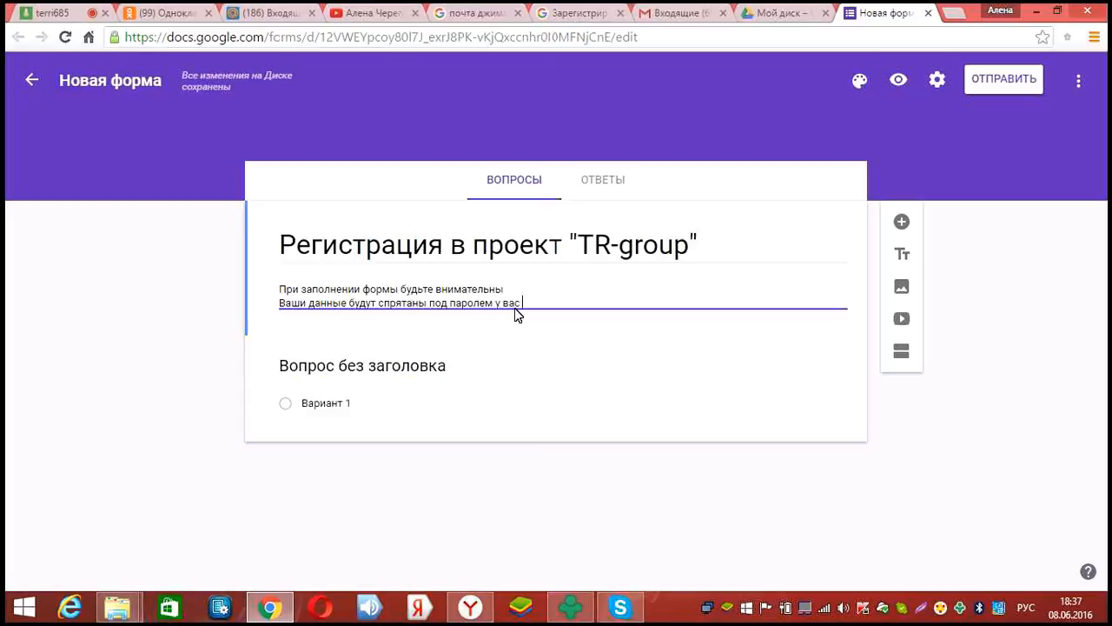
pyautogui.write('в кабичете')
# Fix a typo and add 'Кроме Вас их никто не увидит' plus the start of the payout warning
pyautogui.click(511, 306)
pyautogui.press('BackSpace')
pyautogui.write('а')
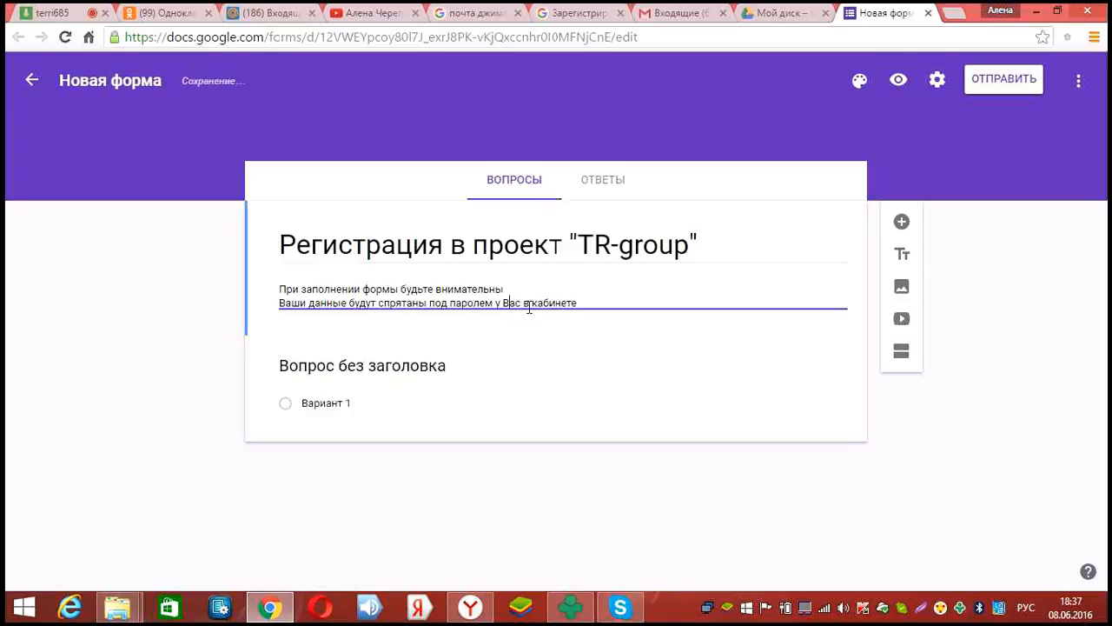
pyautogui.click(585, 303)
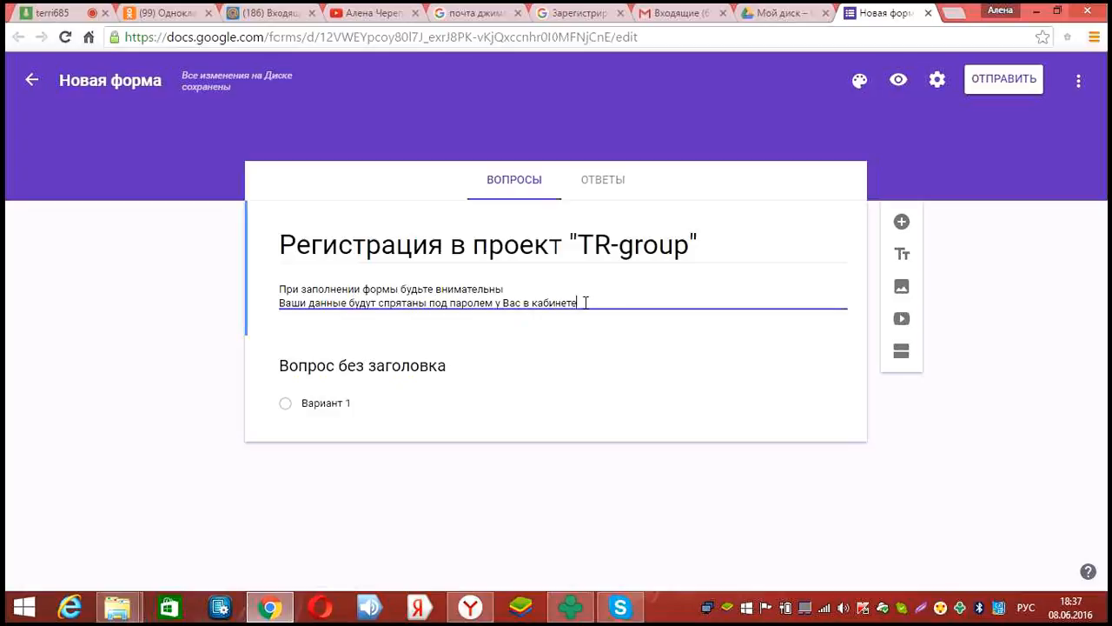
pyautogui.write('. Кроме Вас их ник')
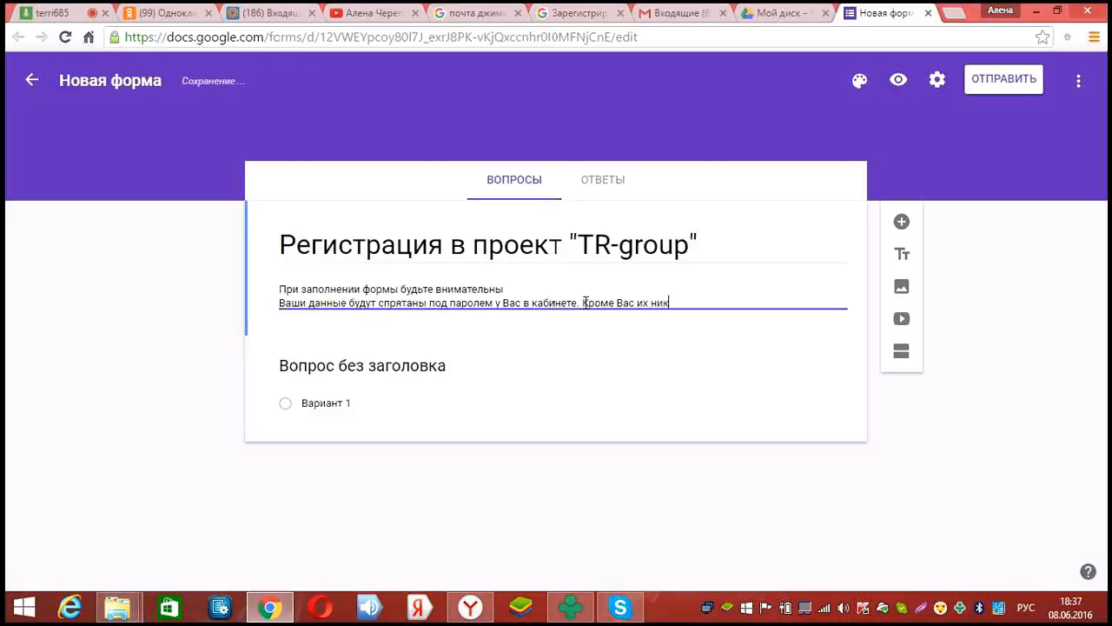
pyautogui.write('то не увидит')
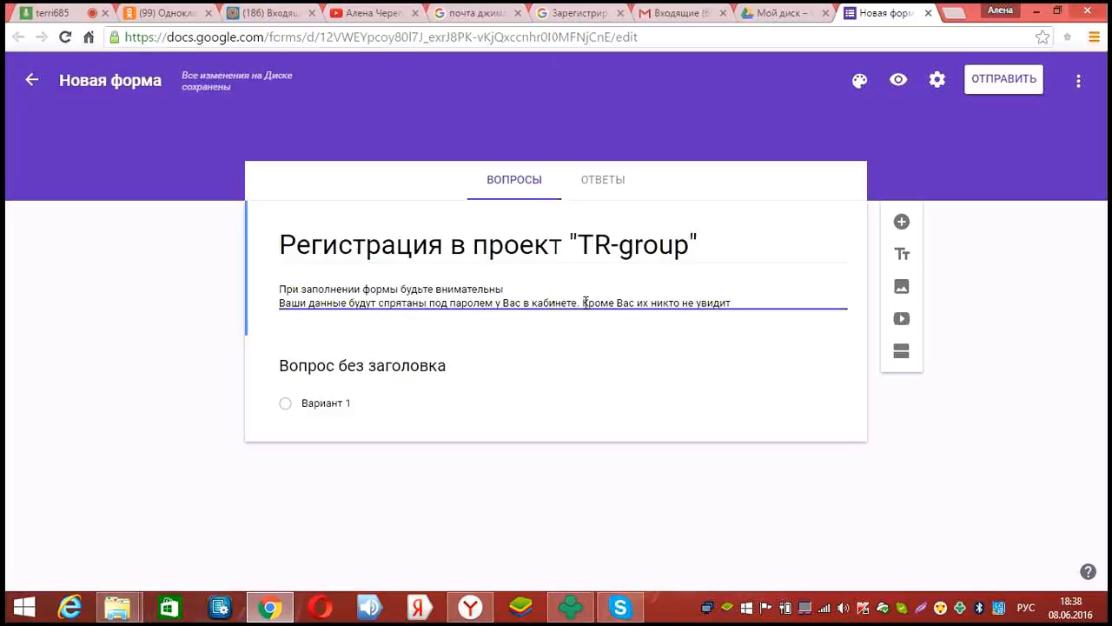
pyautogui.write('. Есл')
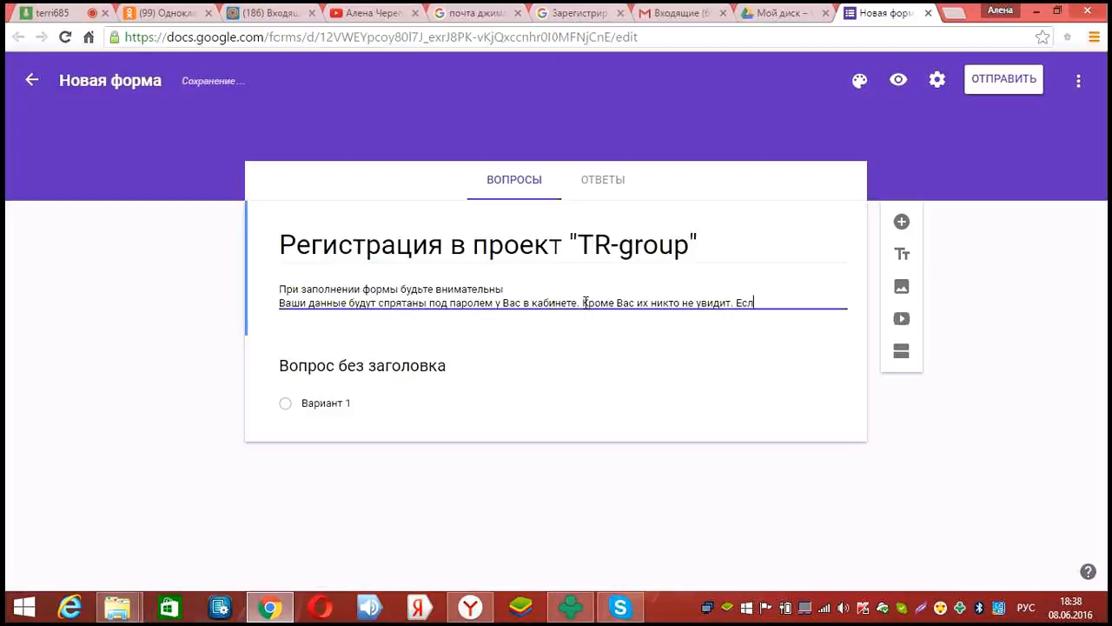
pyautogui.write('и будет допущена ош')
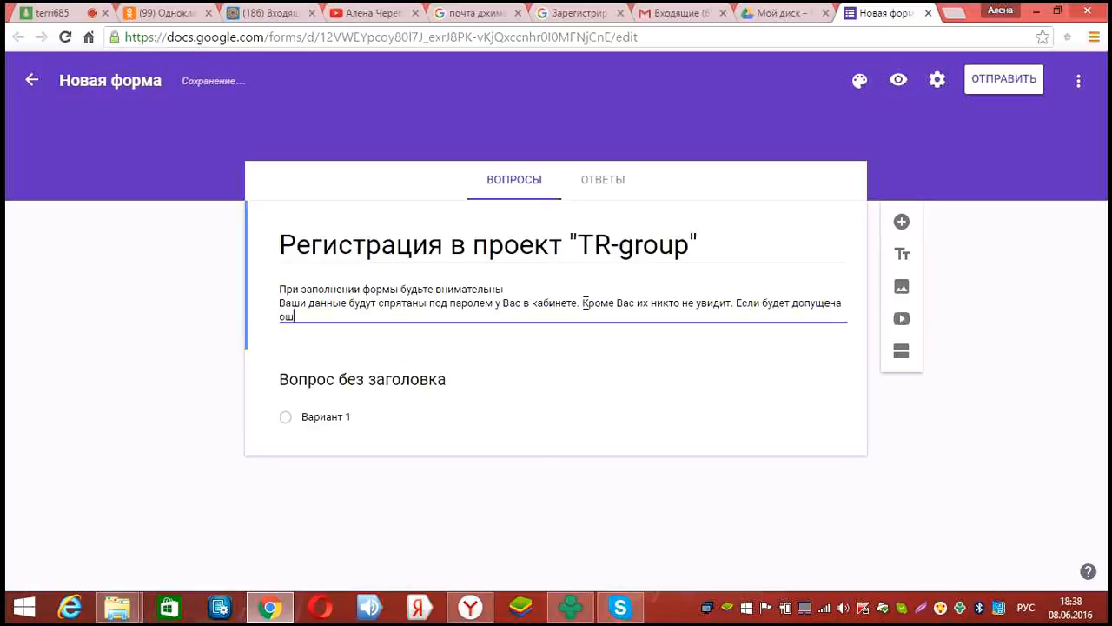
pyautogui.write('ибка')
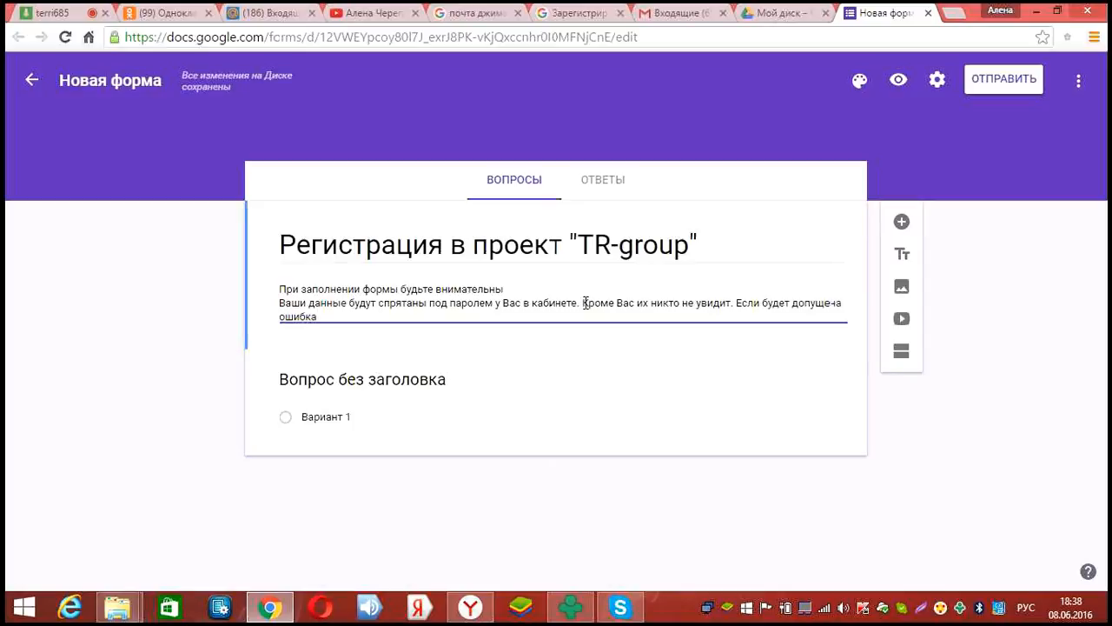
pyautogui.write(', то при выплате вознаг')
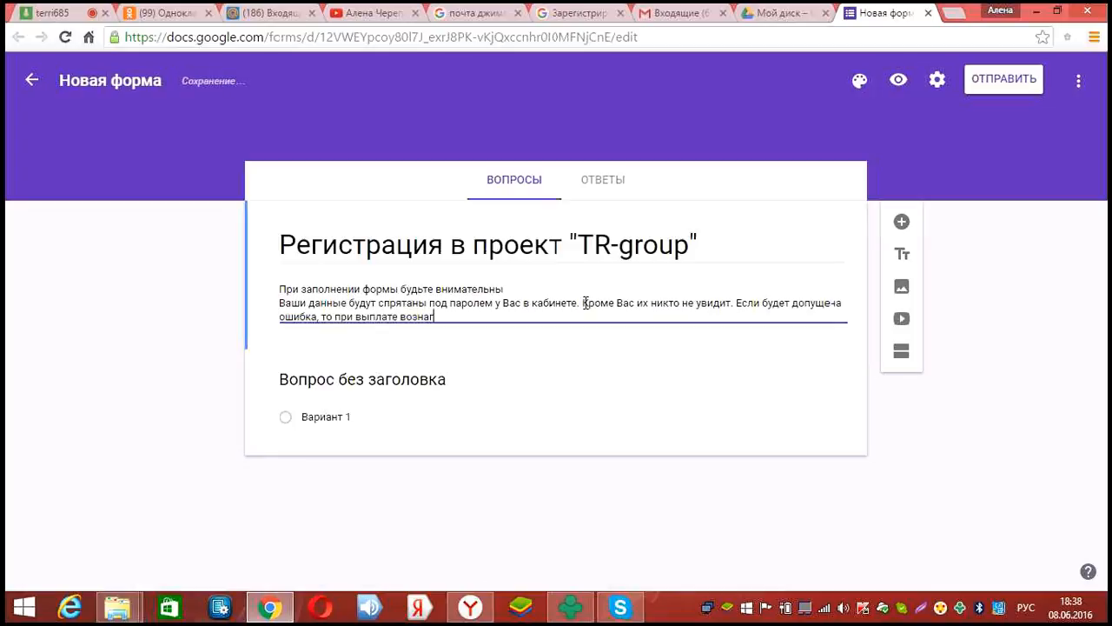
pyautogui.write('рождения')
# Finish the warning about proving 'ВЫ это Вы' at reward payout, correcting the misspellings
pyautogui.click(447, 317)
pyautogui.press('BackSpace')
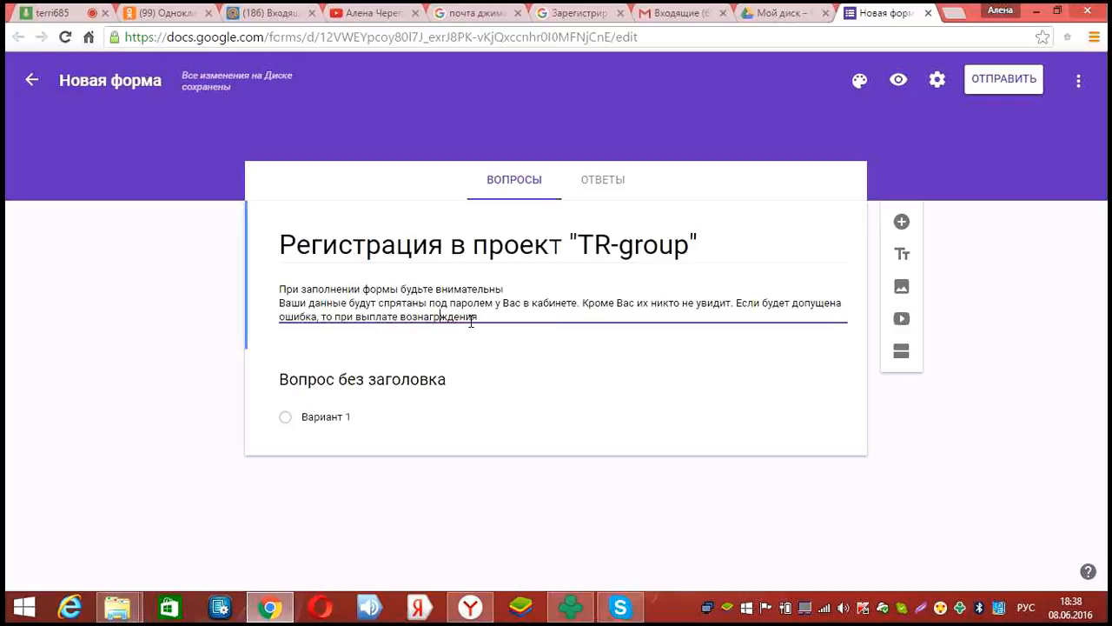
pyautogui.write('аждения ')
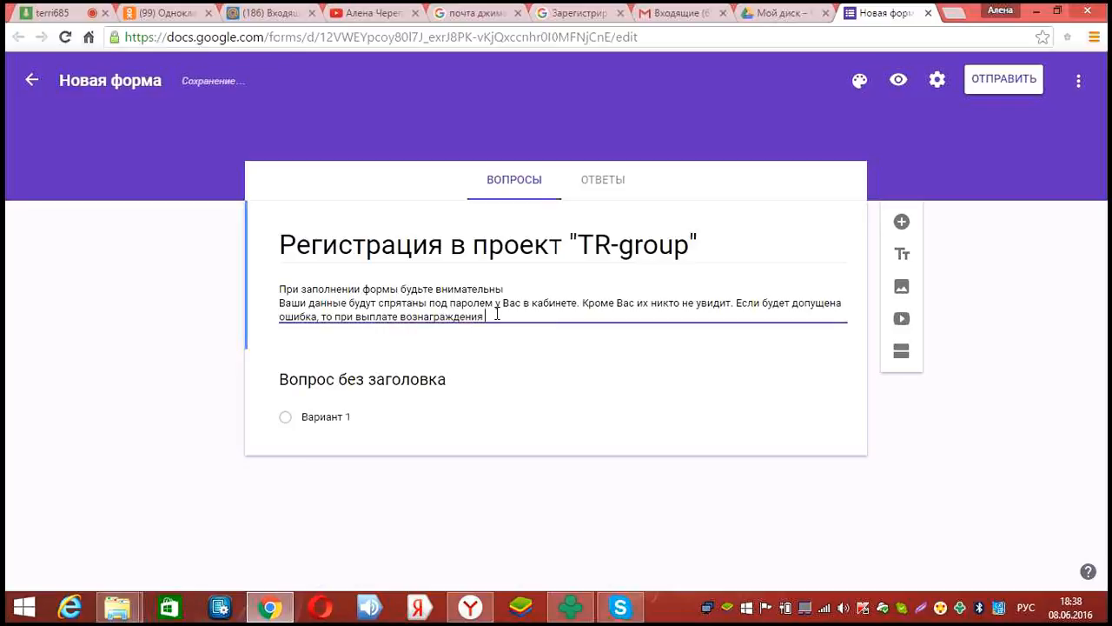
pyautogui.write('Вам приж')
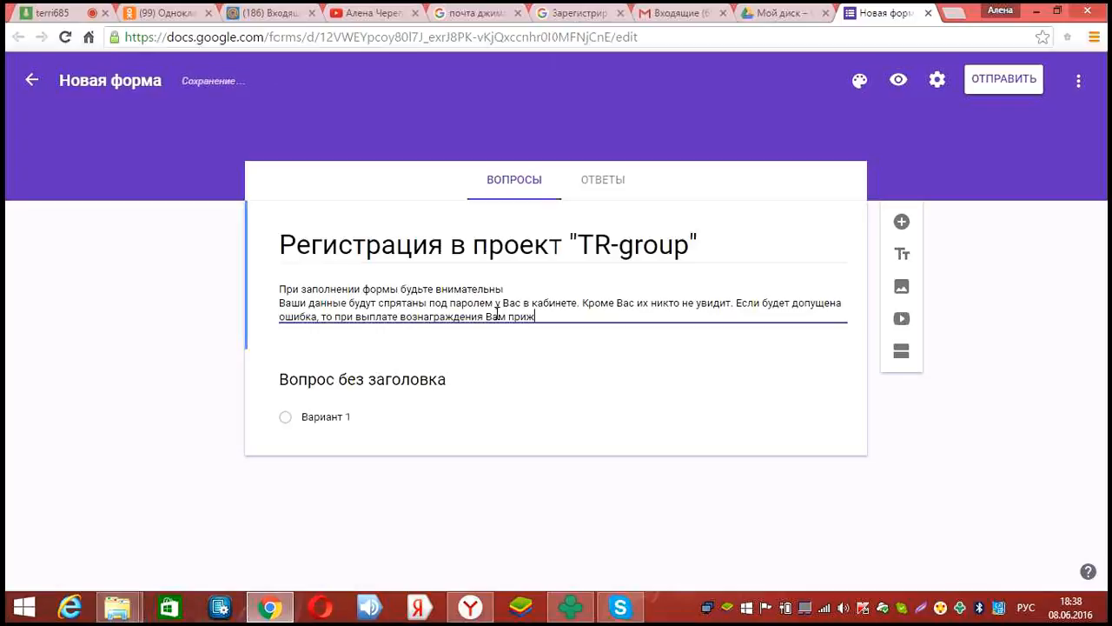
pyautogui.press('BackSpace')
pyautogui.write('дется')
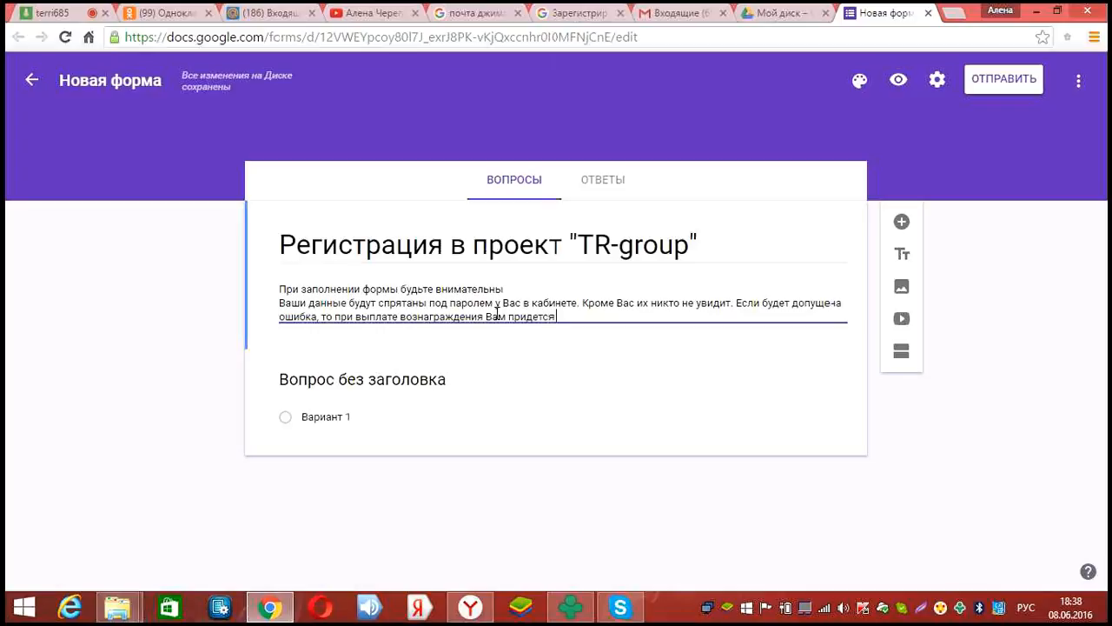
pyautogui.press('BackSpace')
pyautogui.press('BackSpace')
pyautogui.write('ься дока')
pyautogui.click(544, 316)
pyautogui.write('ь')
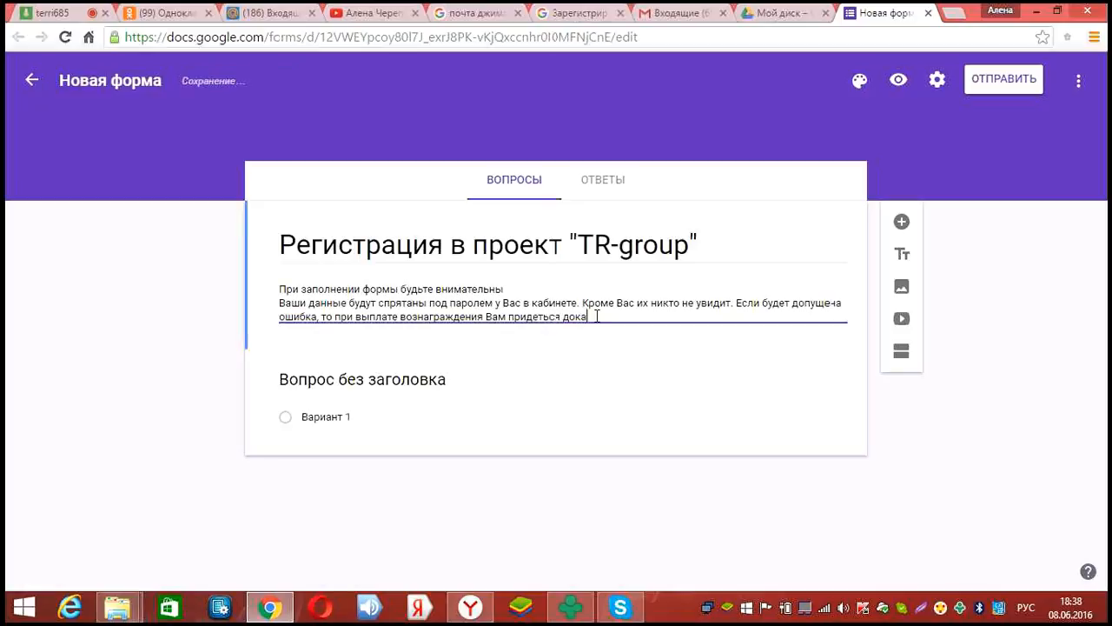
pyautogui.write('зывать')
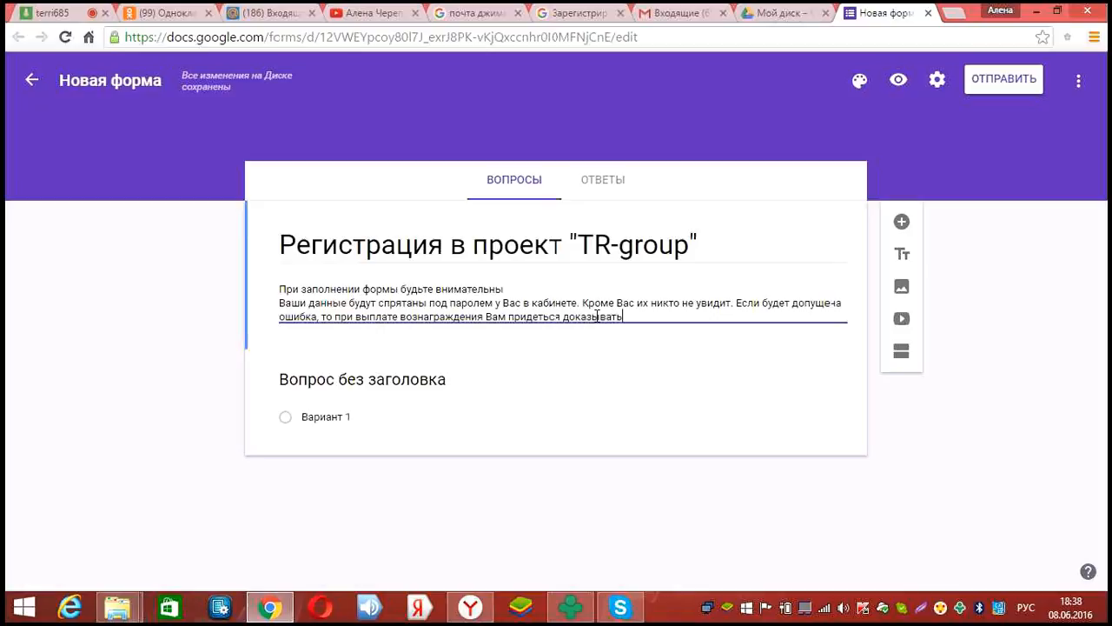
pyautogui.write('. что ')
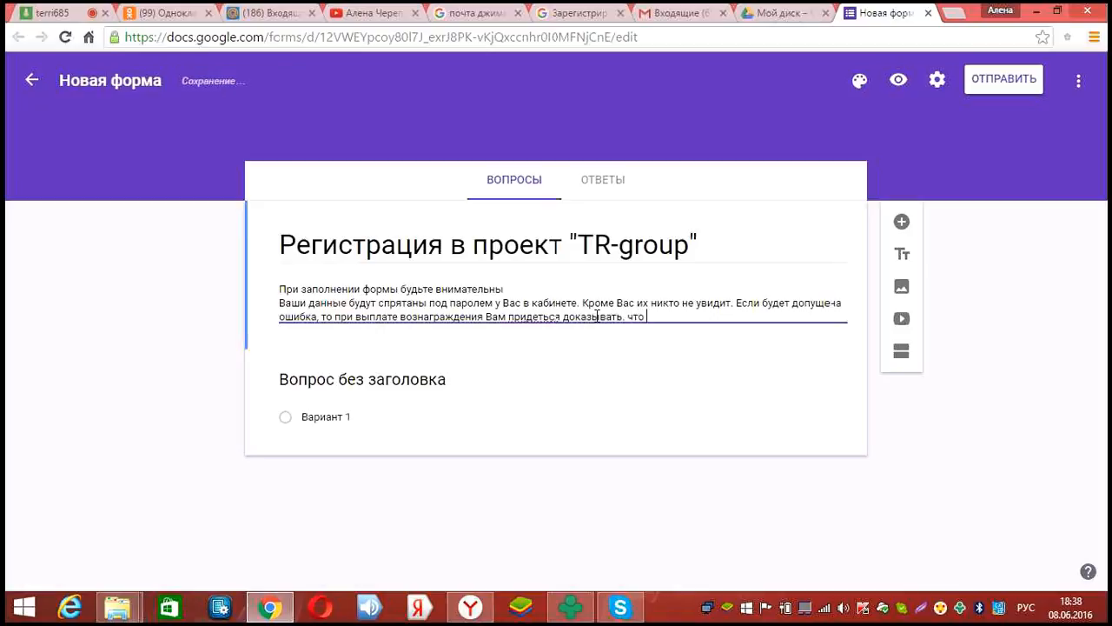
pyautogui.write('ВЫ зто Вы.')
pyautogui.click(548, 313)
pyautogui.press('BackSpace')
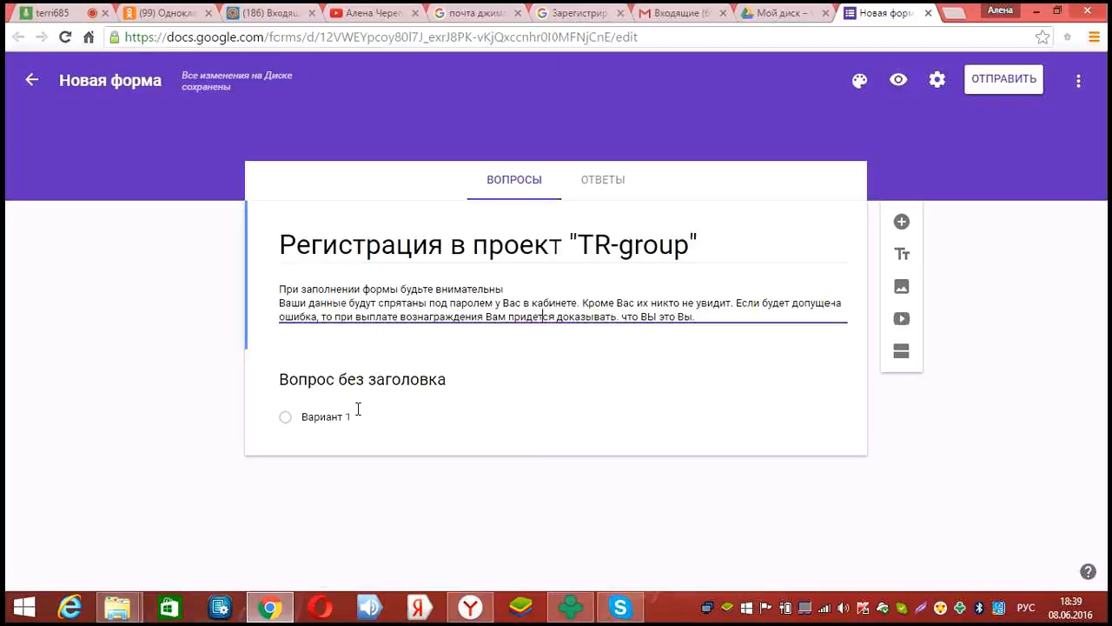
# Make the first question a required short-answer 'Фамилия' question
pyautogui.click(453, 379)
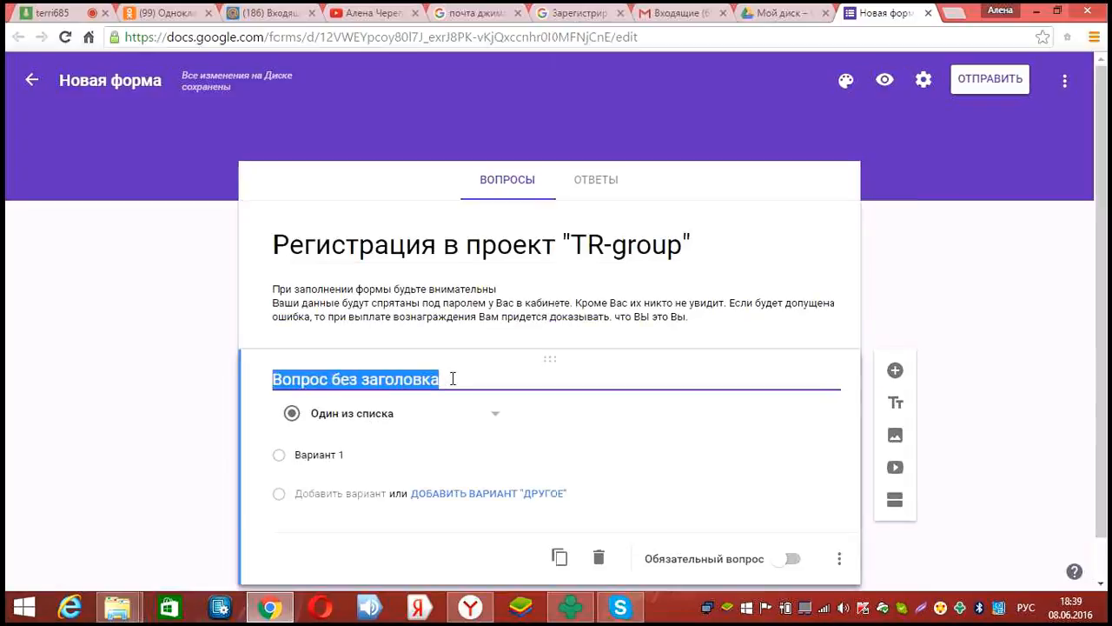
pyautogui.press('BackSpace')
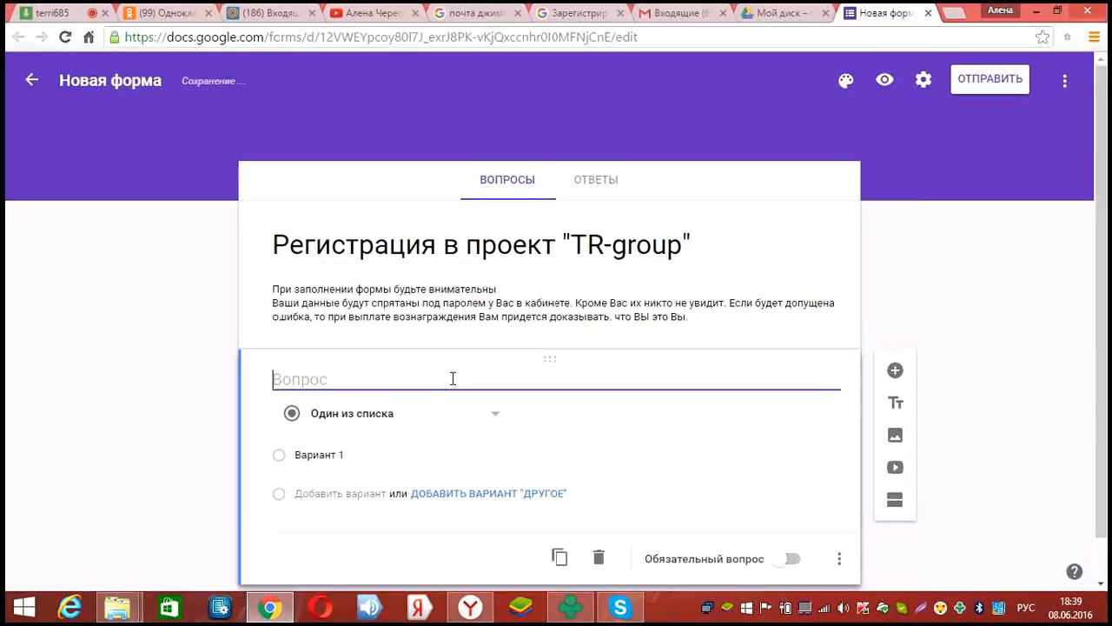
pyautogui.write('Фамилия')
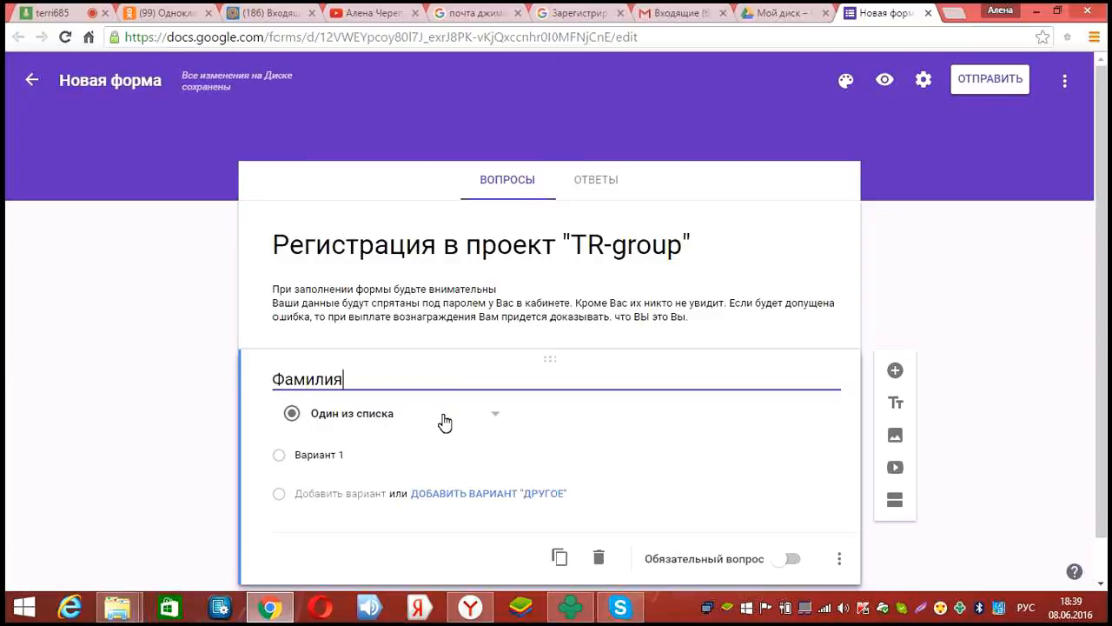
pyautogui.click(454, 417)
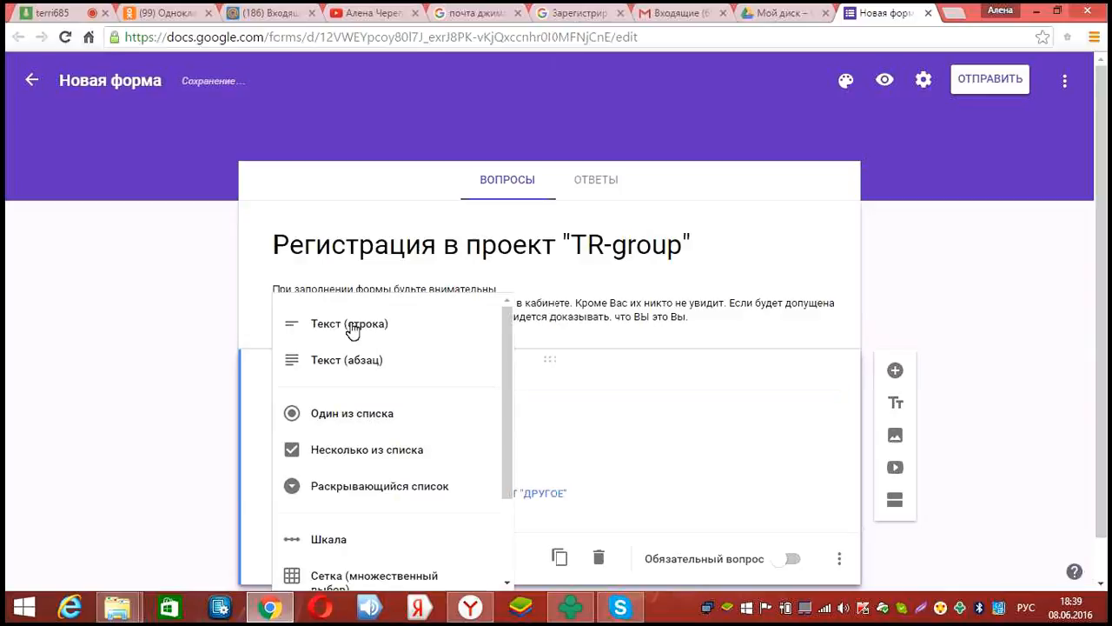
pyautogui.click(423, 325)
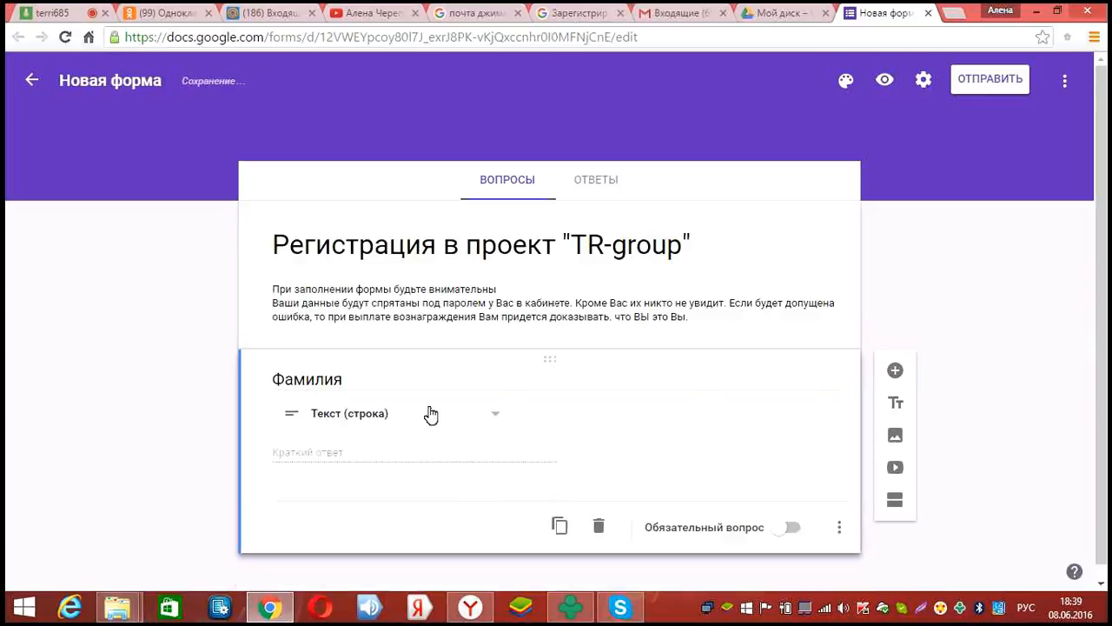
pyautogui.click(787, 527)
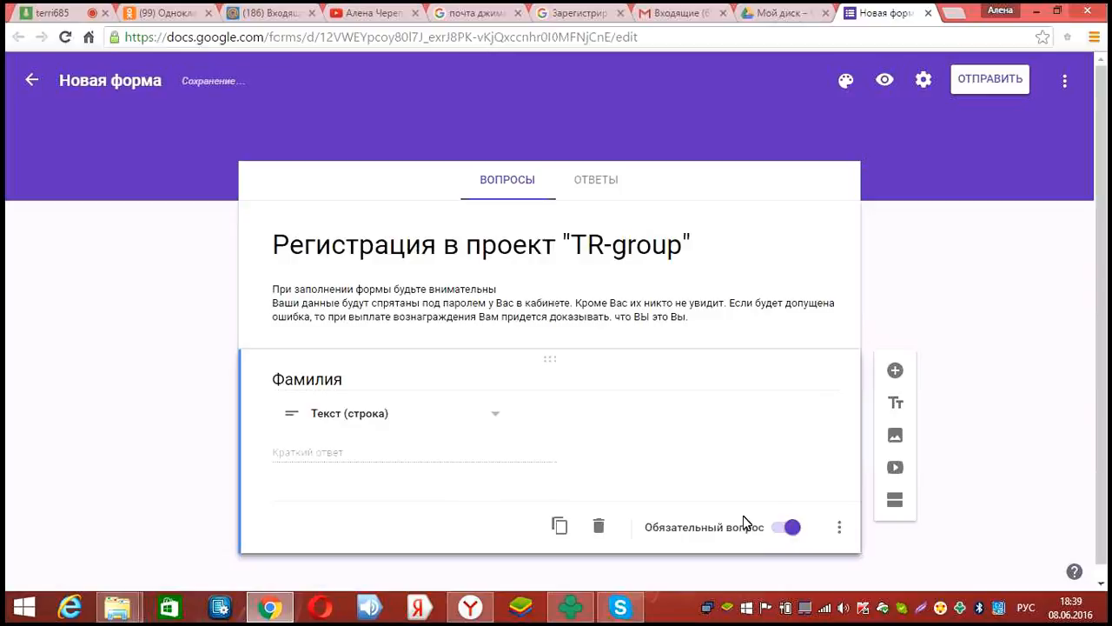
# Add a required short-answer 'Имя' question below Фамилия
pyautogui.click(895, 372)
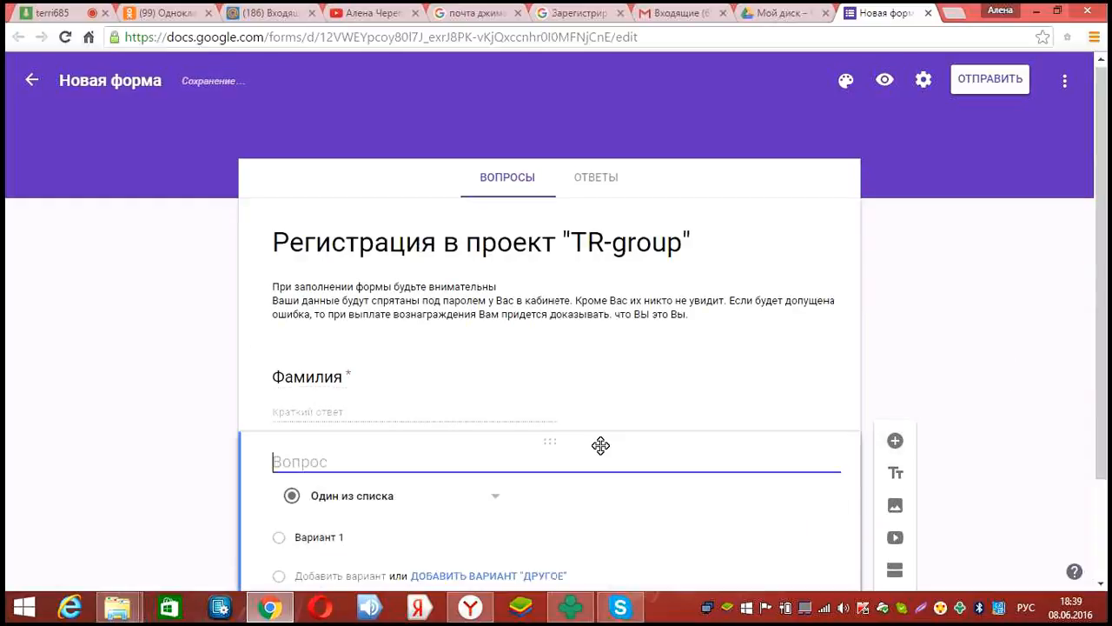
pyautogui.write('Имя')
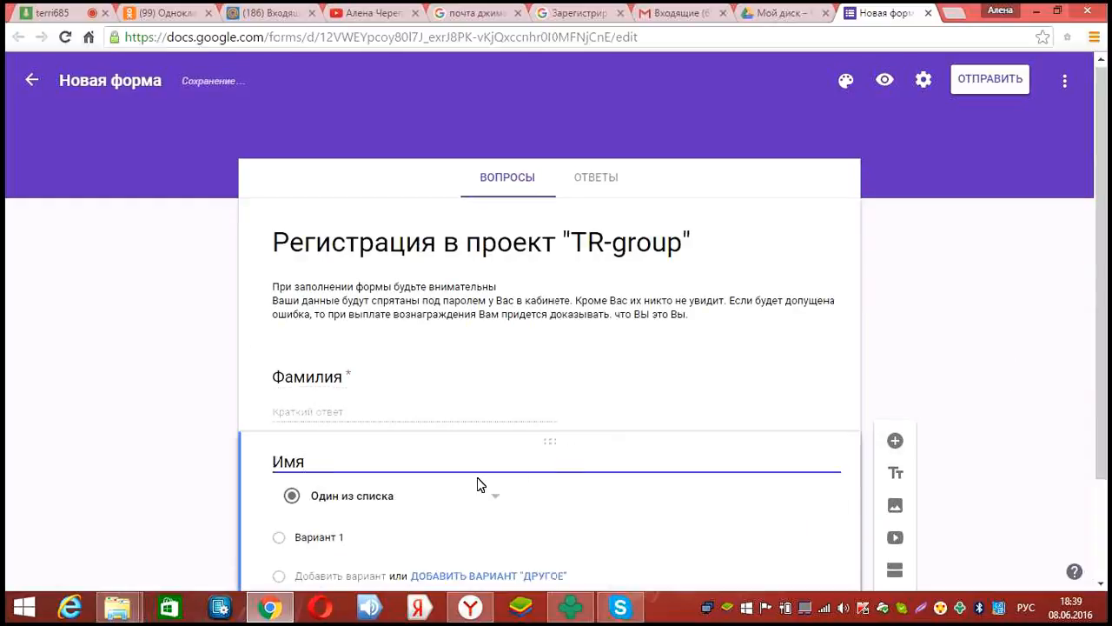
pyautogui.scroll(-1, 488, 444)
pyautogui.click(496, 415)
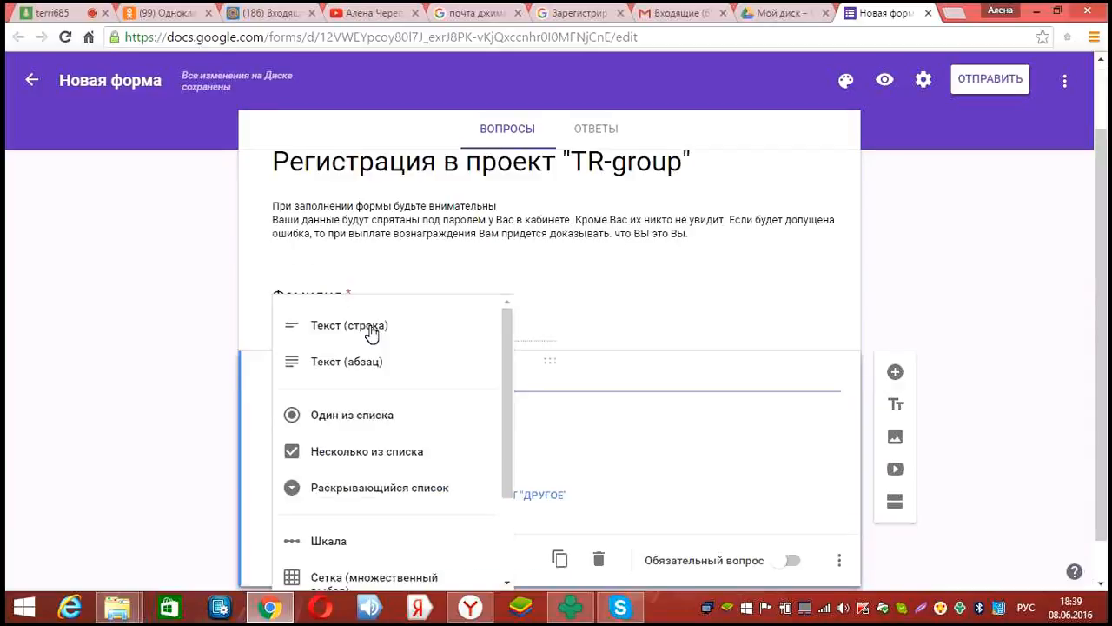
pyautogui.click(372, 334)
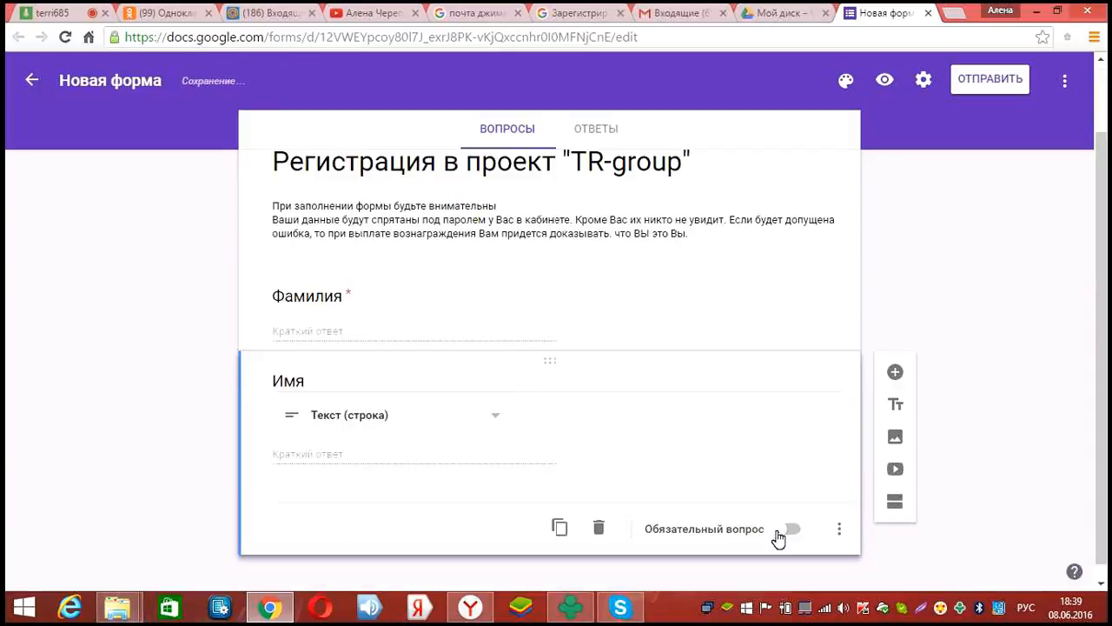
pyautogui.click(773, 531)
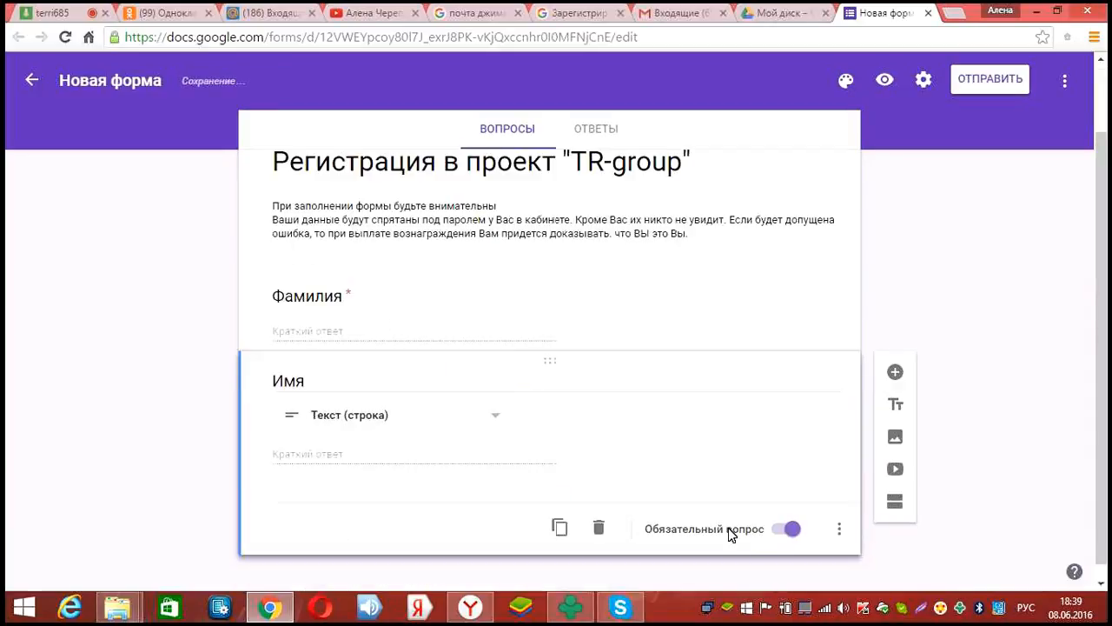
# Add a required 'Отчество' question below Имя, followed by a new blank question
pyautogui.click(894, 374)
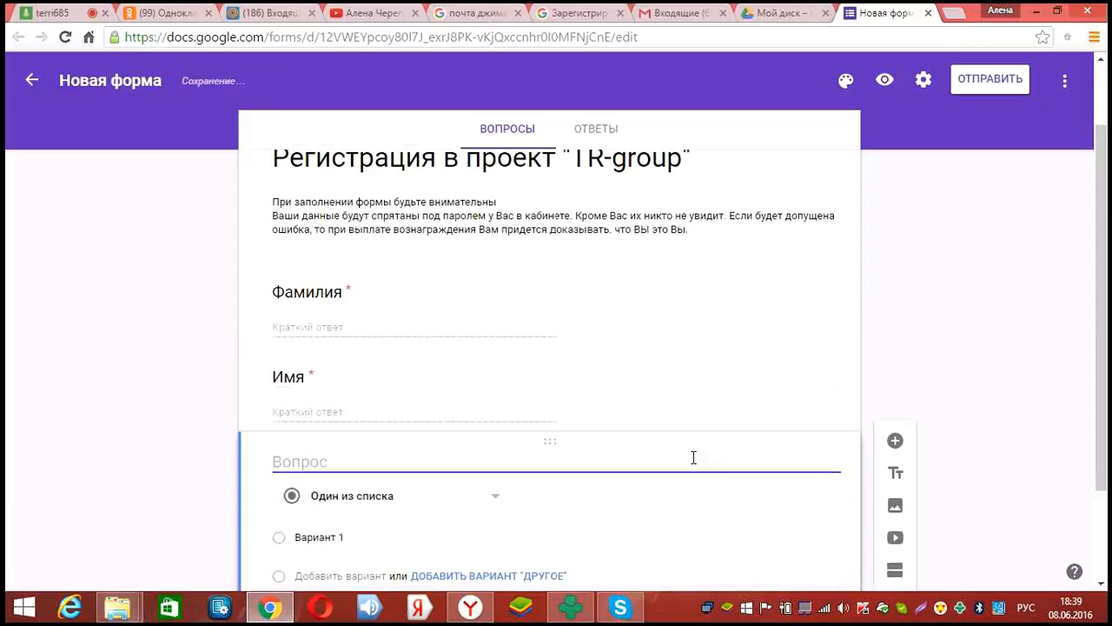
pyautogui.write('От')
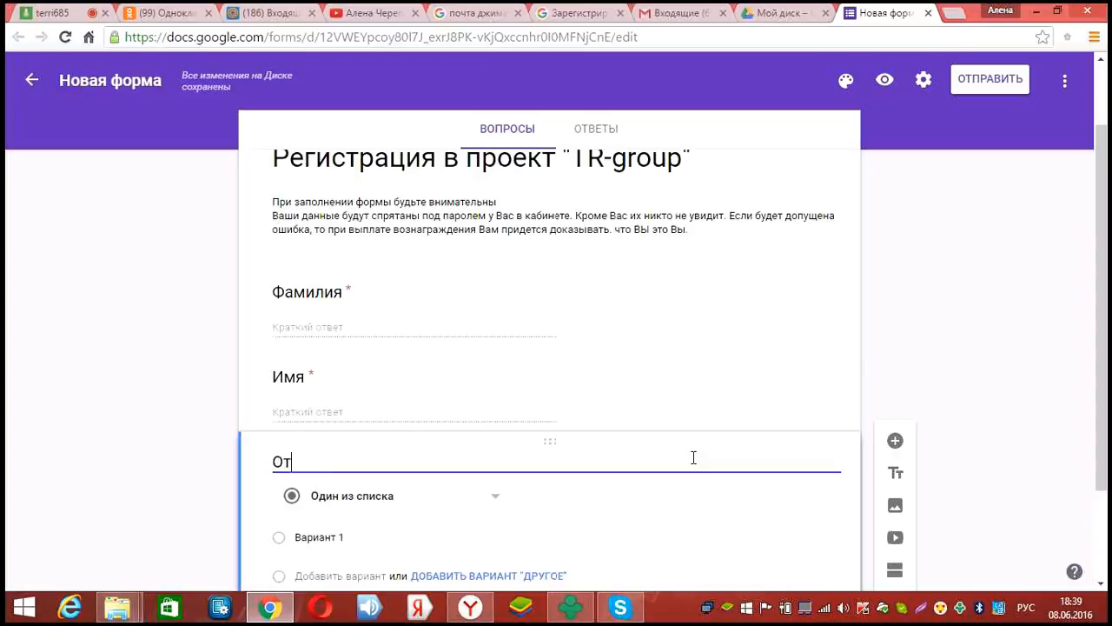
pyautogui.write('честв')
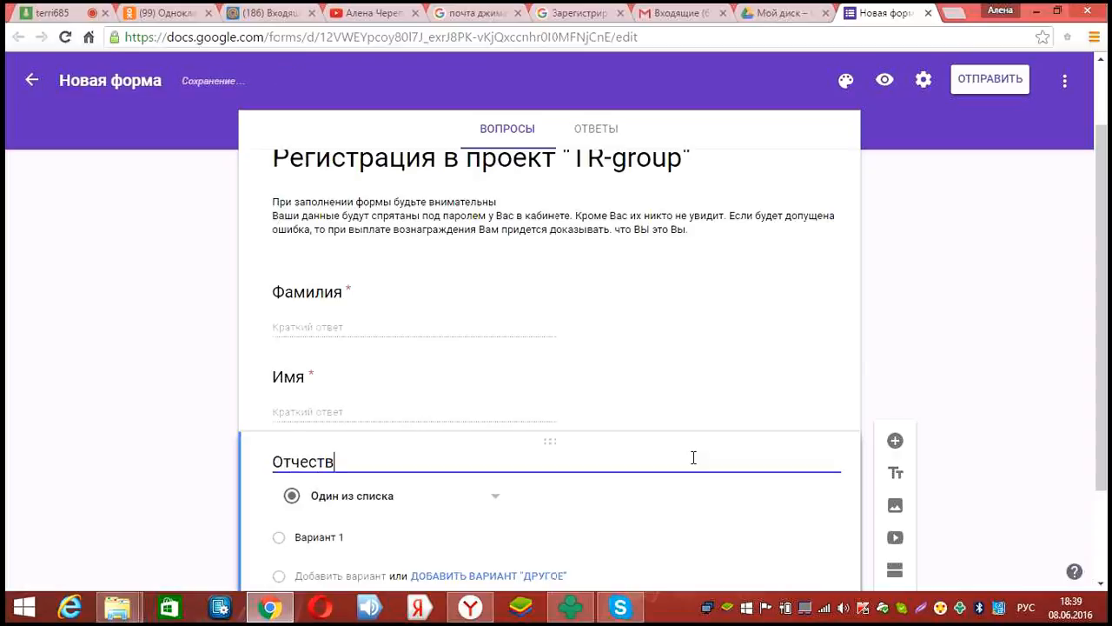
pyautogui.write('о')
pyautogui.scroll(-1, 523, 439)
pyautogui.click(417, 401)
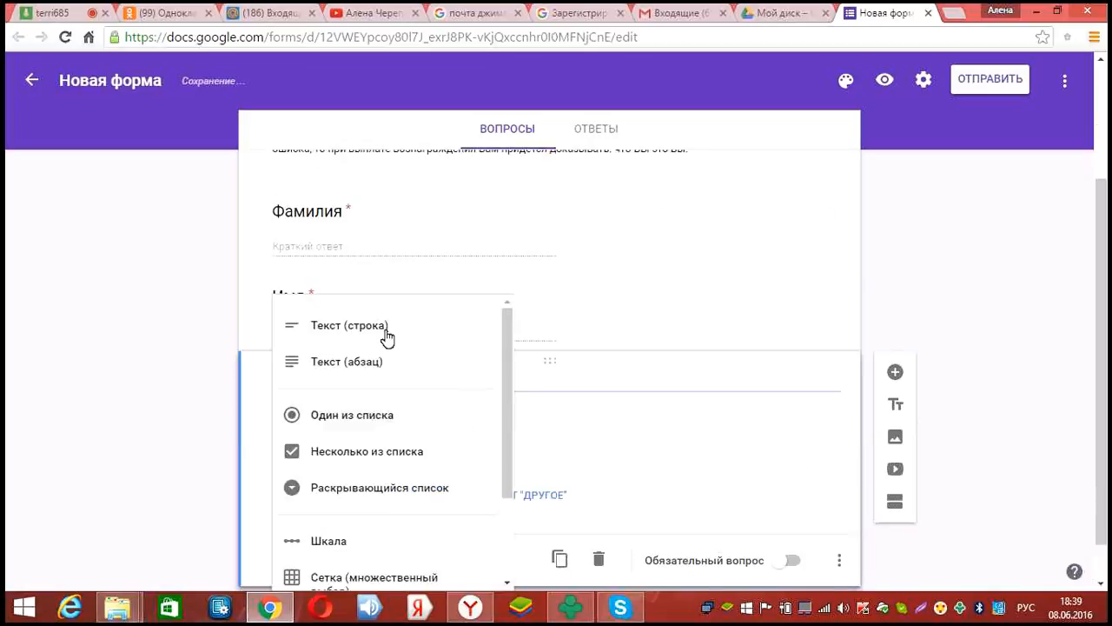
pyautogui.click(777, 530)
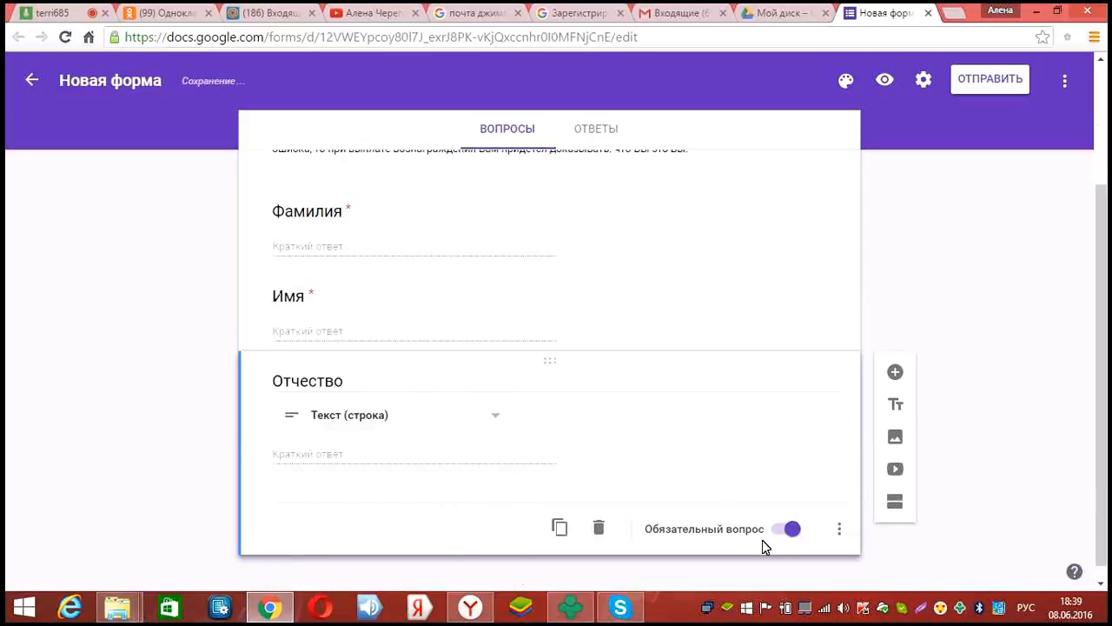
pyautogui.click(895, 372)
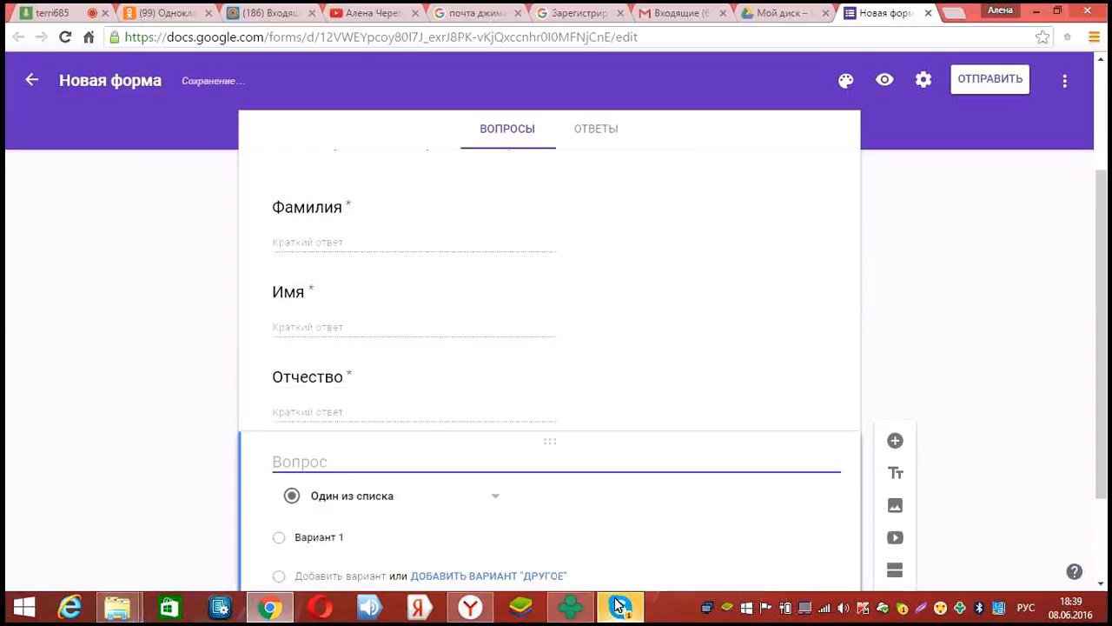
# Title the new question 'Дата рождения', make it a date question, and make it required
pyautogui.click(620, 606)
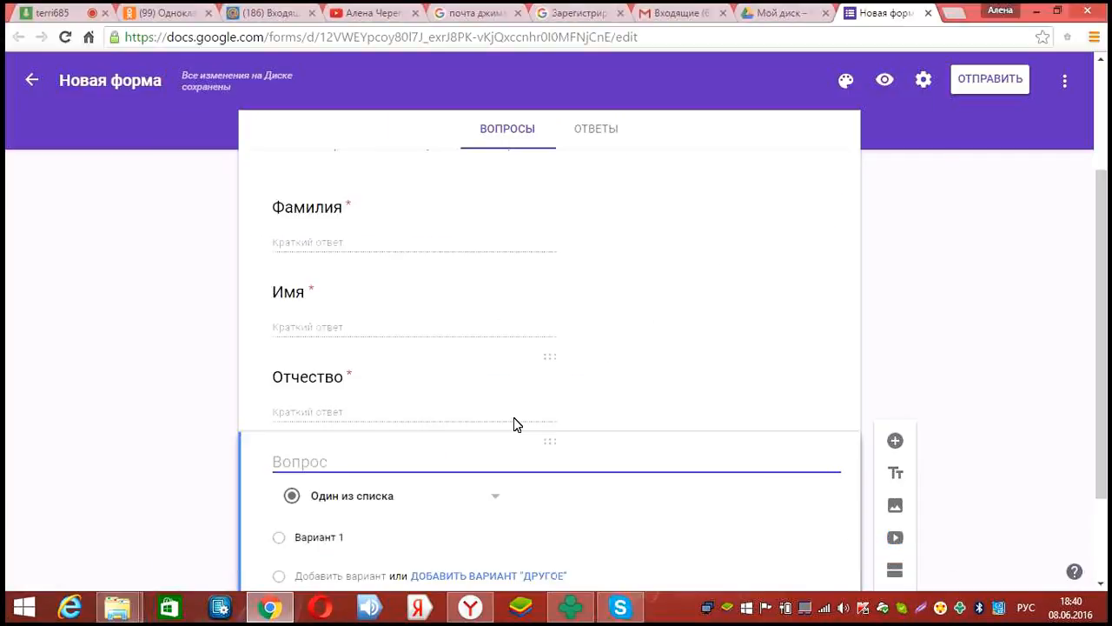
pyautogui.scroll(-1, 513, 423)
pyautogui.scroll(-1, 514, 423)
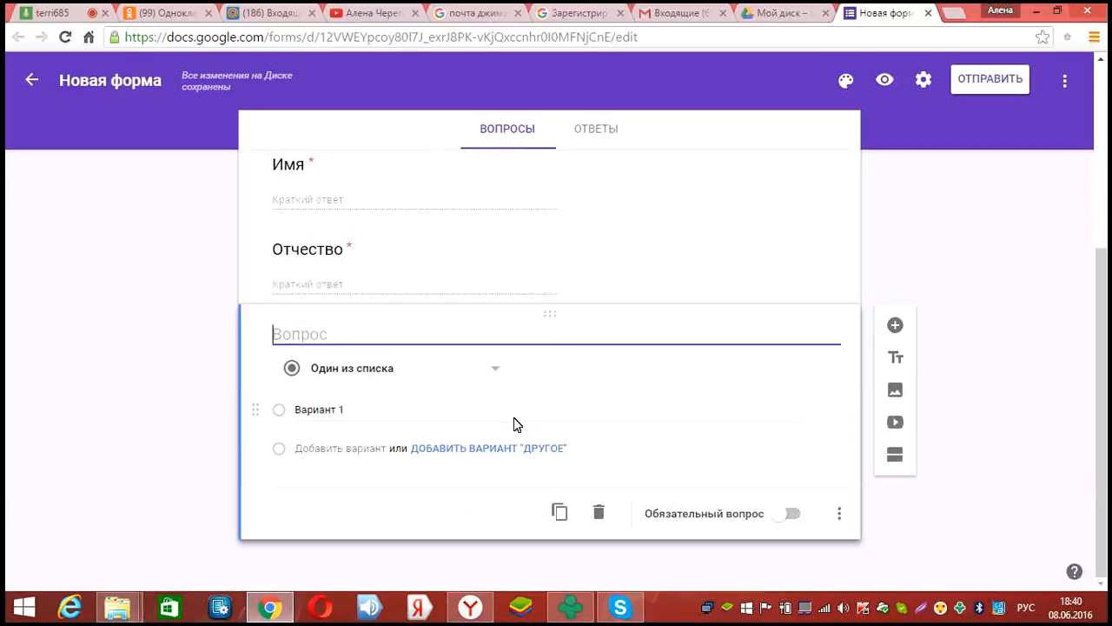
pyautogui.write('Дата рождения')
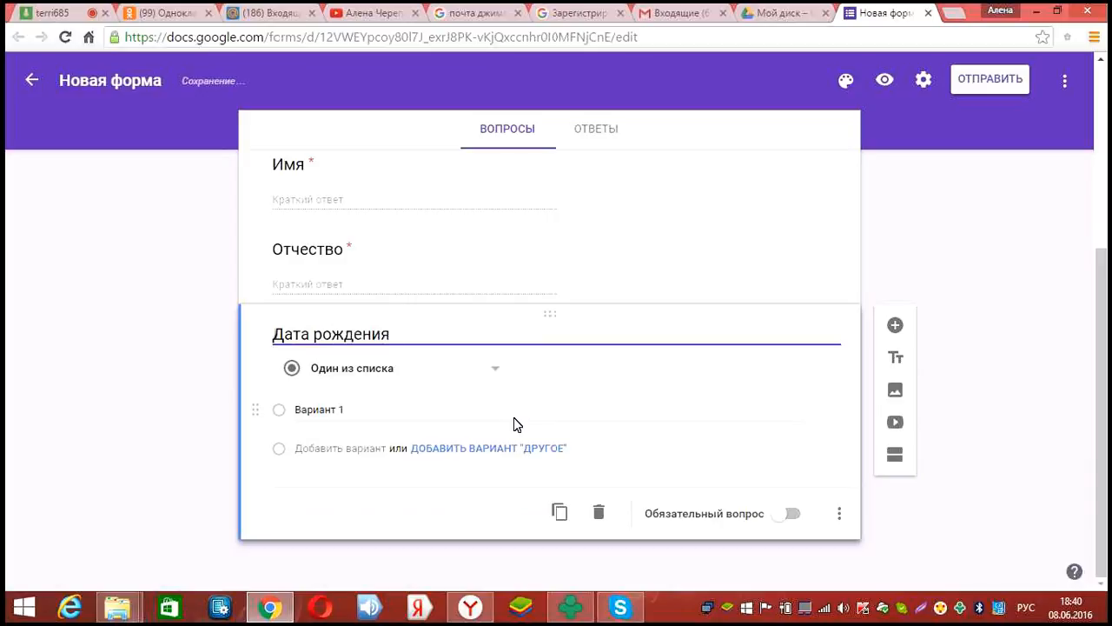
pyautogui.click(475, 387)
pyautogui.scroll(-1, 378, 507)
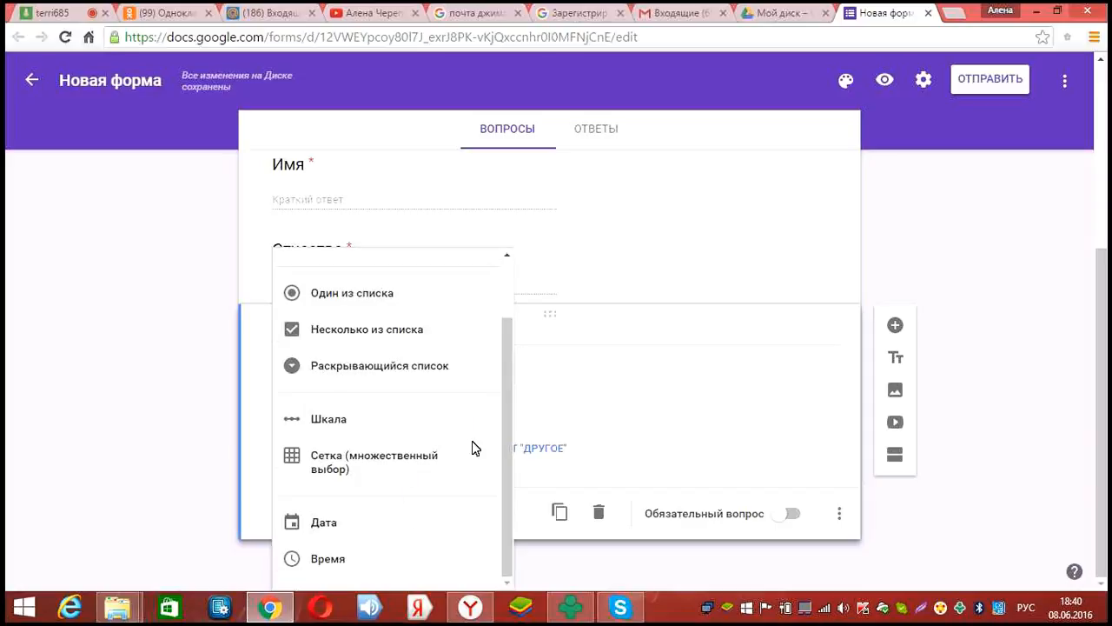
pyautogui.click(391, 521)
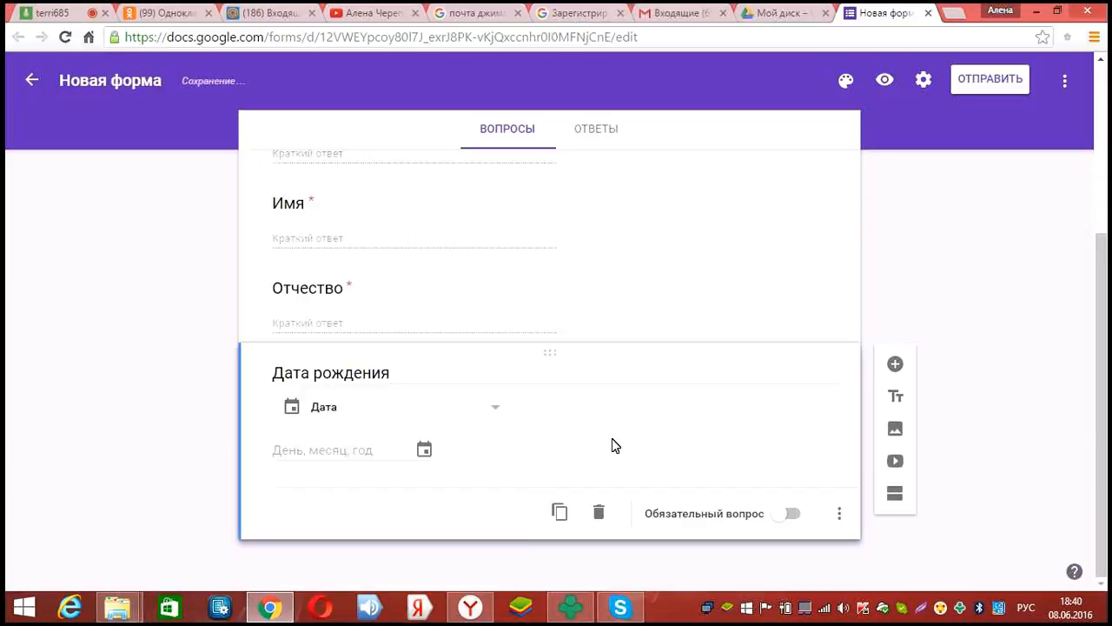
pyautogui.click(783, 518)
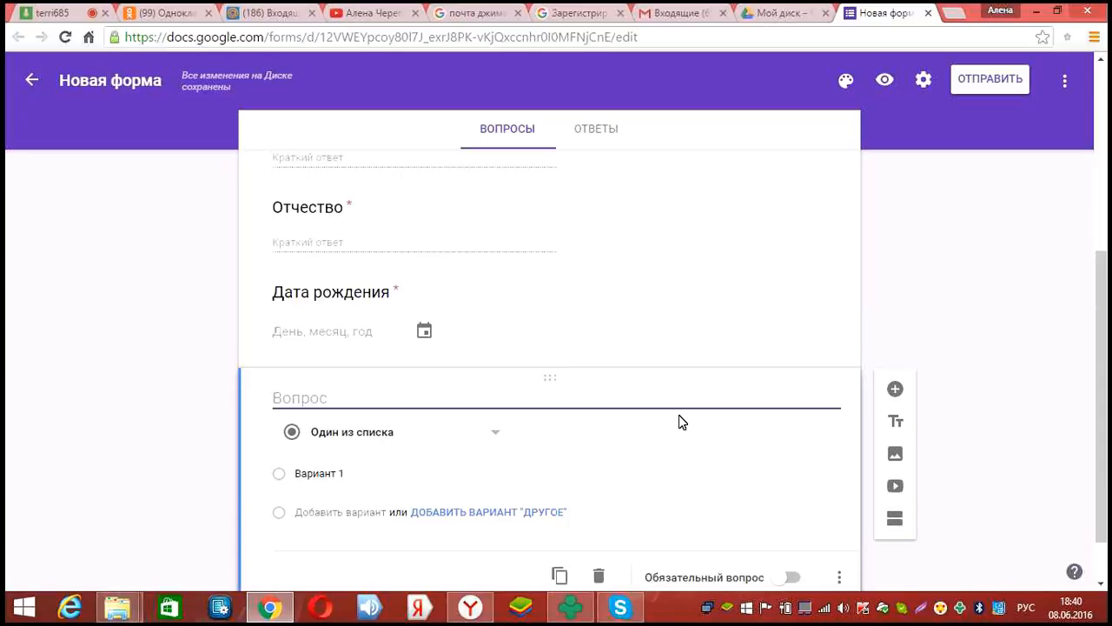
# Add 'Страна' and 'Область/край' as required short-answer questions
pyautogui.write('Страна')
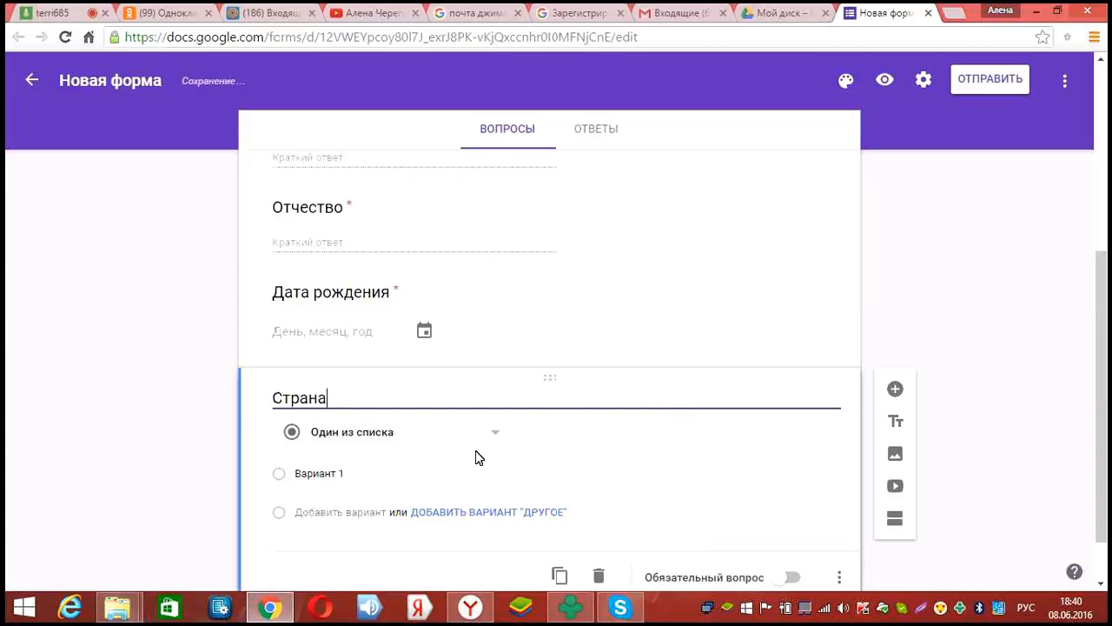
pyautogui.click(463, 431)
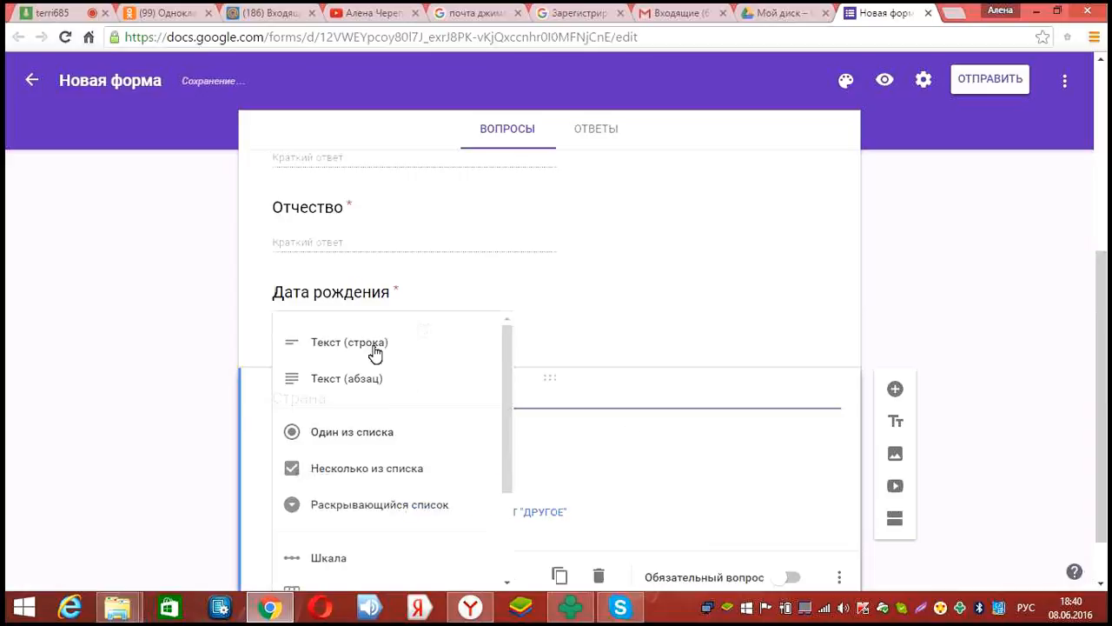
pyautogui.click(780, 544)
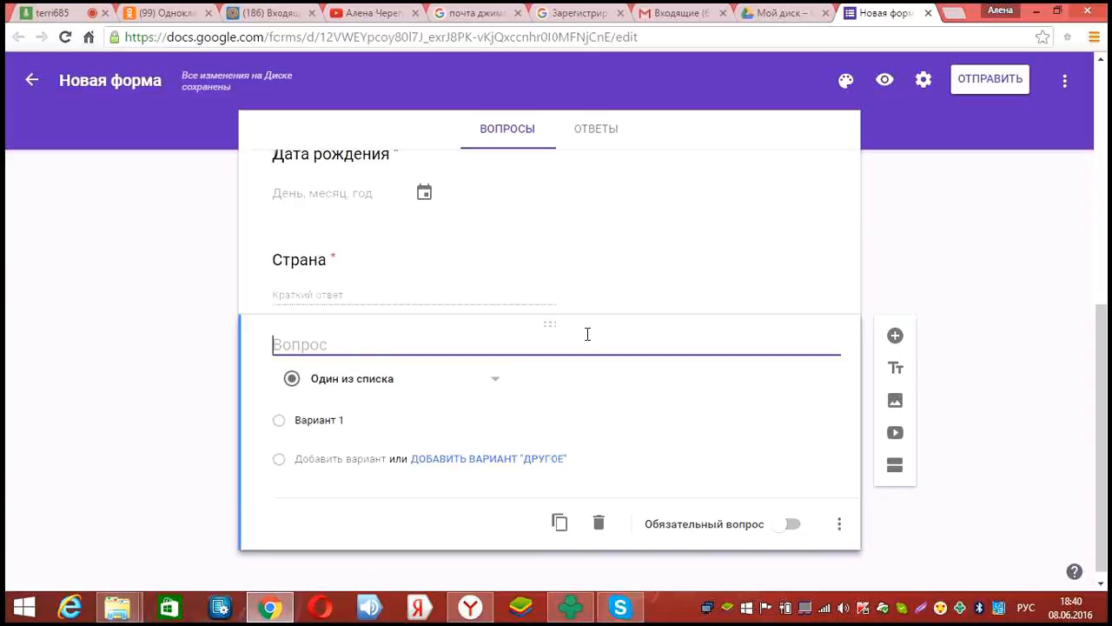
pyautogui.write('Область/край')
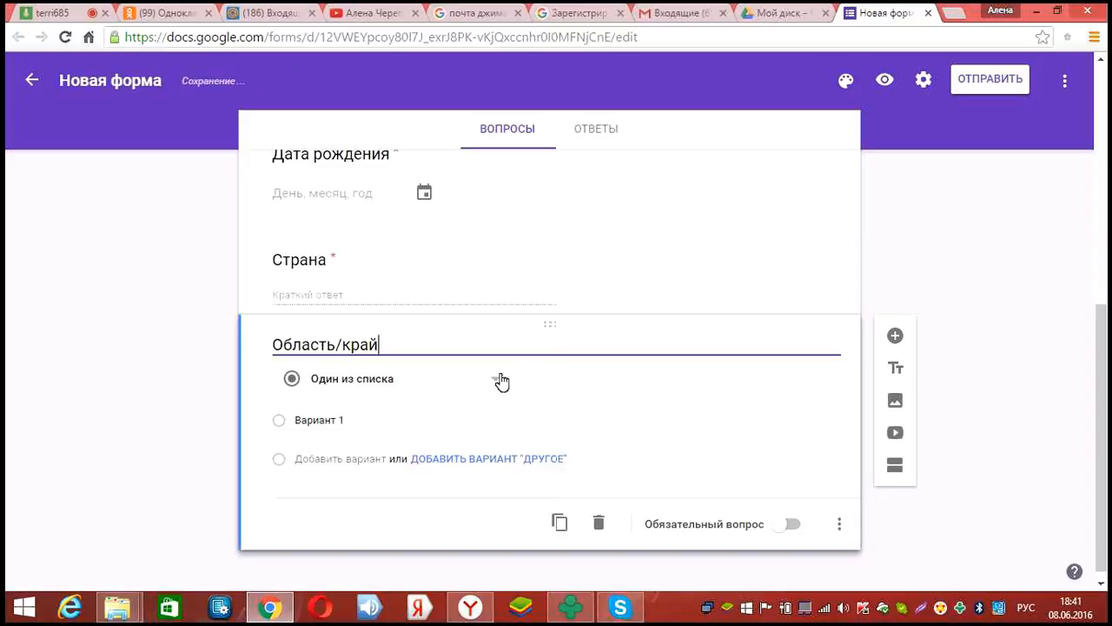
pyautogui.click(463, 361)
pyautogui.click(462, 313)
pyautogui.click(744, 492)
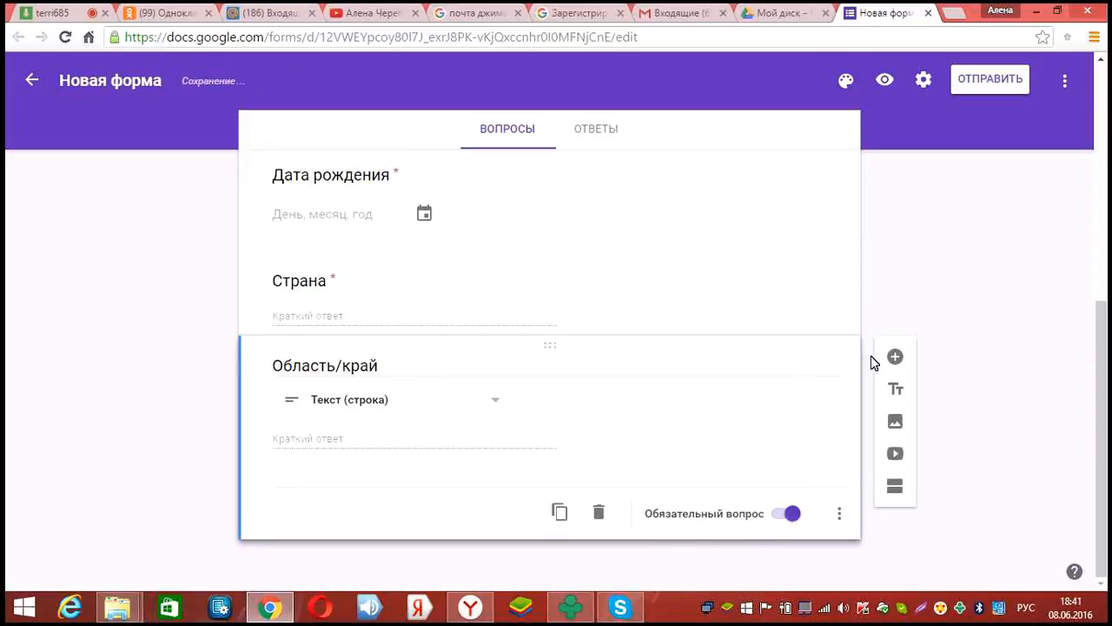
# Add a required short-answer 'Населённый пункт' question with a blank question after it
pyautogui.click(895, 357)
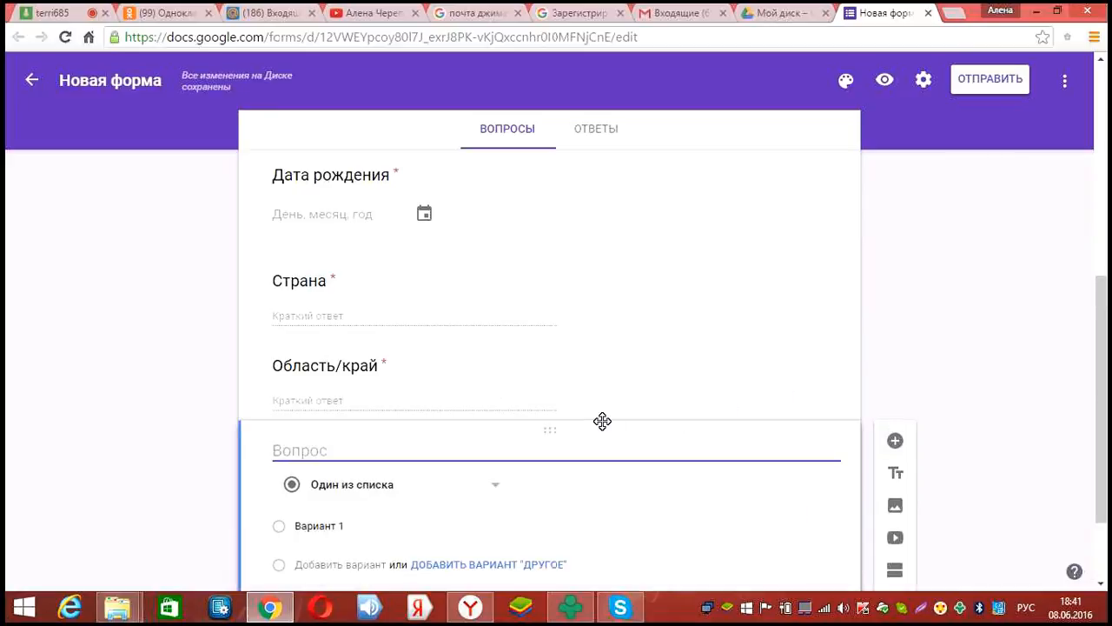
pyautogui.write('Населённый')
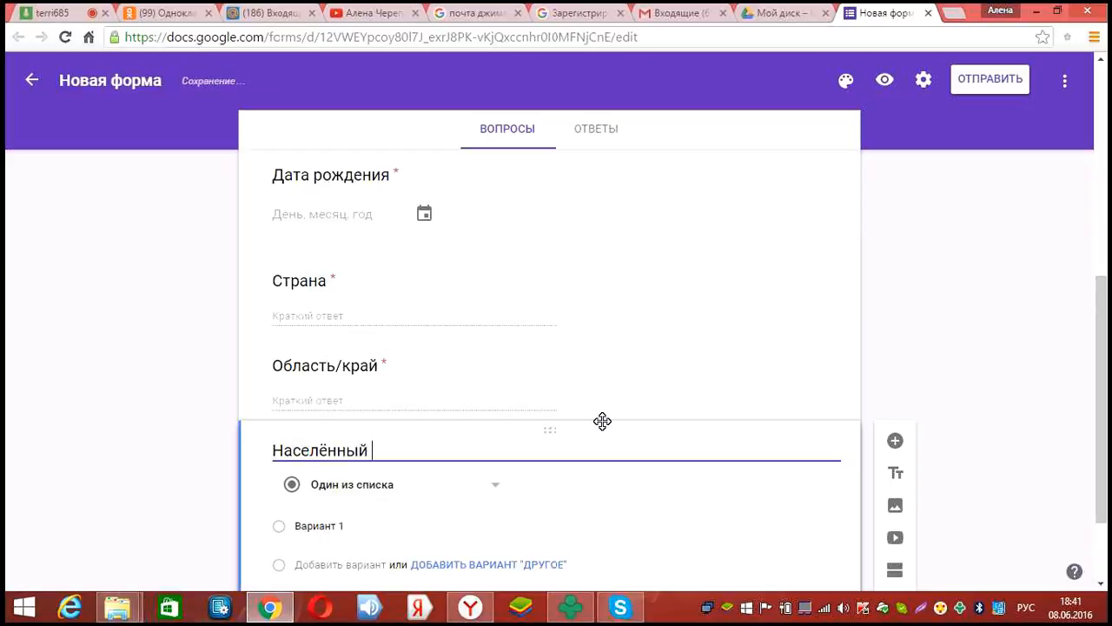
pyautogui.write(' пункт')
pyautogui.scroll(-2, 436, 382)
pyautogui.click(436, 378)
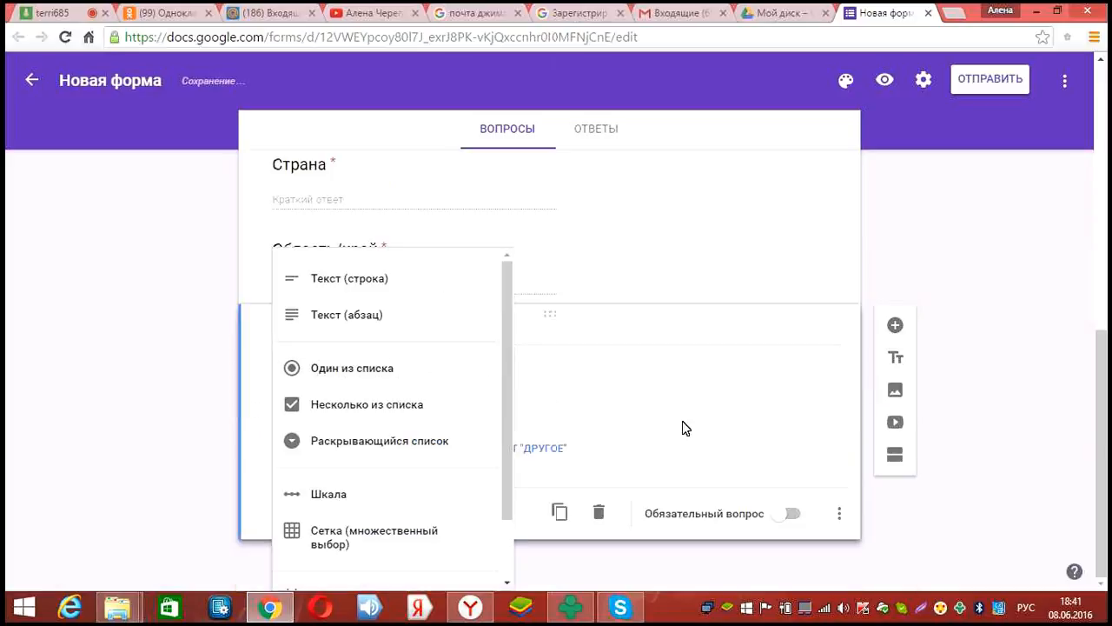
pyautogui.click(349, 278)
pyautogui.click(790, 513)
pyautogui.click(895, 359)
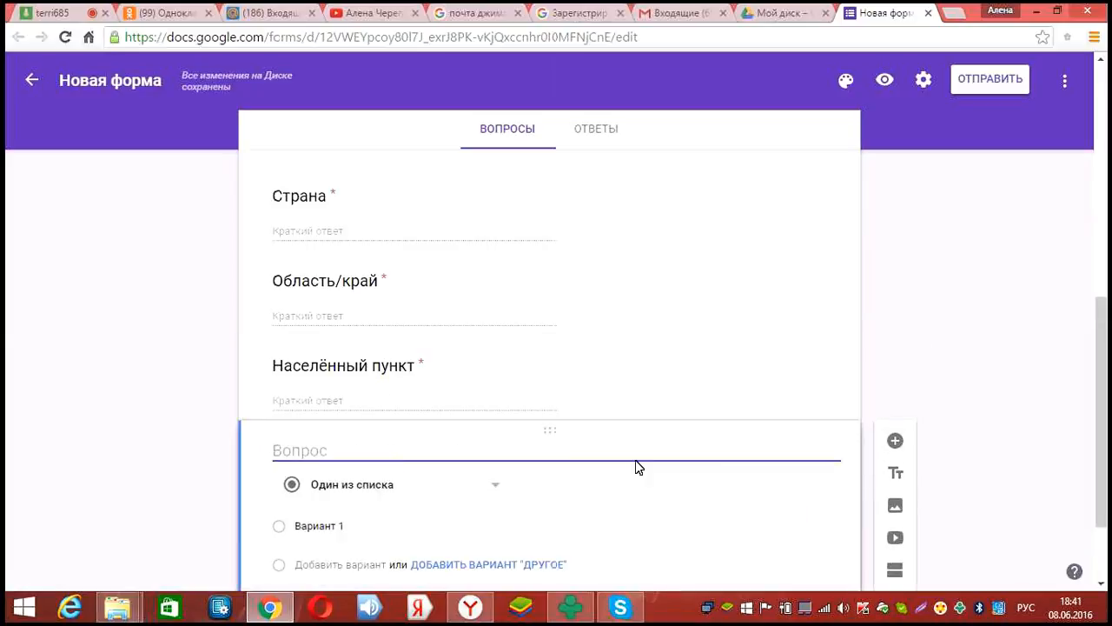
# Make the blank question a required short-answer 'Улица' question, then insert a new question under Область/край
pyautogui.write('Улиц')
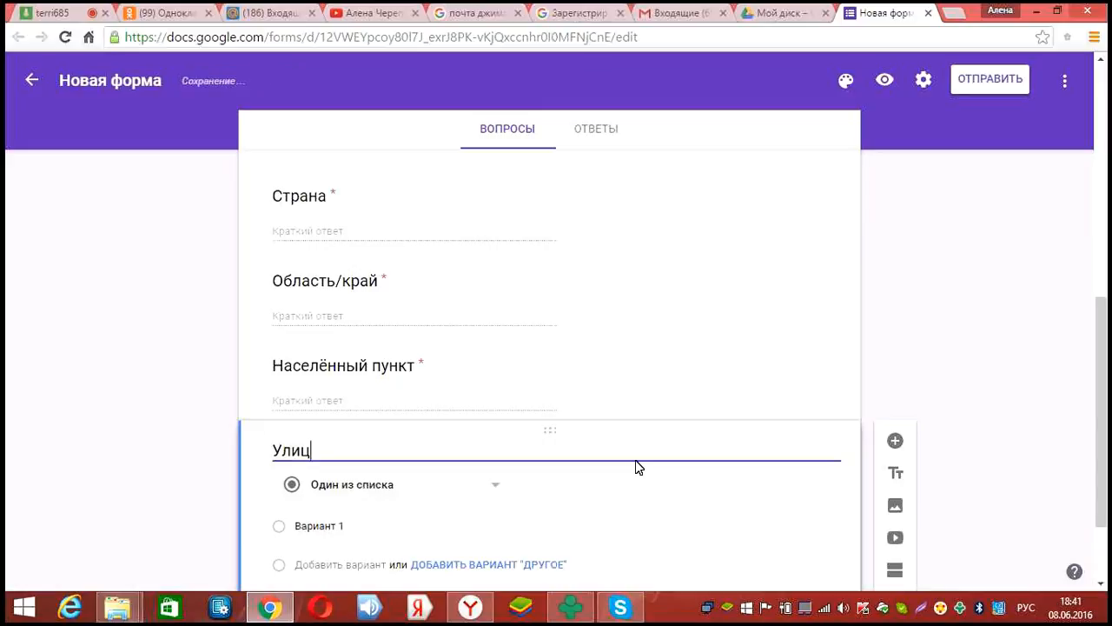
pyautogui.write('а')
pyautogui.click(378, 405)
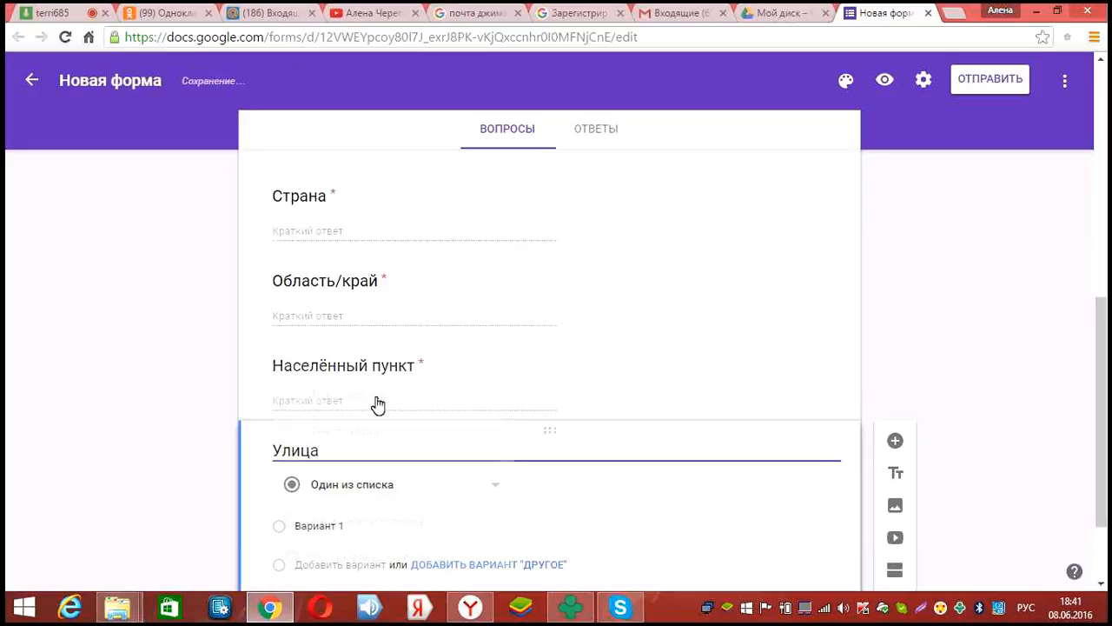
pyautogui.scroll(-1, 772, 520)
pyautogui.click(771, 519)
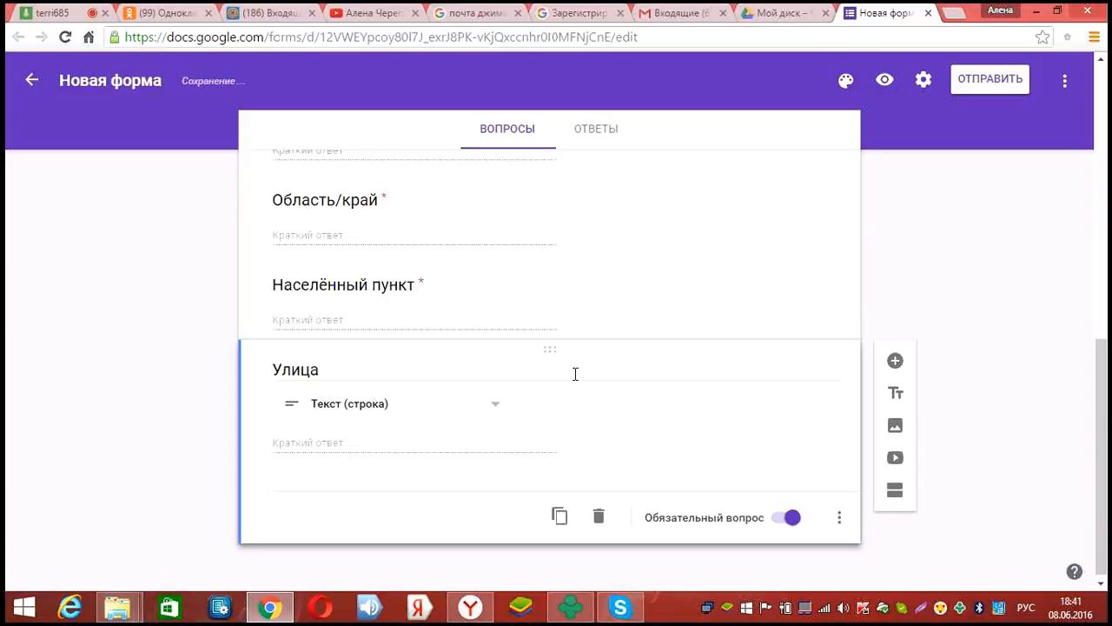
pyautogui.scroll(2, 582, 373)
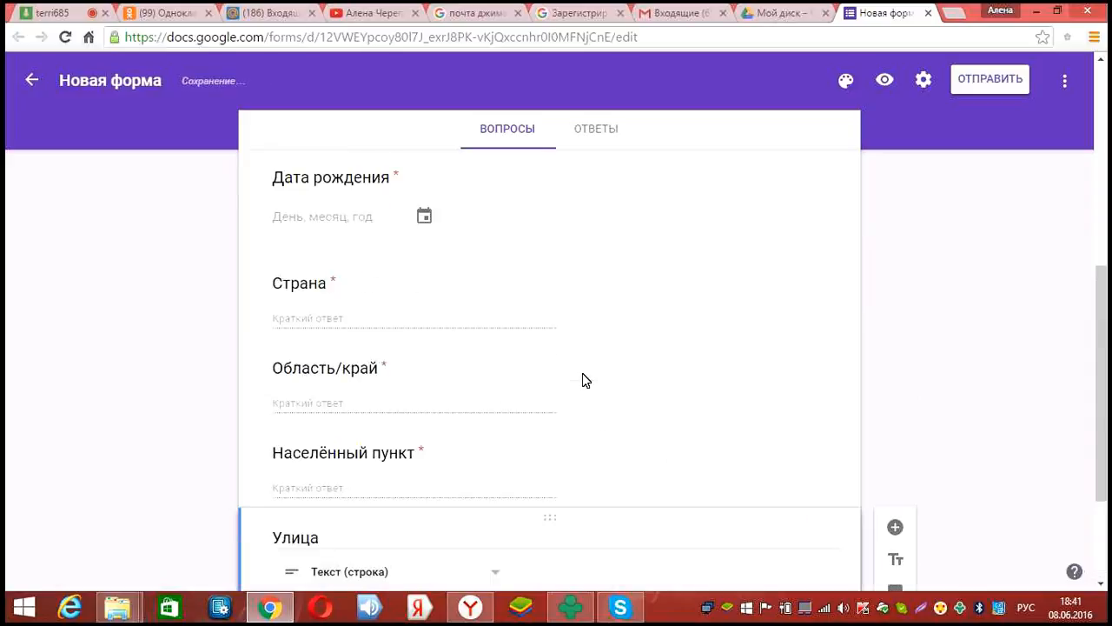
pyautogui.scroll(1, 582, 380)
pyautogui.scroll(-2, 582, 379)
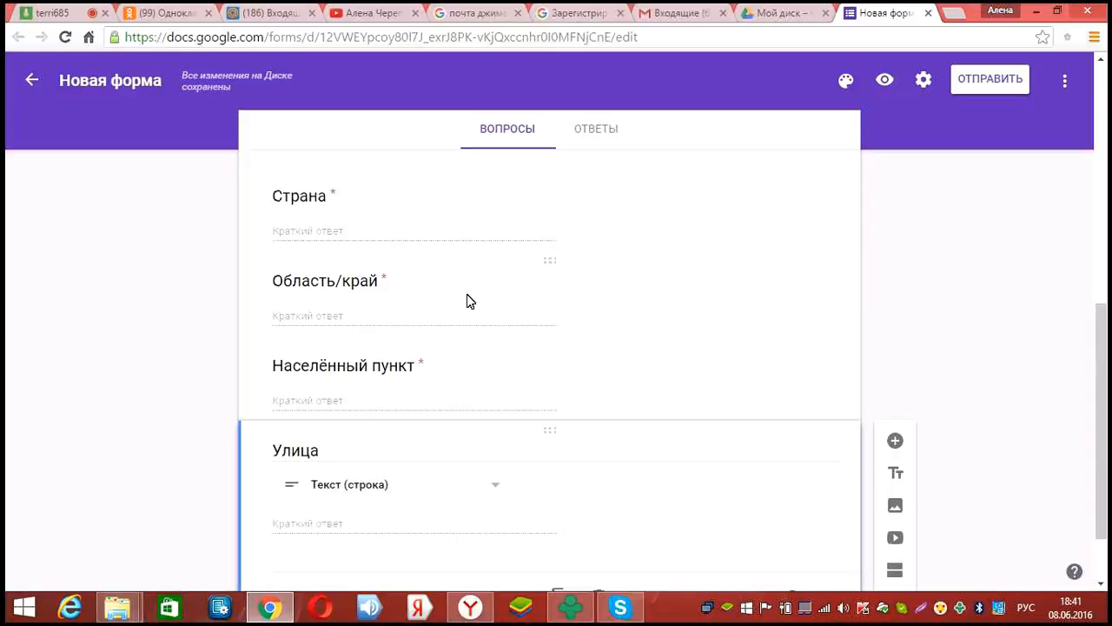
pyautogui.click(565, 332)
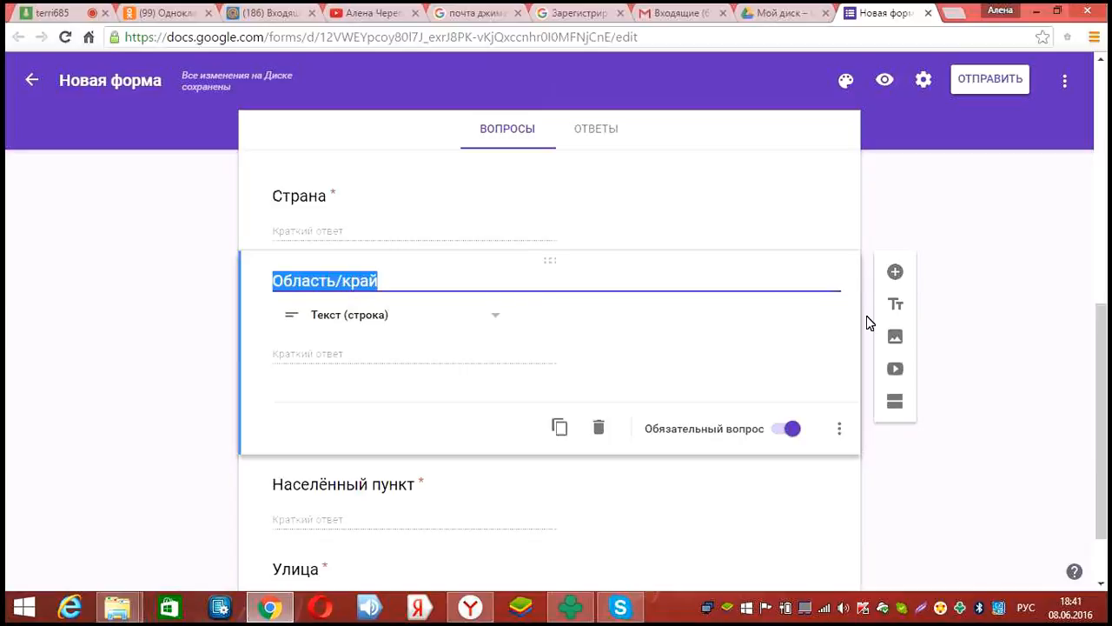
pyautogui.click(896, 272)
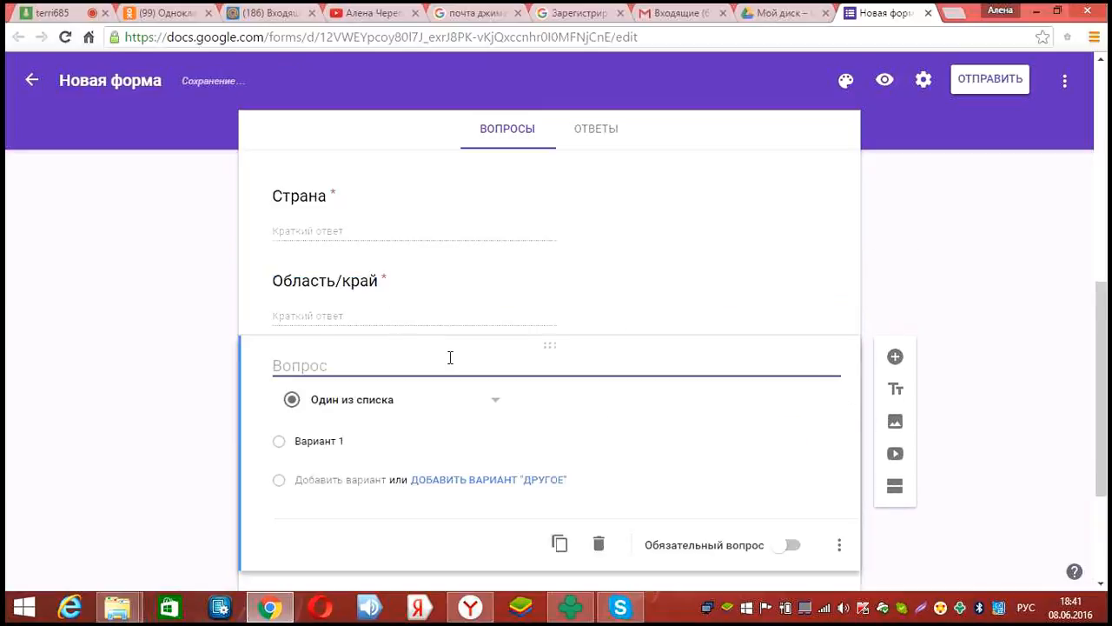
# Turn the new question into a required short-answer 'почтовый индекс' question
pyautogui.write('индеквс')
pyautogui.press('BackSpace')
pyautogui.press('BackSpace')
pyautogui.press('BackSpace')
pyautogui.press('BackSpace')
pyautogui.press('BackSpace')
pyautogui.press('BackSpace')
pyautogui.press('BackSpace')
pyautogui.write('почтовый')
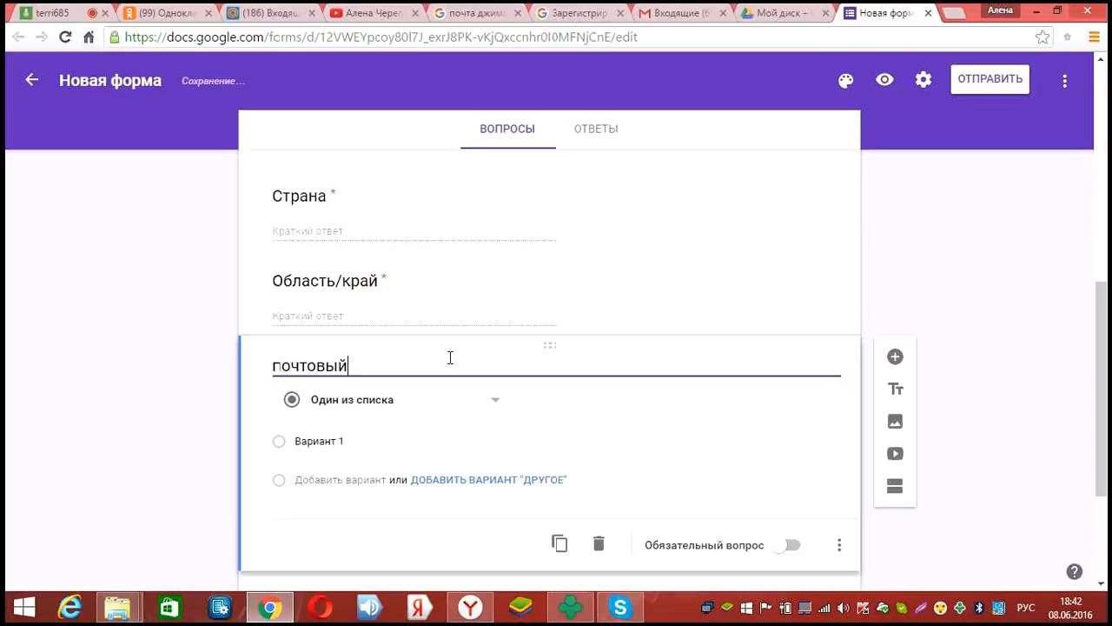
pyautogui.write(' индекс')
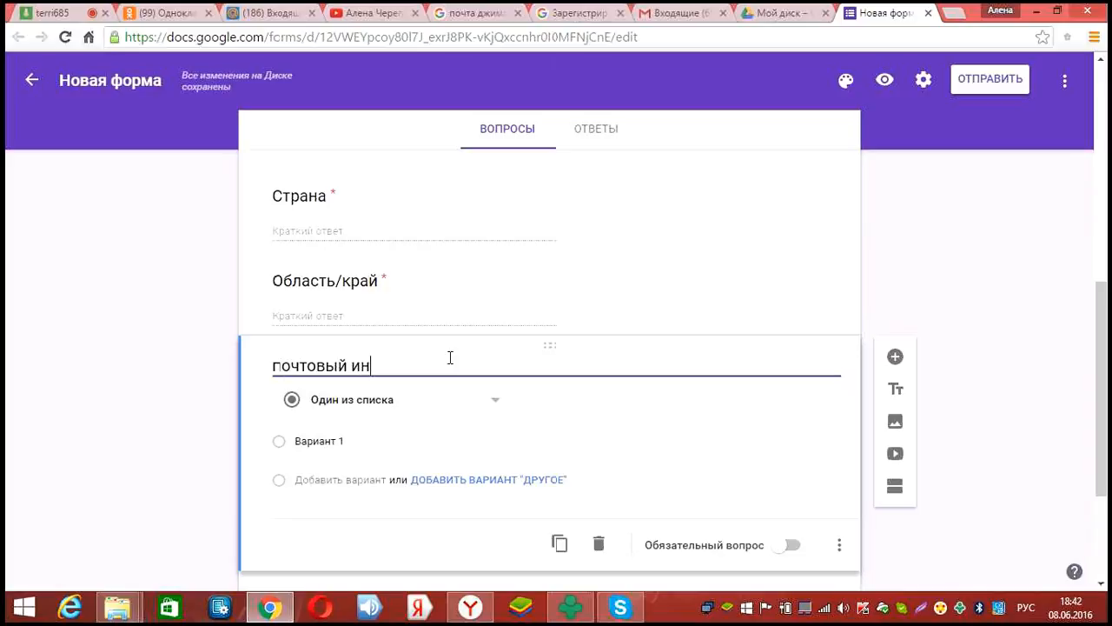
pyautogui.click(511, 408)
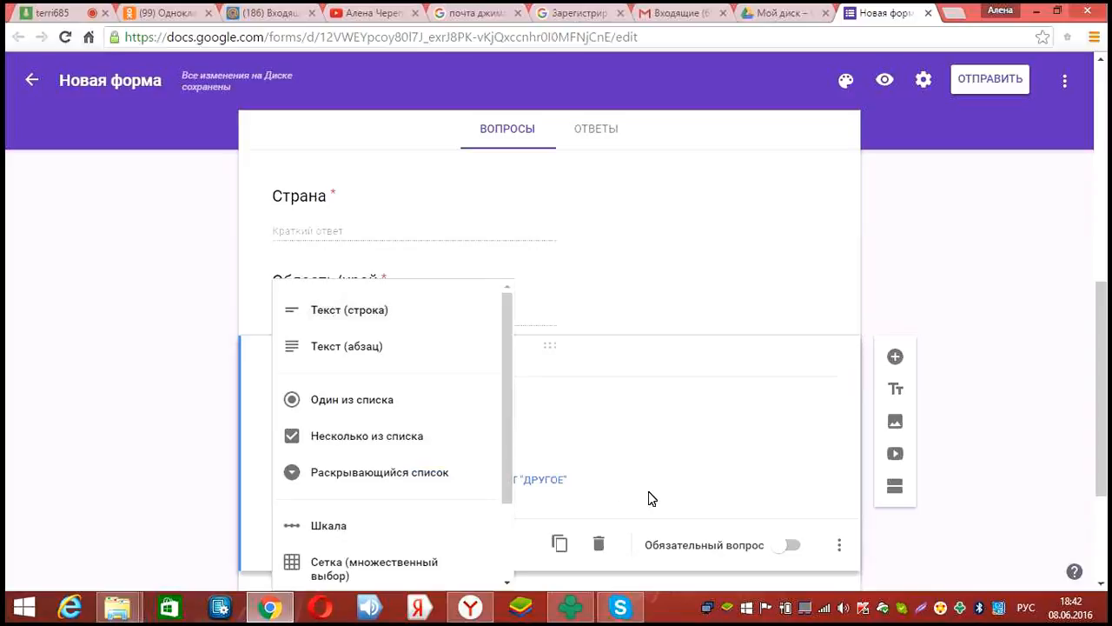
pyautogui.click(347, 307)
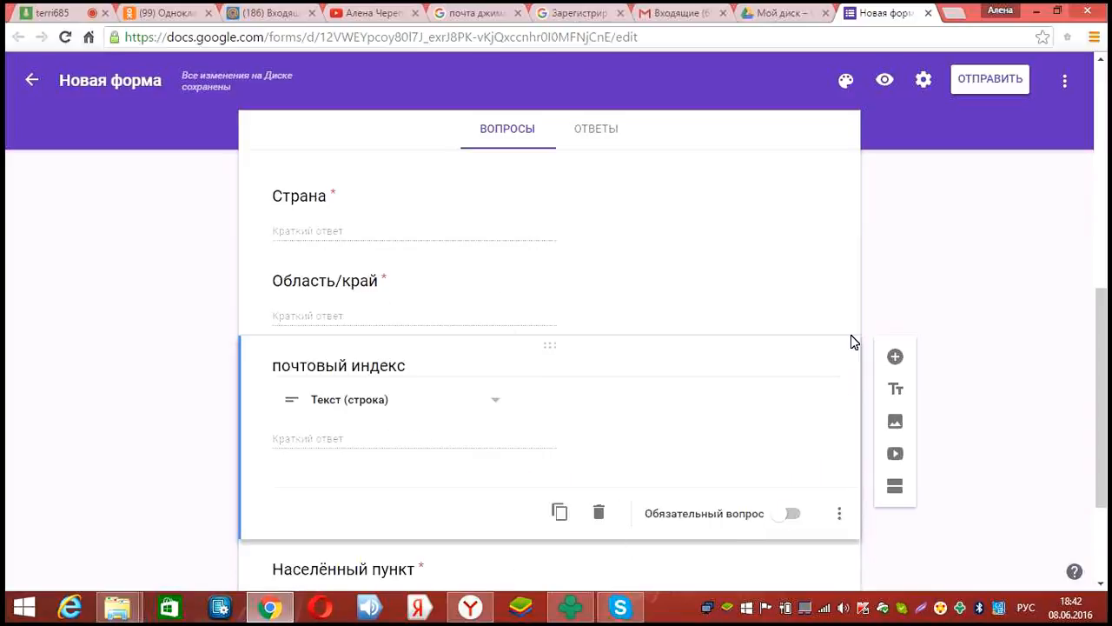
pyautogui.click(786, 513)
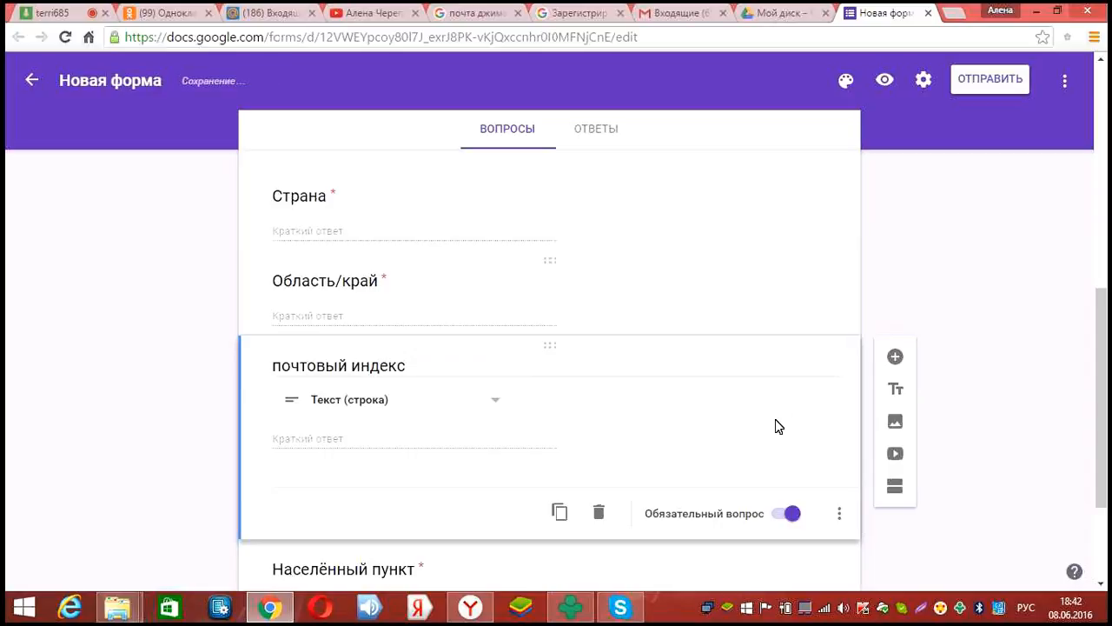
# Add a required 'Дом квартира' question below Улица
pyautogui.scroll(-2, 463, 494)
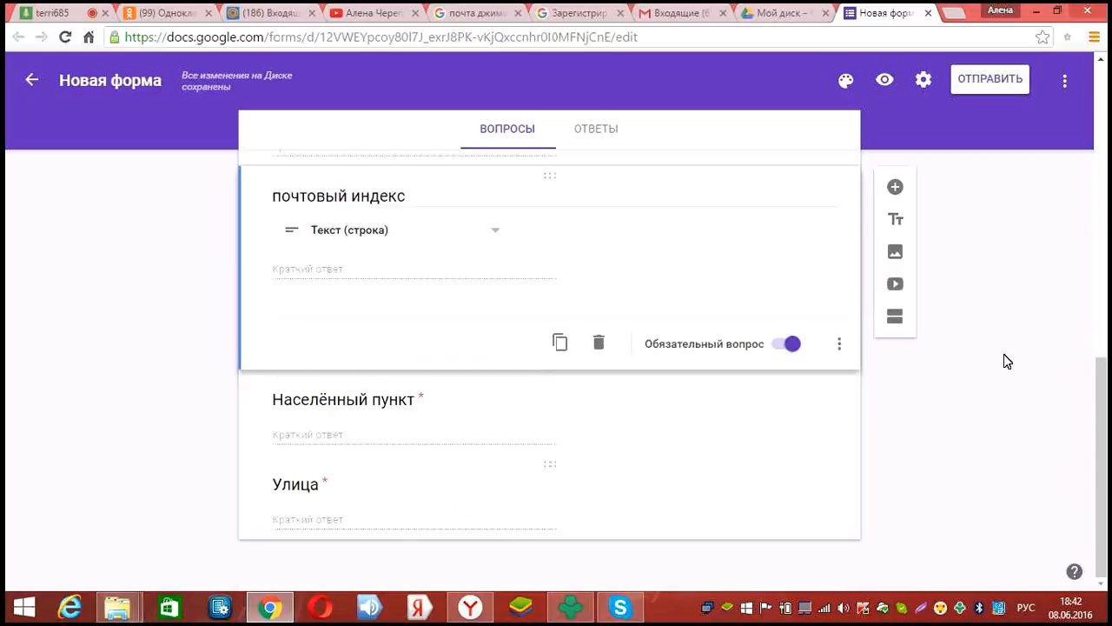
pyautogui.click(747, 487)
pyautogui.click(896, 358)
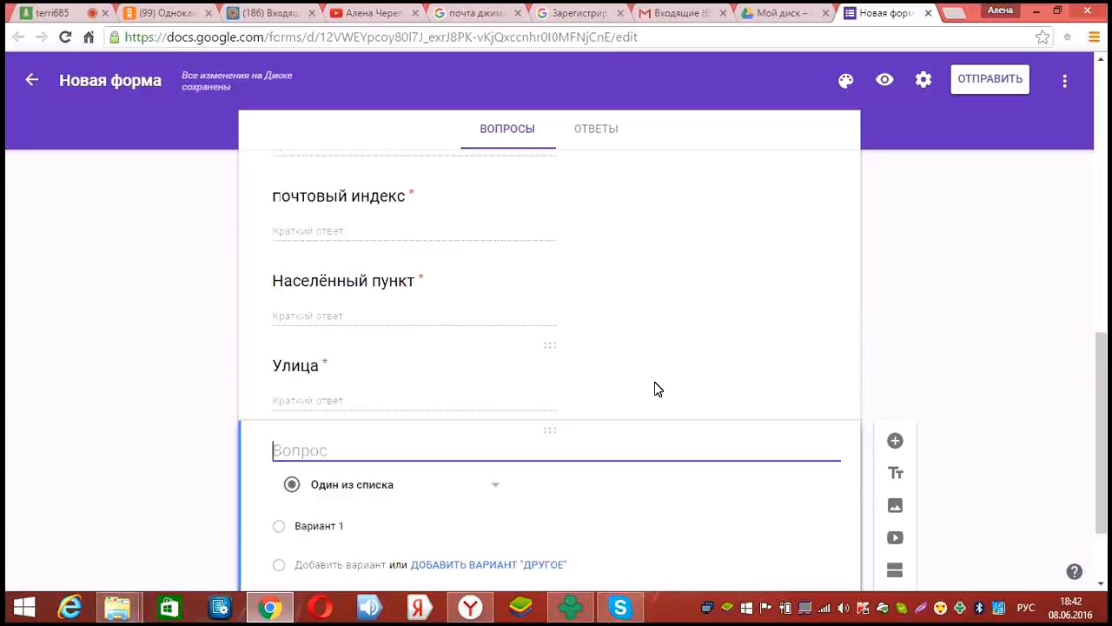
pyautogui.write('Дом квартира')
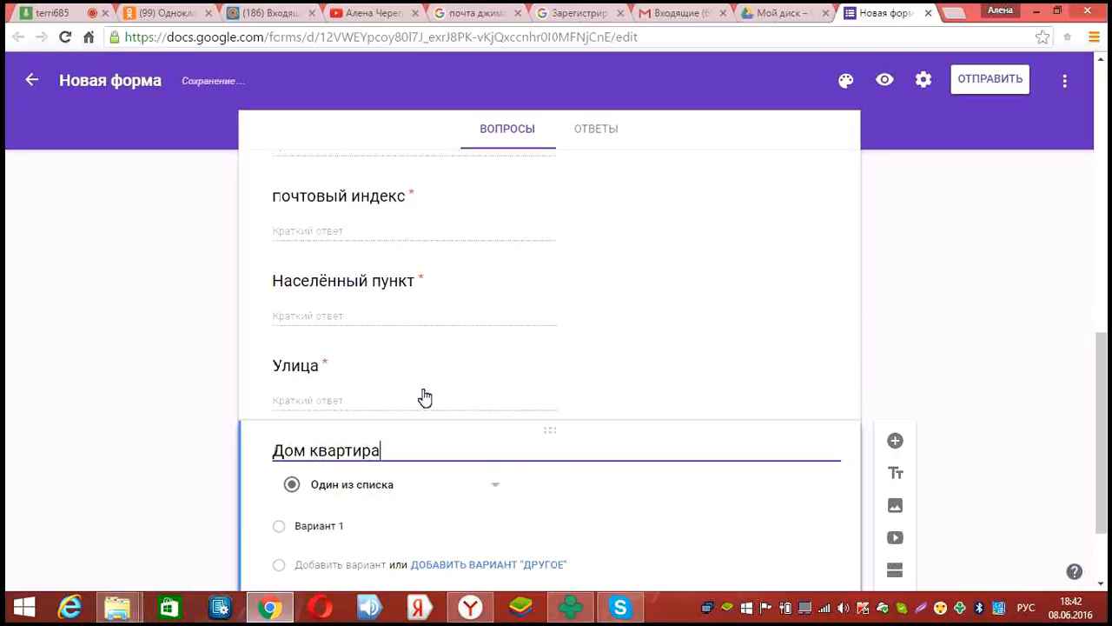
pyautogui.click(493, 483)
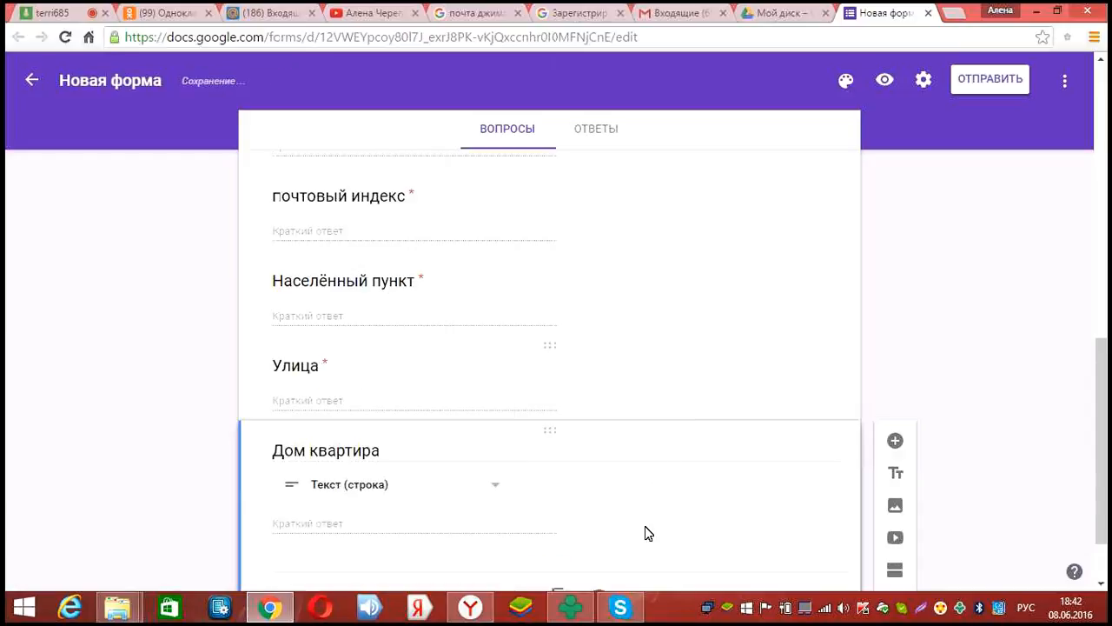
pyautogui.click(790, 512)
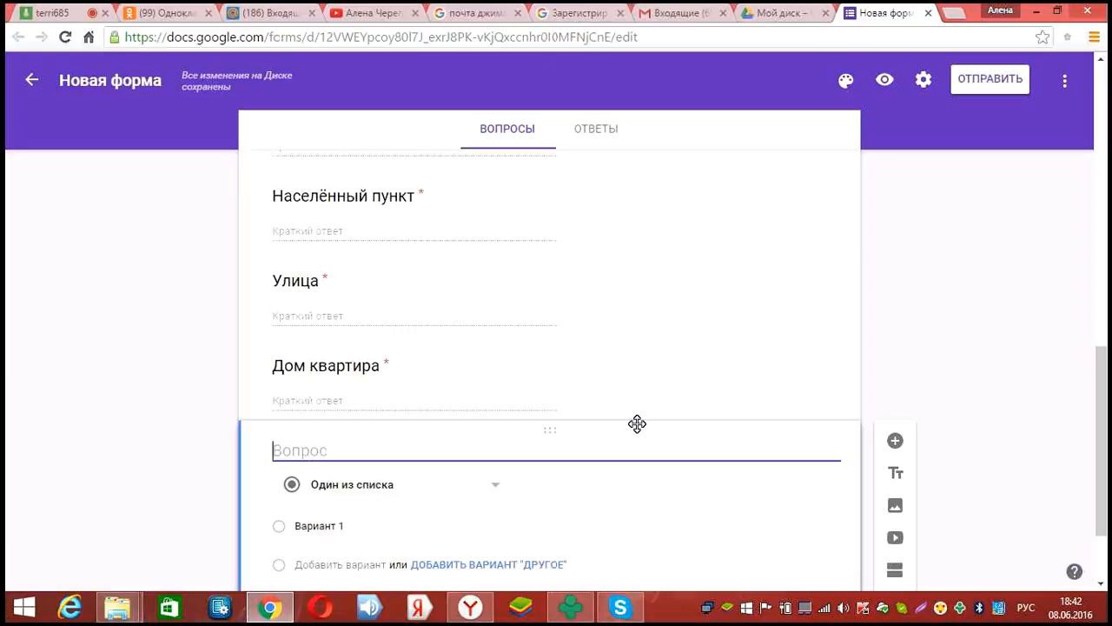
# Title the question 'Адрес эл.почты' and make it a short-text (Текст (строка)) answer
pyautogui.write('Ад')
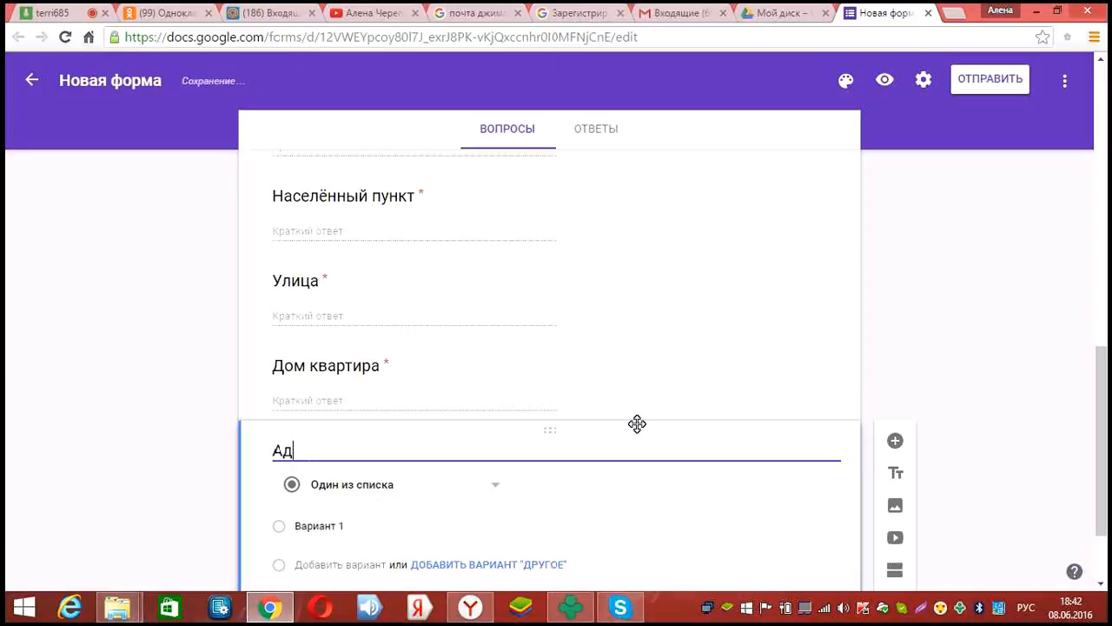
pyautogui.write('рес эл.почты')
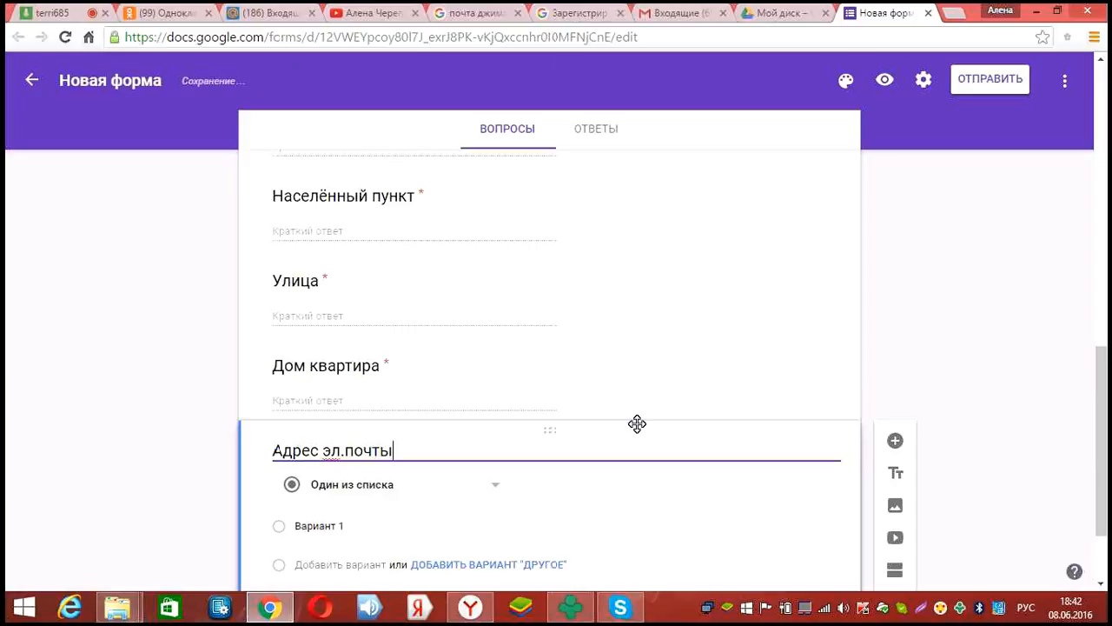
pyautogui.scroll(-1, 501, 415)
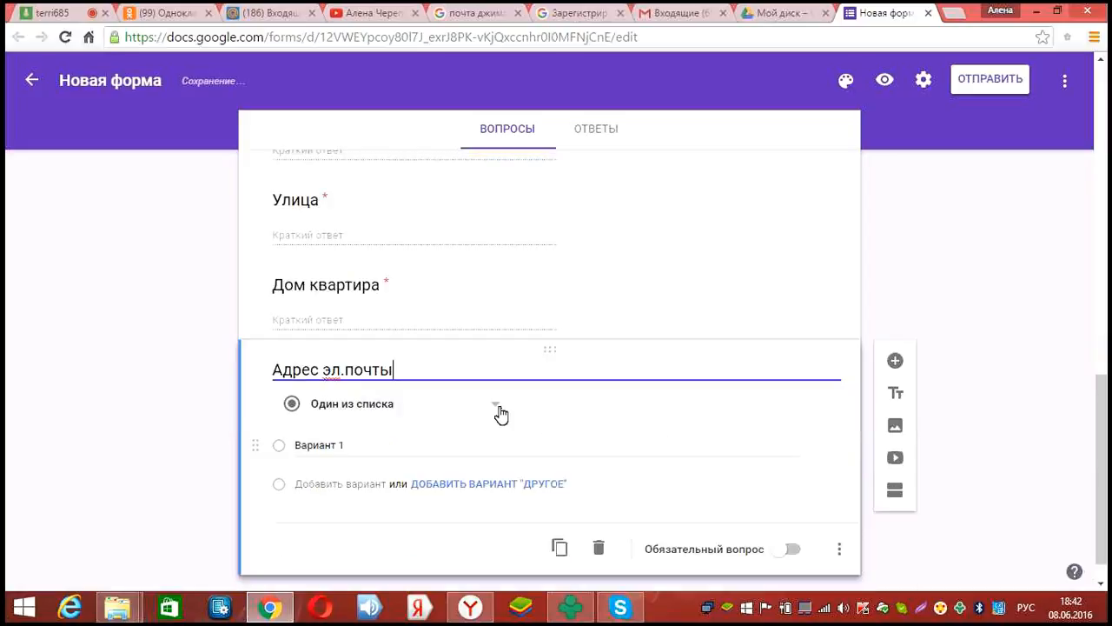
pyautogui.click(517, 402)
pyautogui.click(782, 517)
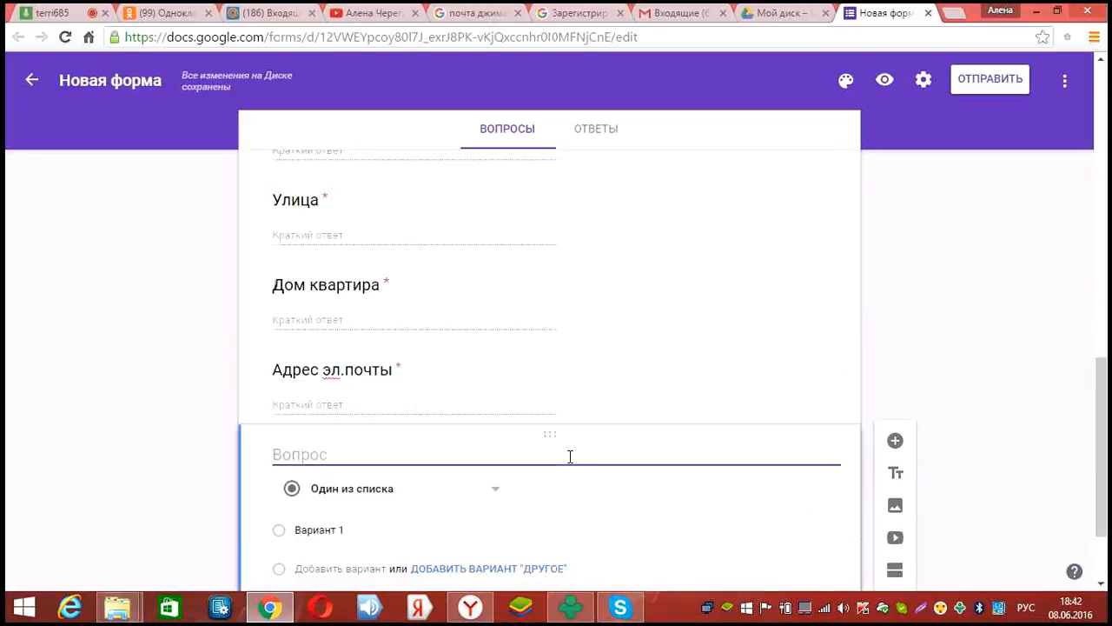
# Add a required short-text question 'Серия и номер паспорта'
pyautogui.write('Серия и номер')
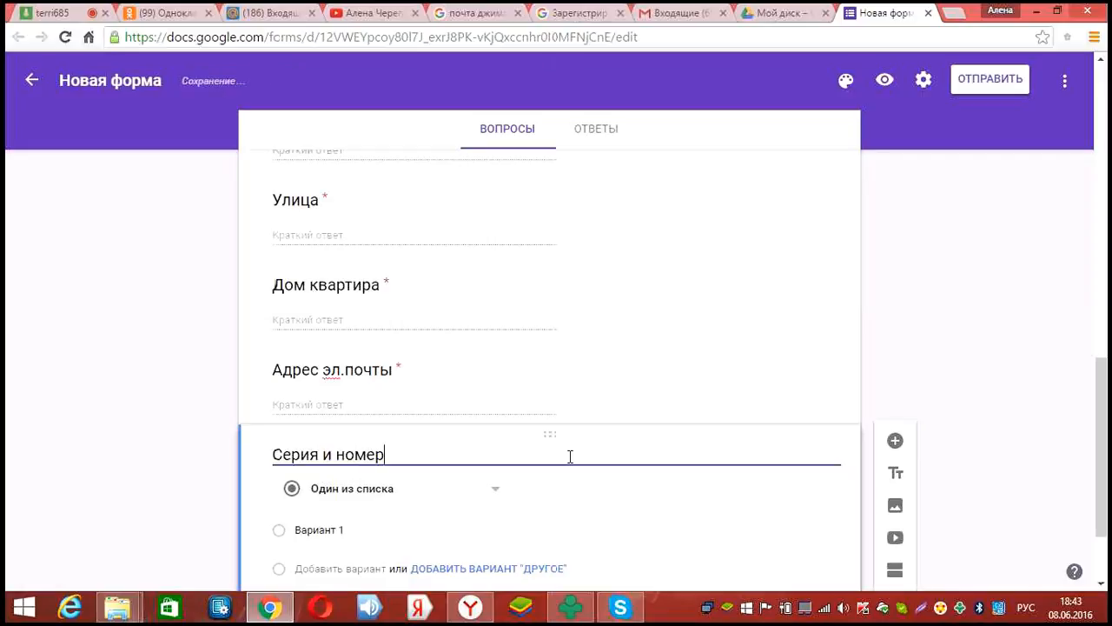
pyautogui.write(' паспорта')
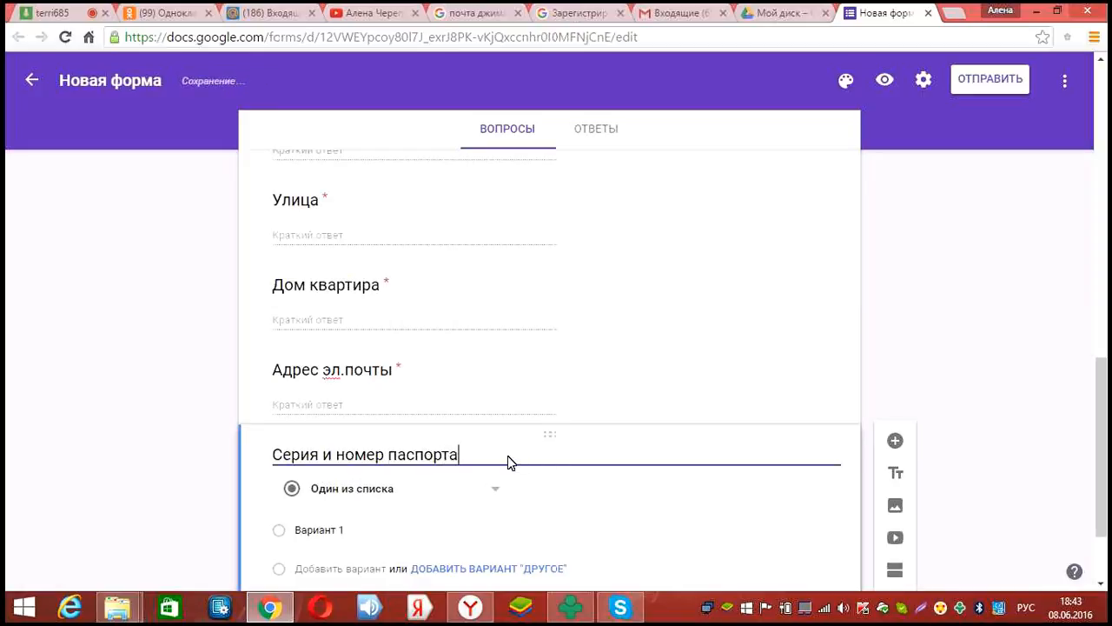
pyautogui.scroll(-2, 411, 307)
pyautogui.click(491, 368)
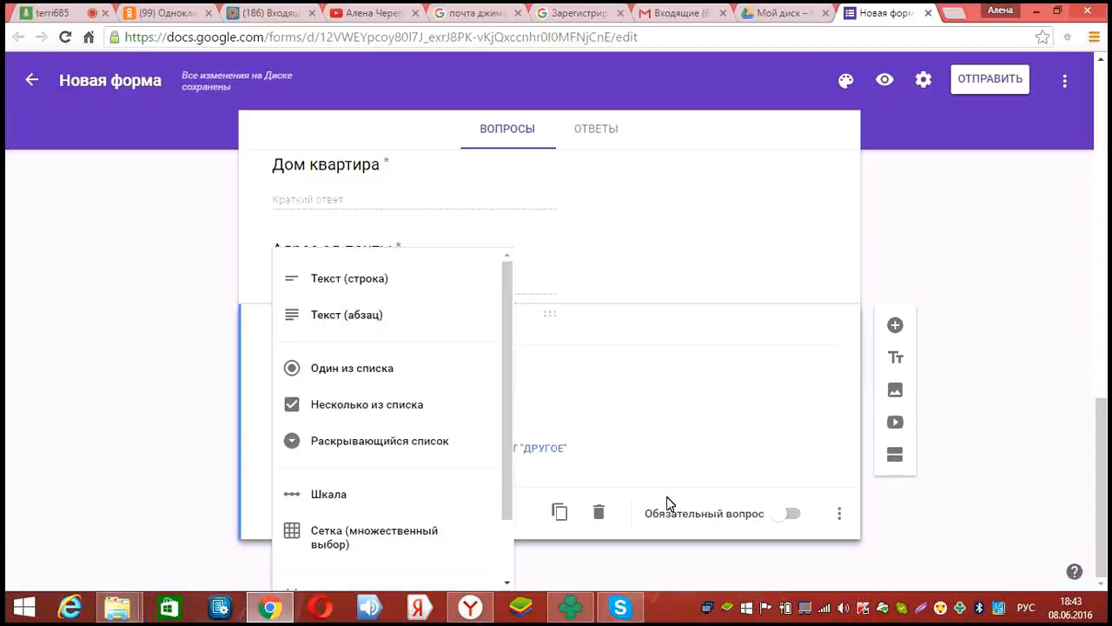
pyautogui.click(782, 521)
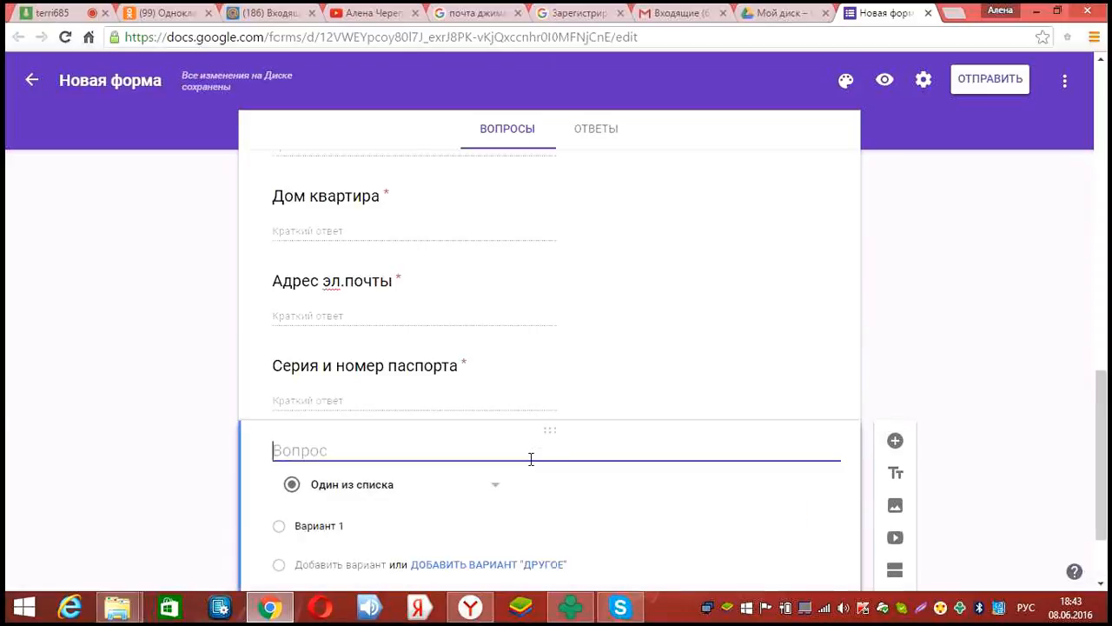
# Make 'Контактный, мобильный телефон' a required short-text (Текст (строка)) question
pyautogui.write('Конт')
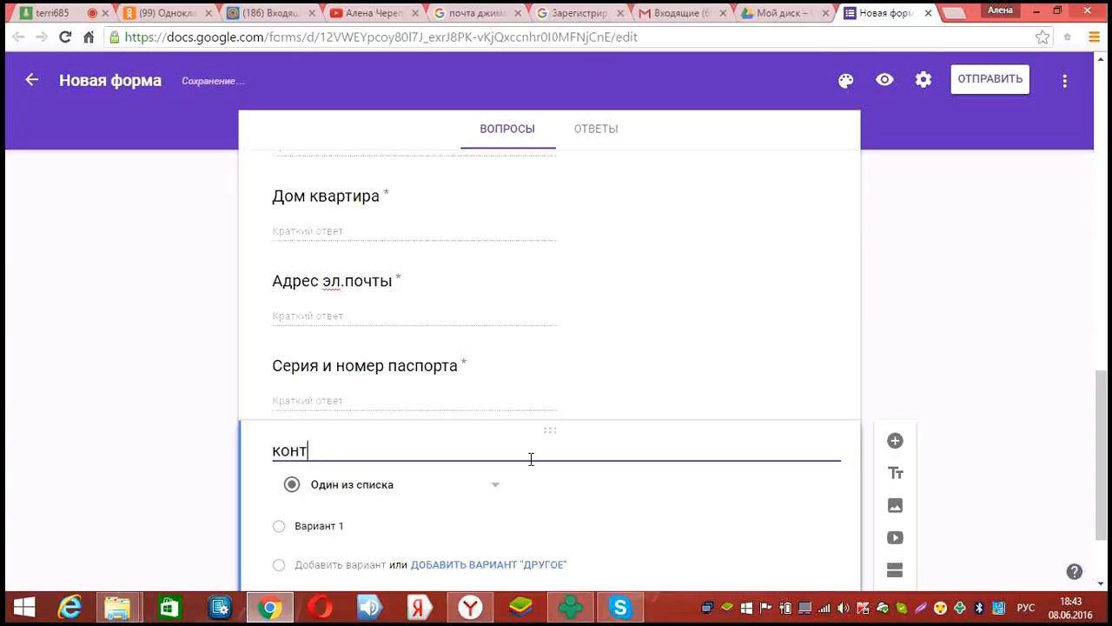
pyautogui.write('актный, ')
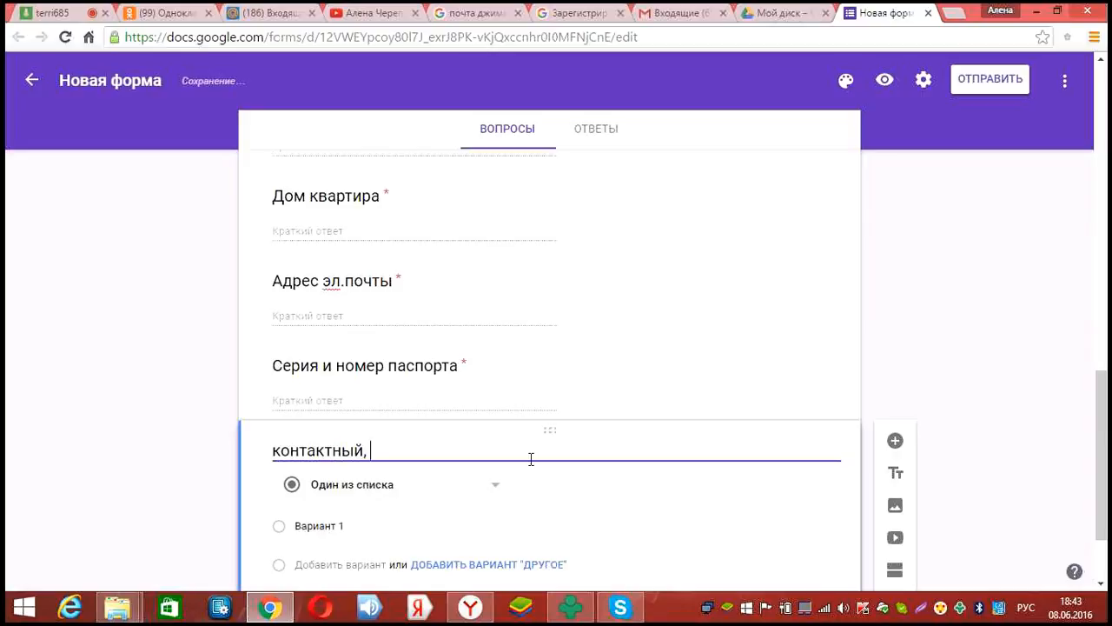
pyautogui.write('мобильный те')
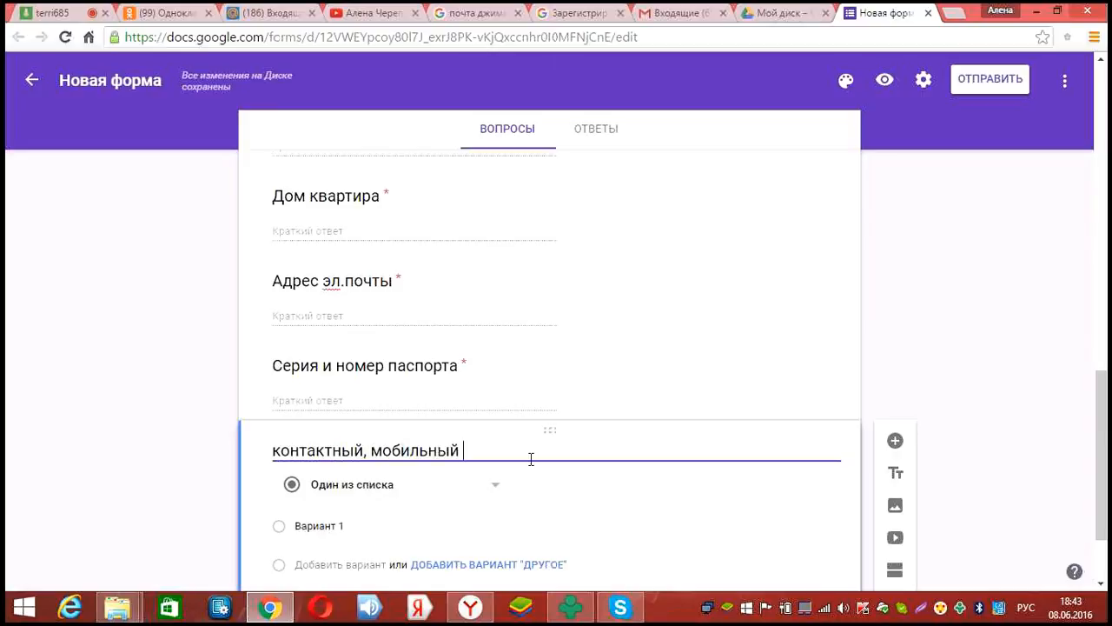
pyautogui.write('лефо')
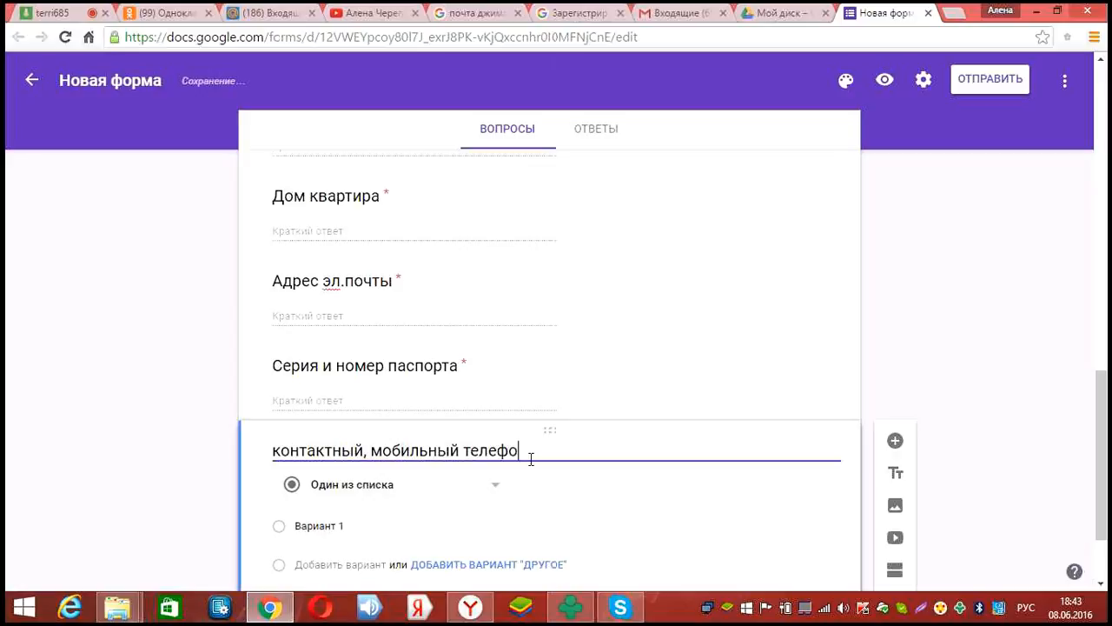
pyautogui.write('н')
pyautogui.scroll(-1, 491, 410)
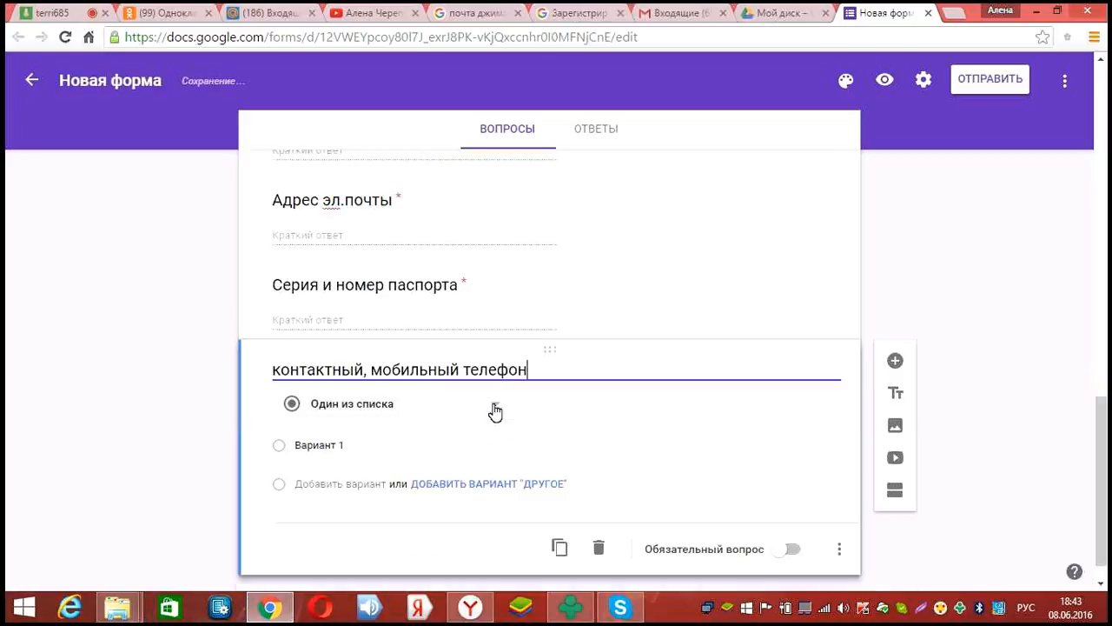
pyautogui.click(495, 411)
pyautogui.click(348, 315)
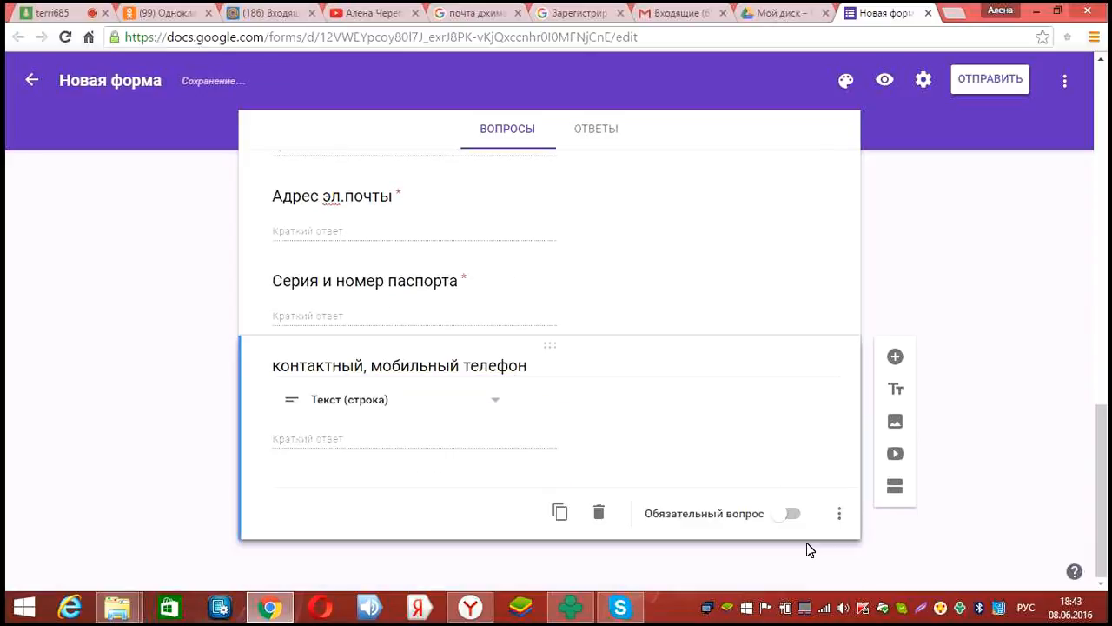
pyautogui.click(789, 514)
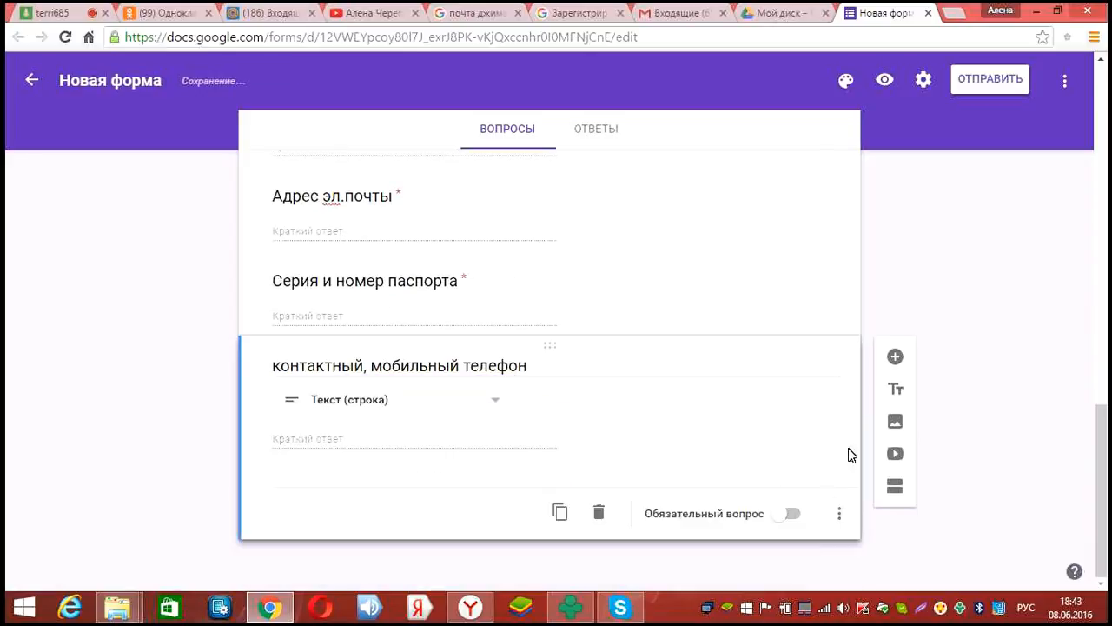
# Add a new question titled 'скайп' below it and set its answer type
pyautogui.click(895, 356)
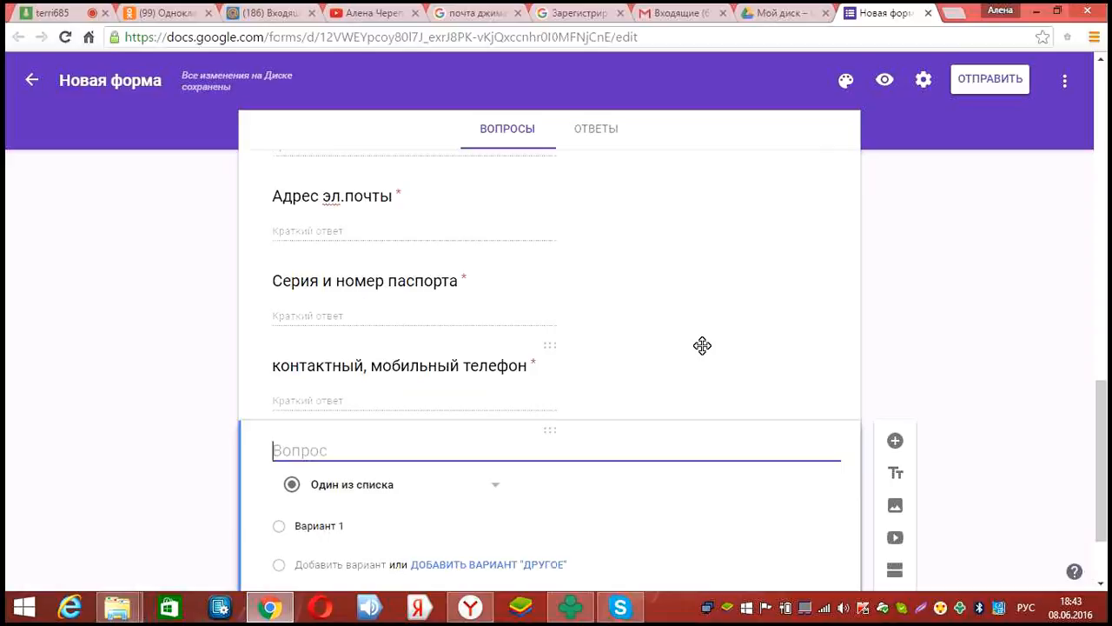
pyautogui.write('скайп')
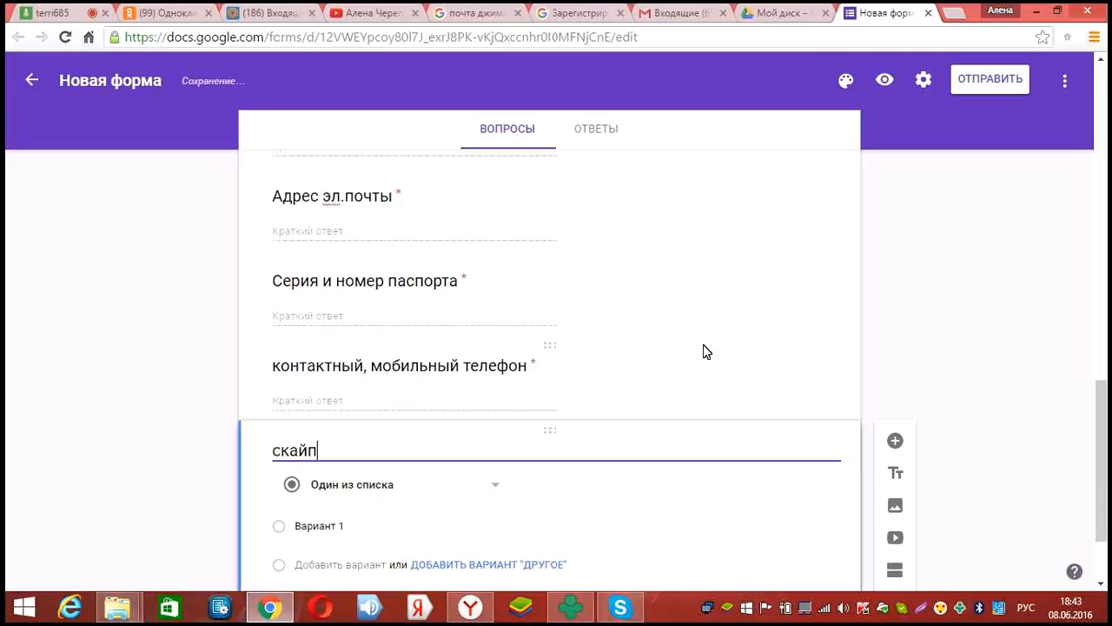
pyautogui.scroll(-2, 596, 358)
pyautogui.click(493, 373)
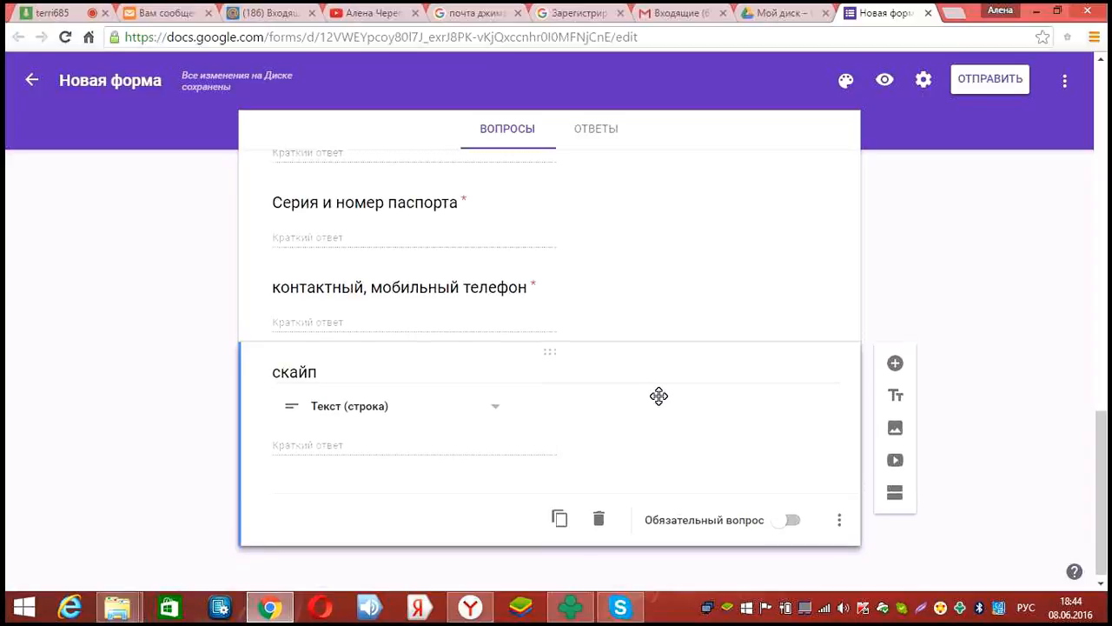
pyautogui.scroll(5, 657, 394)
pyautogui.scroll(5, 658, 398)
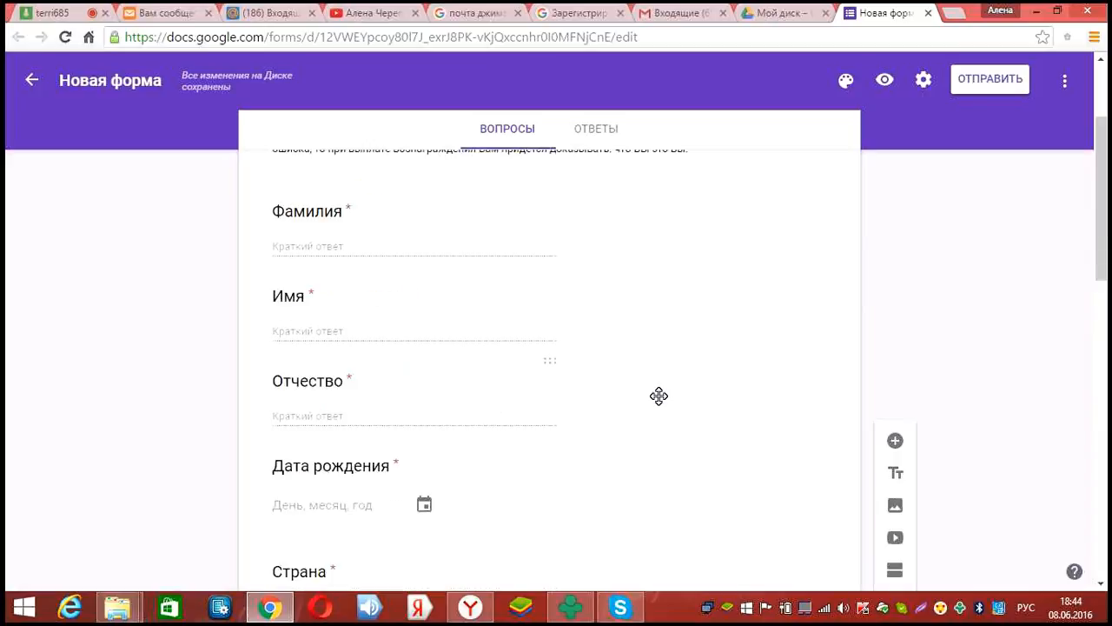
pyautogui.scroll(-4, 659, 400)
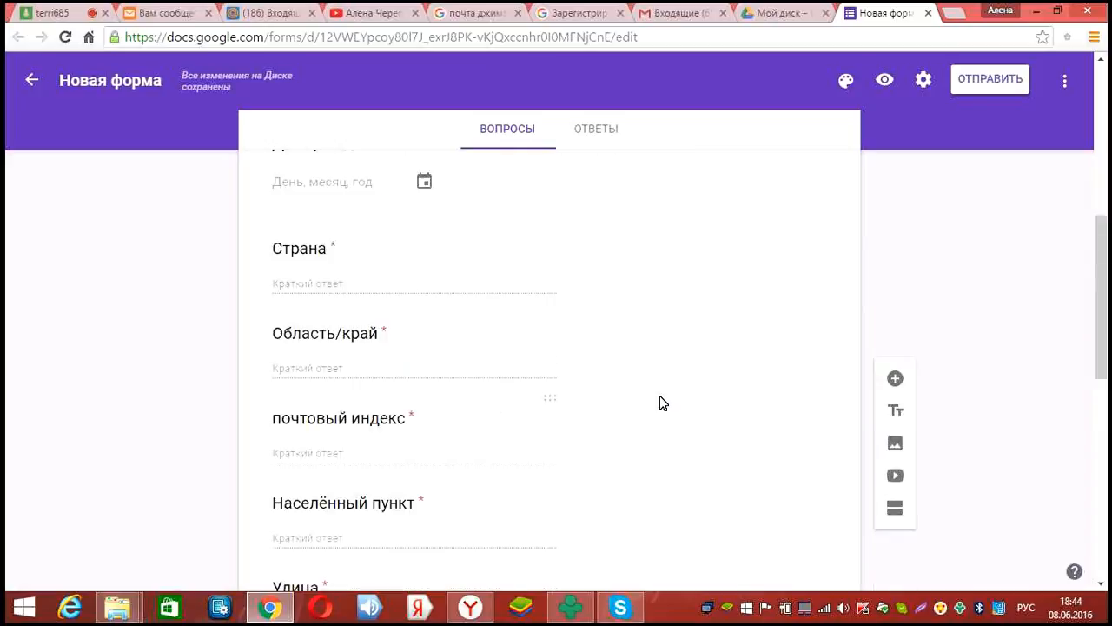
pyautogui.scroll(-4, 659, 396)
pyautogui.scroll(-3, 660, 403)
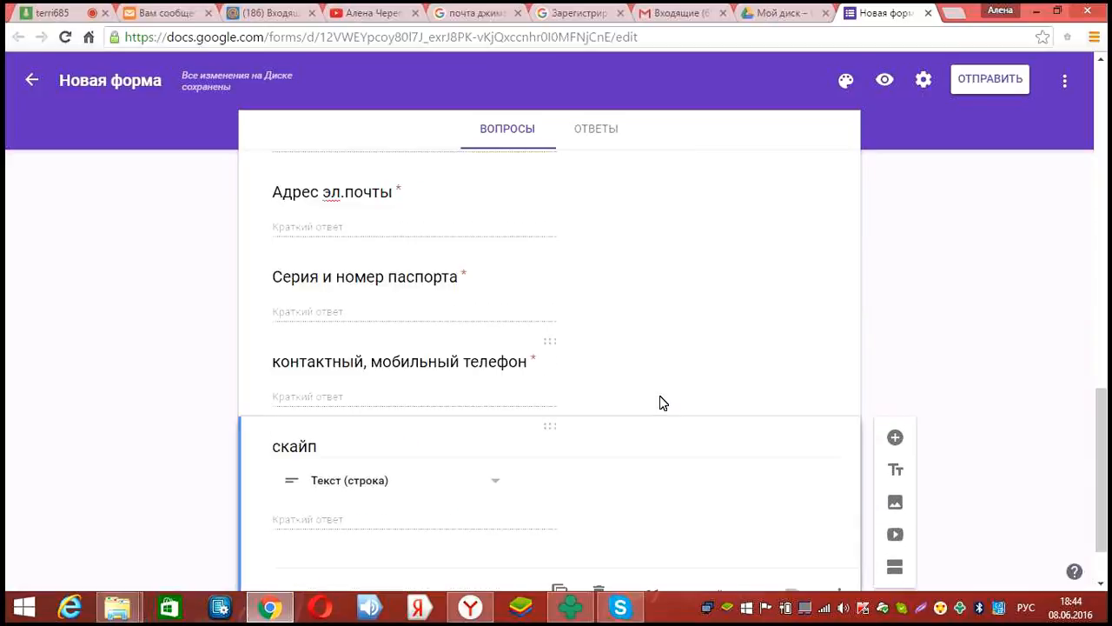
pyautogui.scroll(-1, 660, 402)
pyautogui.scroll(8, 660, 402)
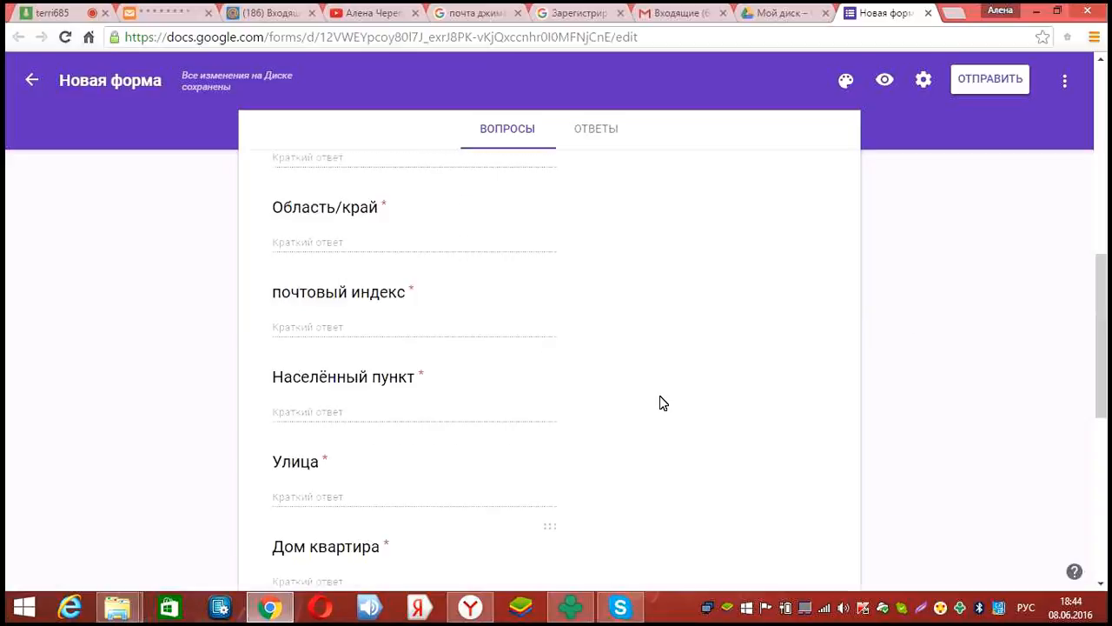
pyautogui.scroll(6, 660, 402)
pyautogui.scroll(-1, 657, 398)
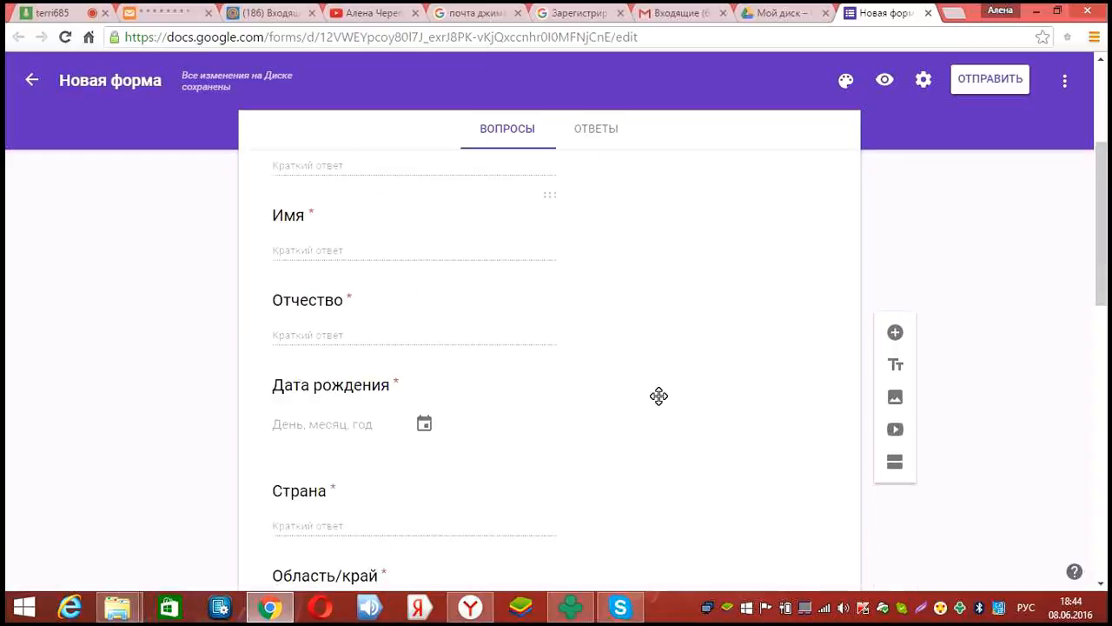
pyautogui.scroll(-3, 658, 396)
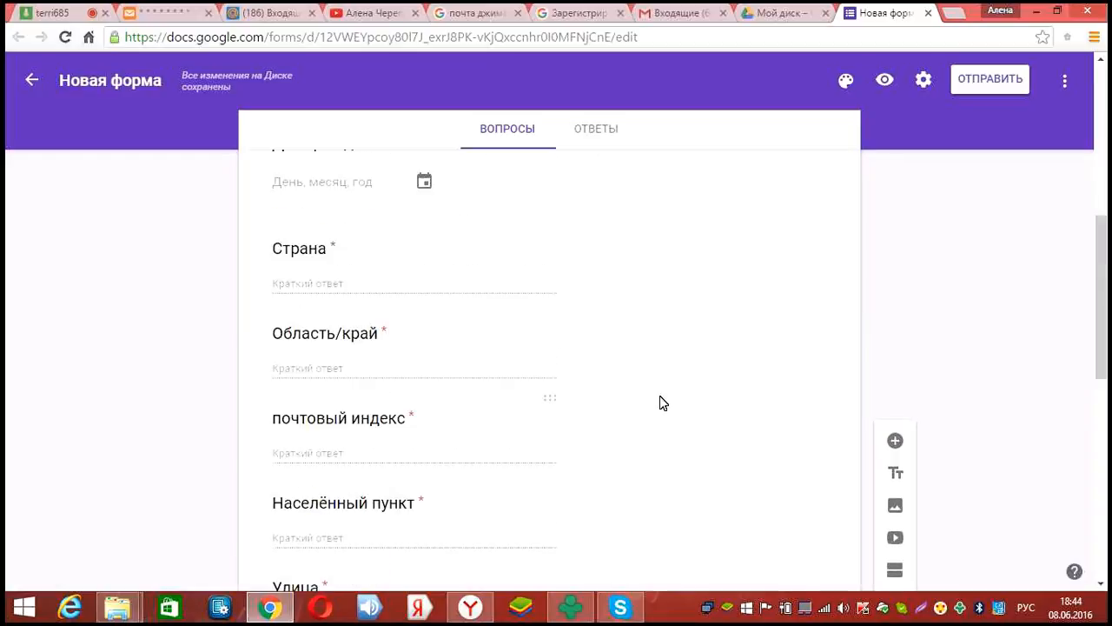
pyautogui.scroll(-3, 659, 395)
pyautogui.scroll(-3, 659, 396)
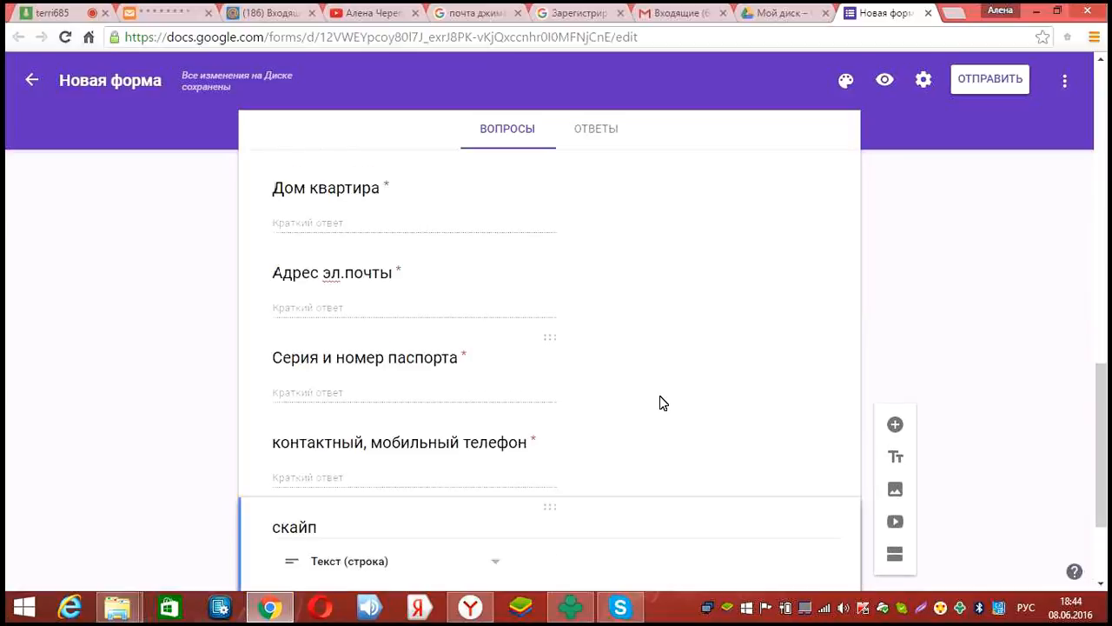
pyautogui.scroll(-2, 660, 397)
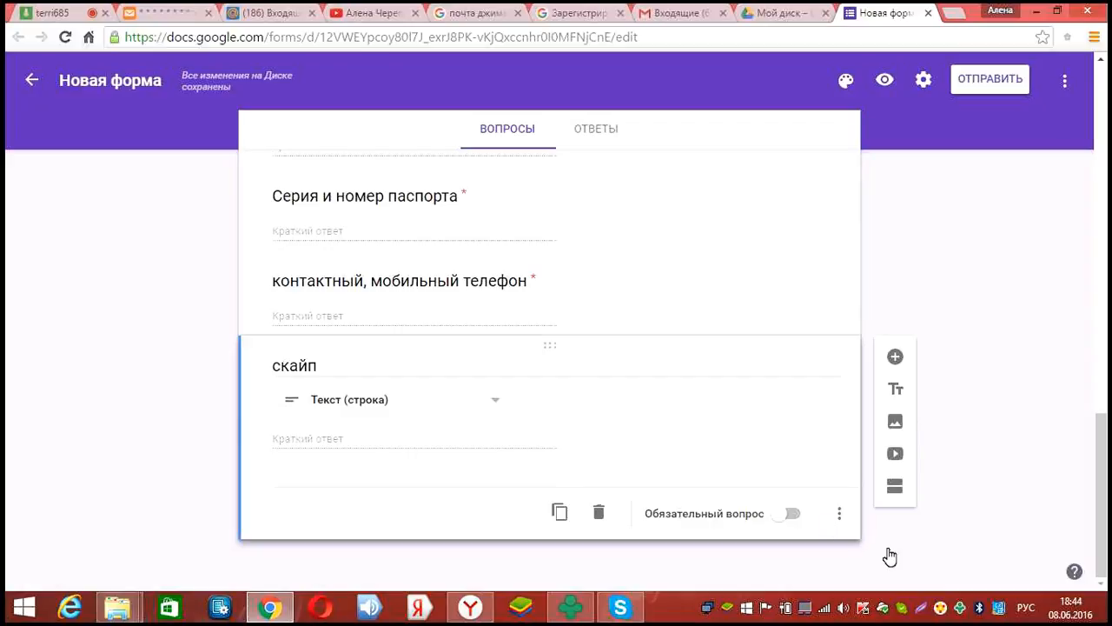
# Describe the скайп question as 'для быстрой и бесплатной связи. Обучение проходит в скайп.' and preview the form
pyautogui.click(839, 514)
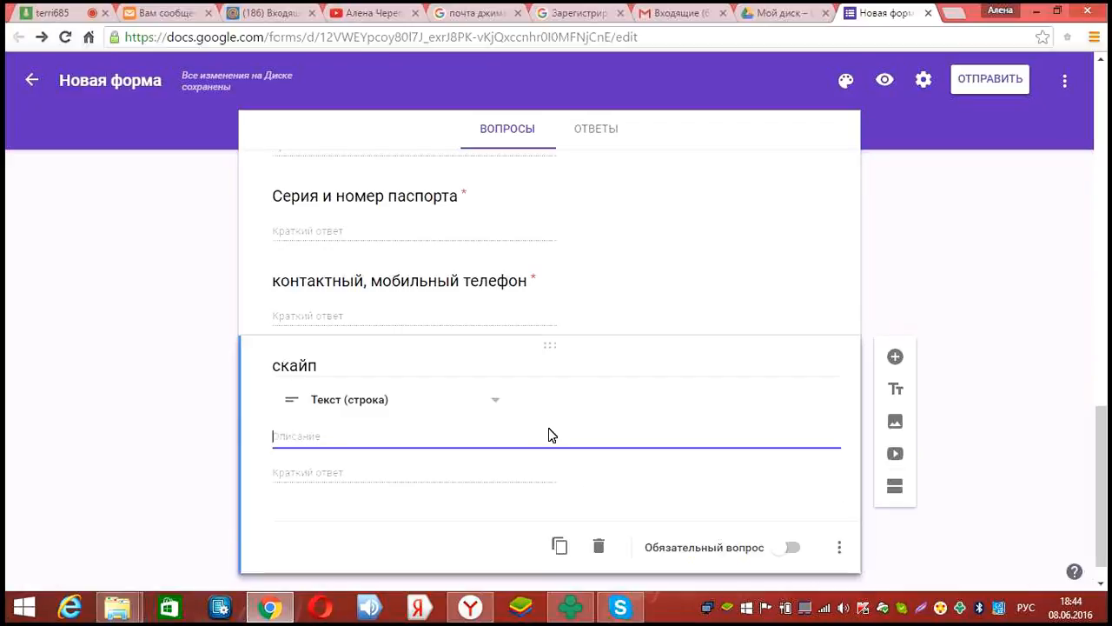
pyautogui.write('для')
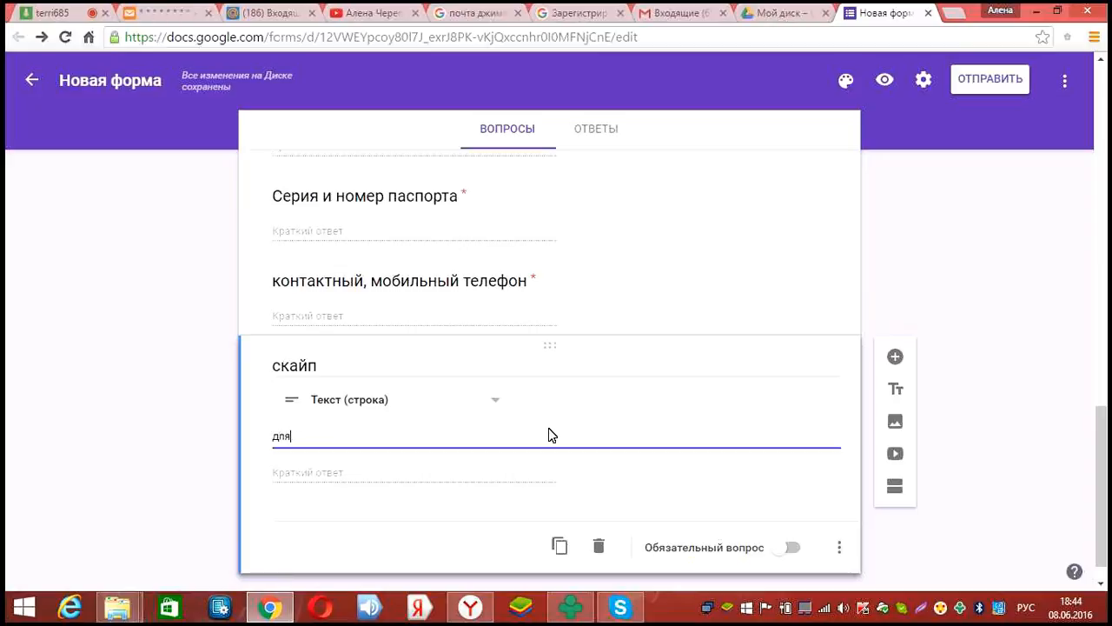
pyautogui.write(' быс')
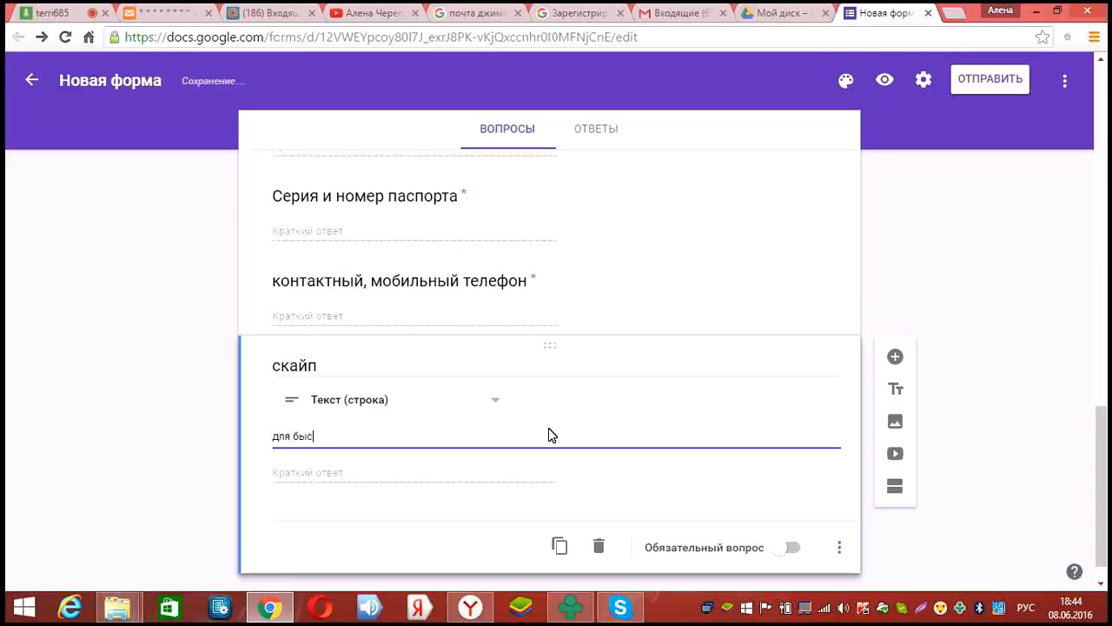
pyautogui.write('трой и у')
pyautogui.press('BackSpace')
pyautogui.write('бесплатной')
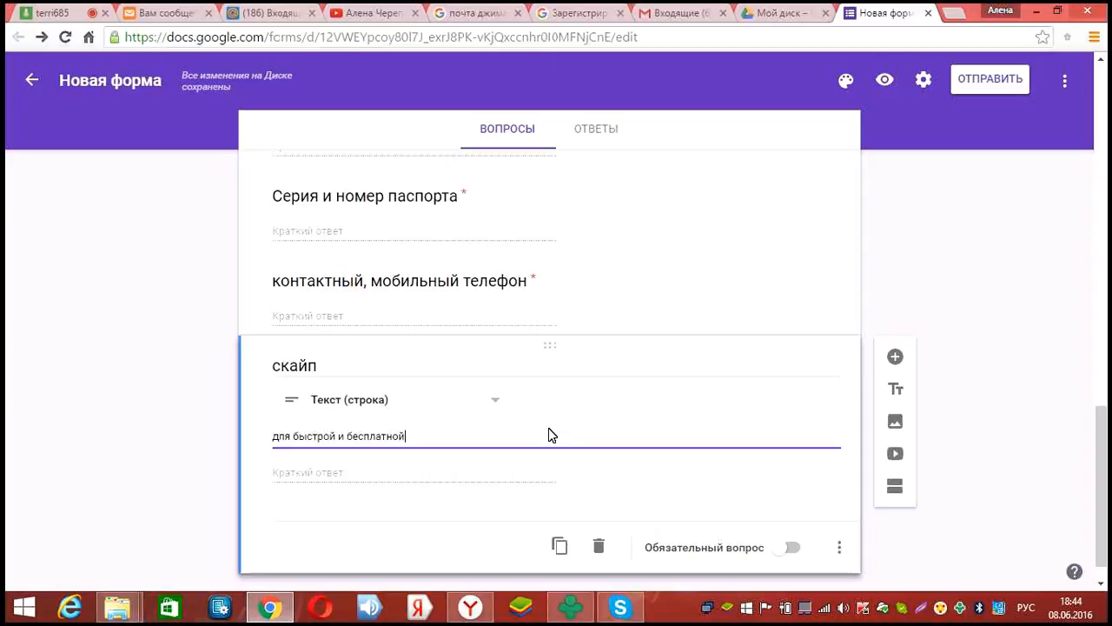
pyautogui.write(' с')
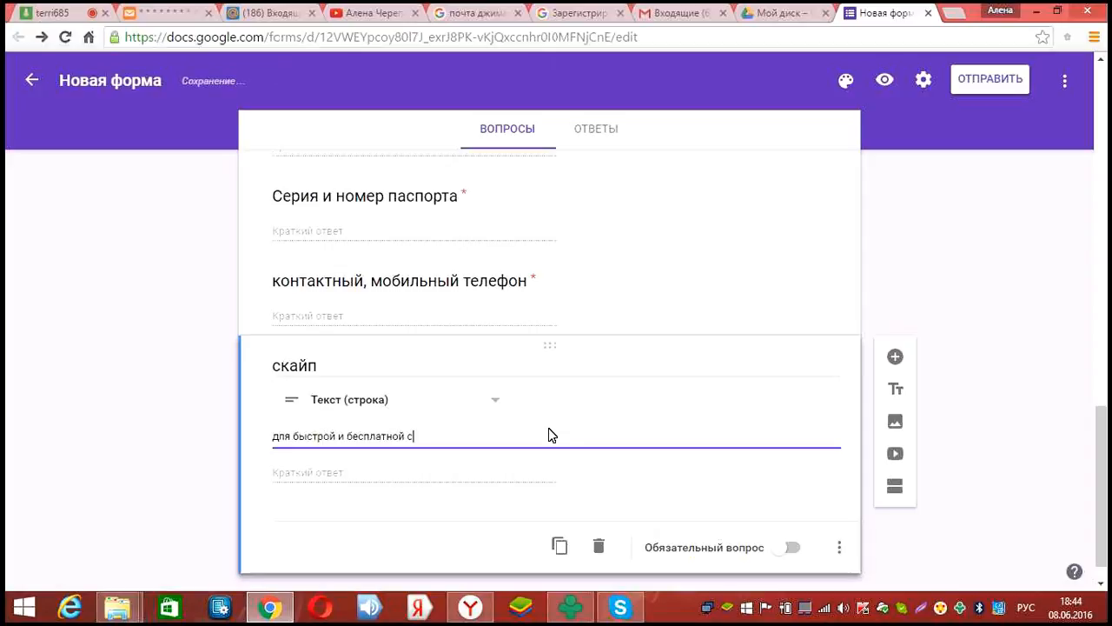
pyautogui.write('вязи. Обучени')
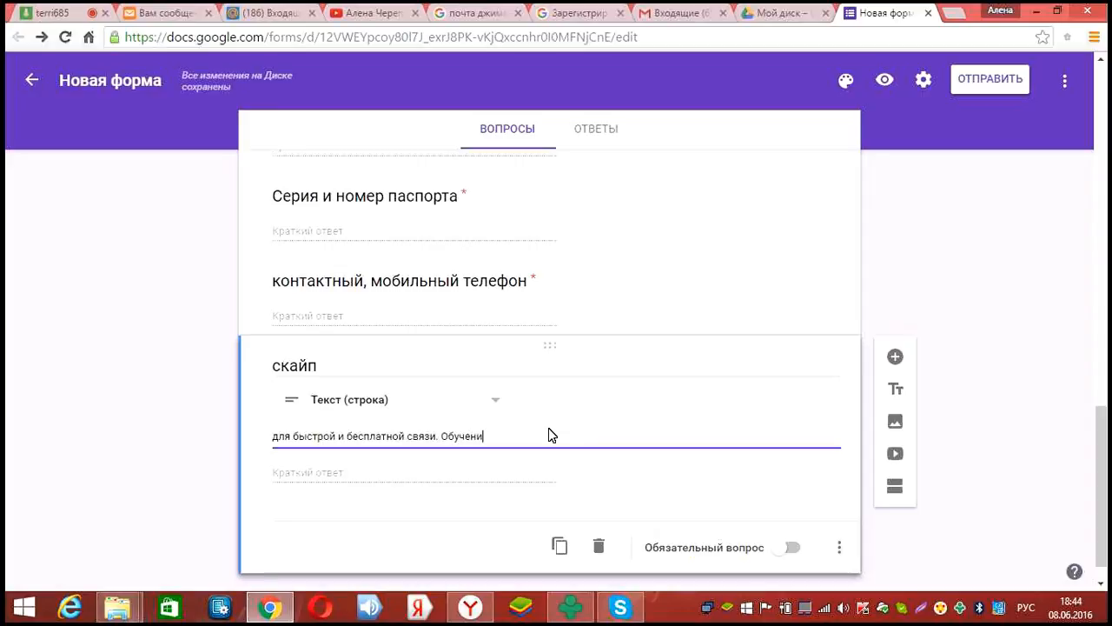
pyautogui.write('е проходит в')
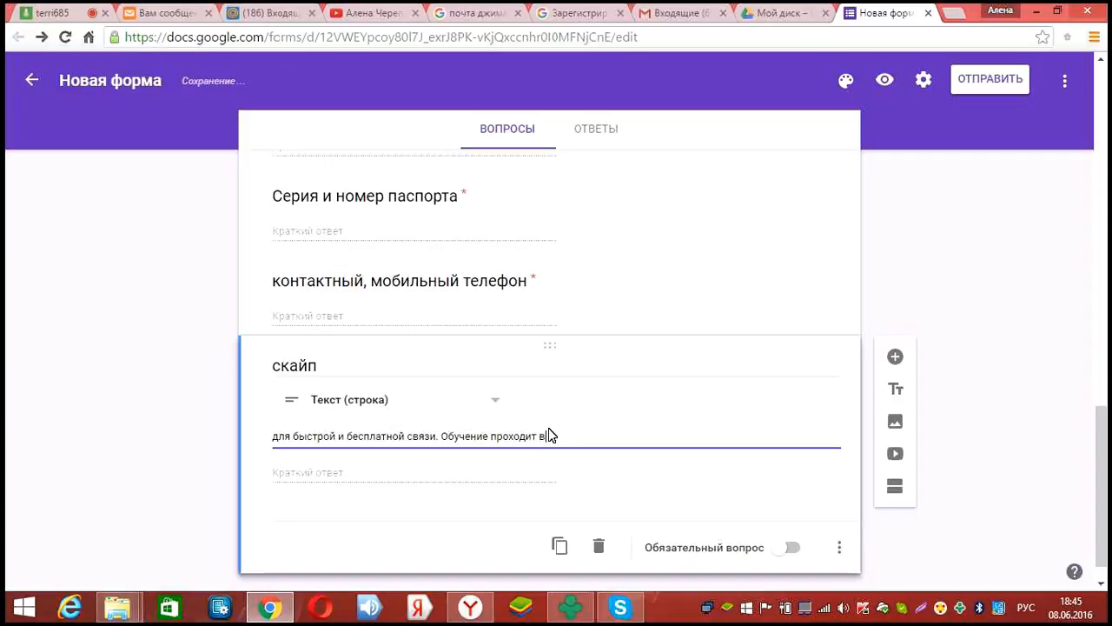
pyautogui.write(' скайп')
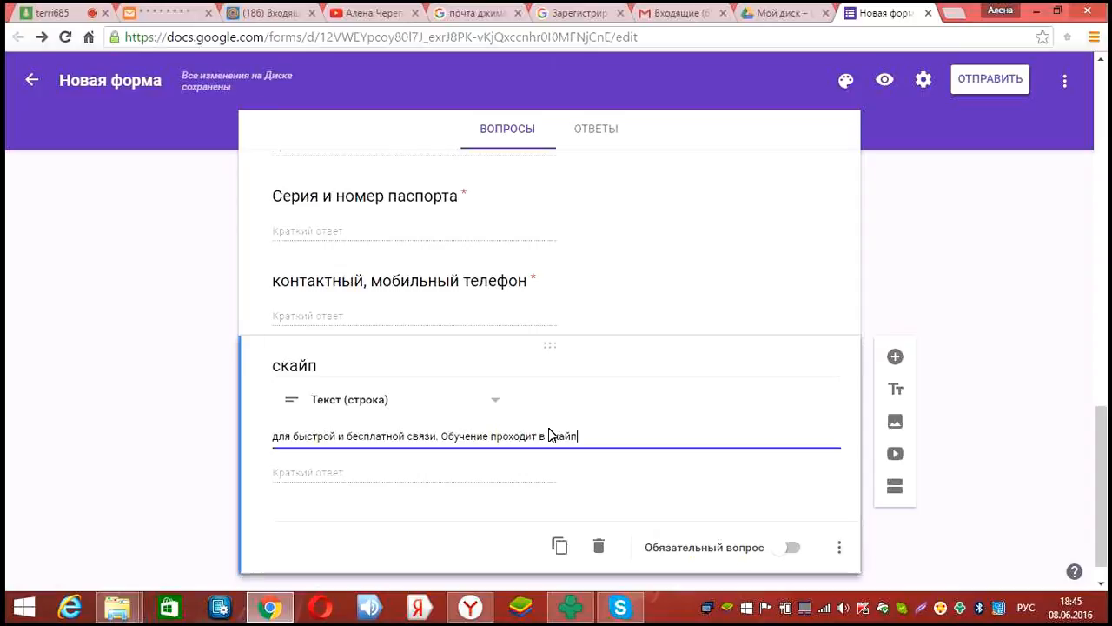
pyautogui.write('.')
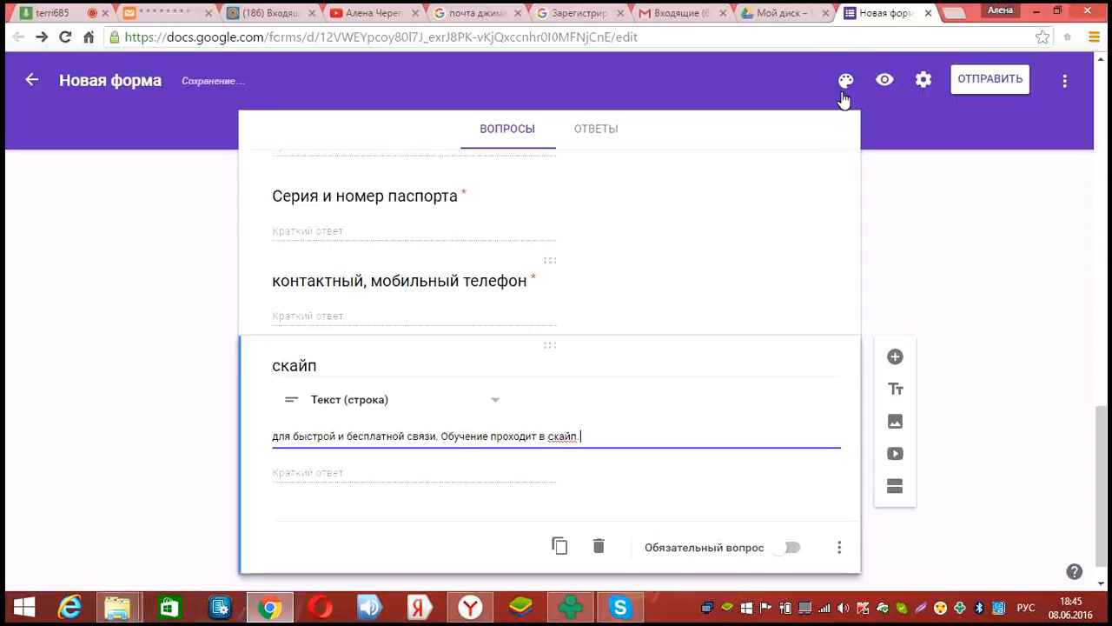
pyautogui.click(886, 80)
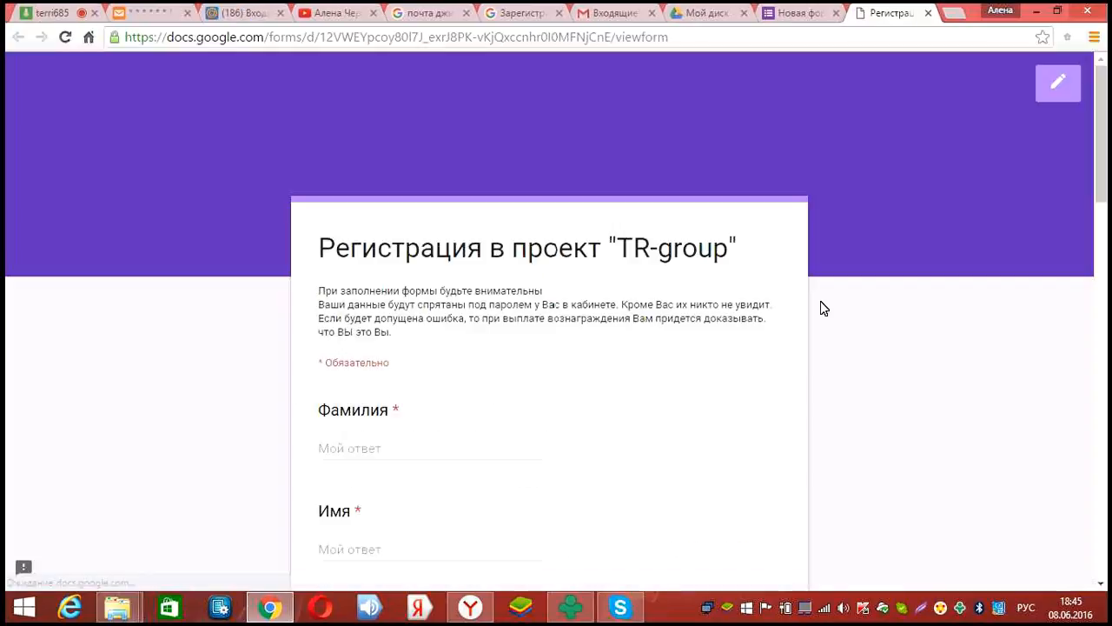
# Scroll through the registration questions in the respondent preview, then return to the 'Новая форма' editor
pyautogui.scroll(-4, 821, 302)
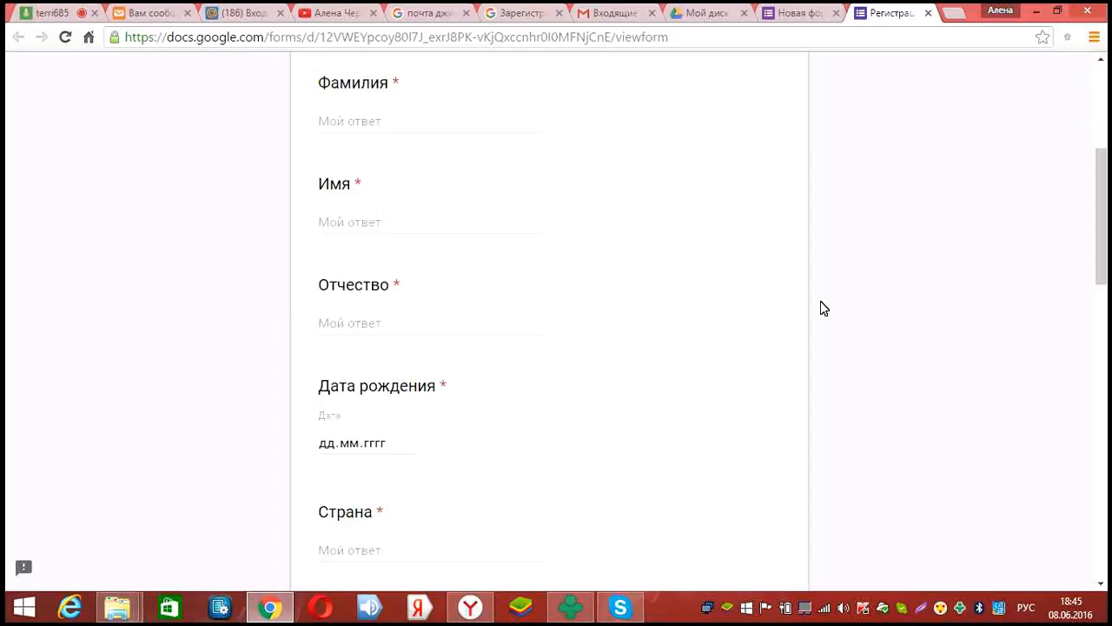
pyautogui.scroll(-5, 820, 302)
pyautogui.scroll(4, 824, 308)
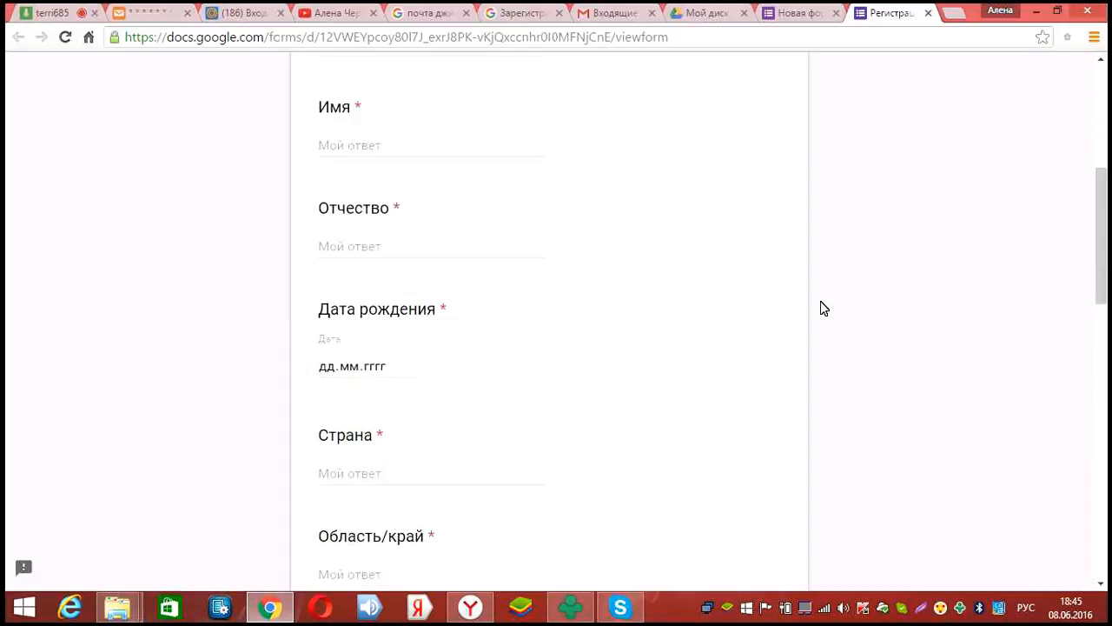
pyautogui.scroll(-7, 824, 308)
pyautogui.scroll(-4, 822, 308)
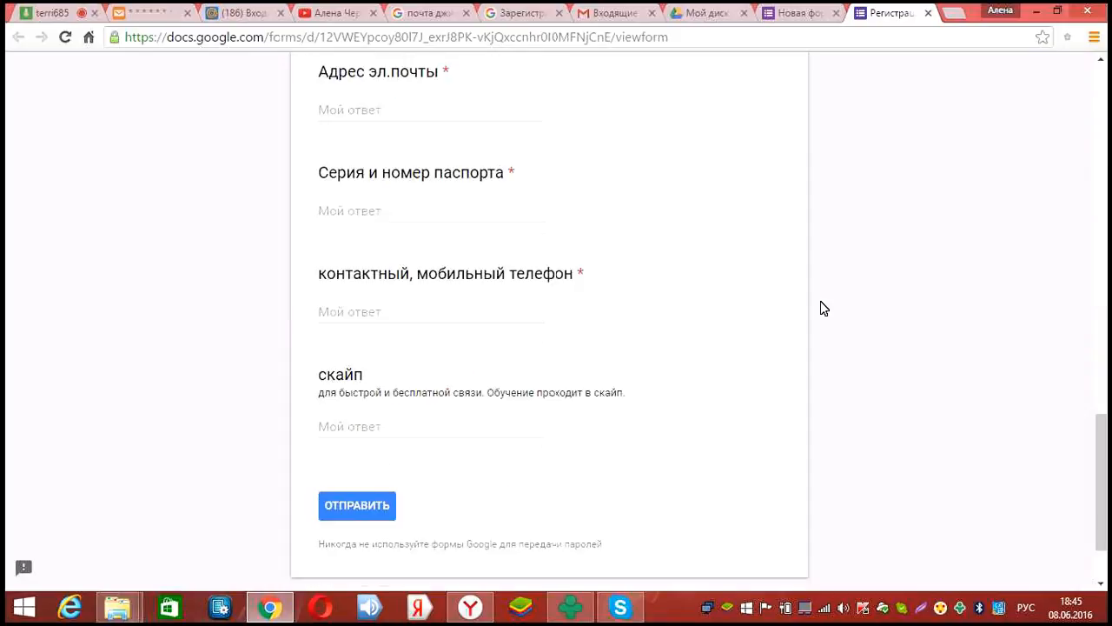
pyautogui.scroll(4, 799, 166)
pyautogui.scroll(6, 734, 130)
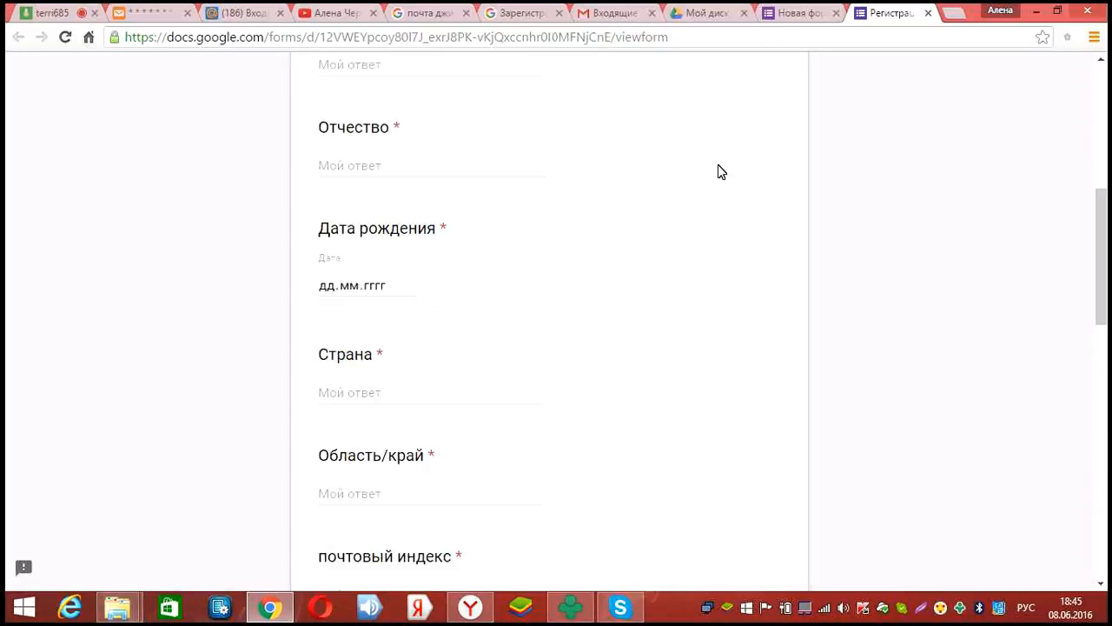
pyautogui.click(795, 13)
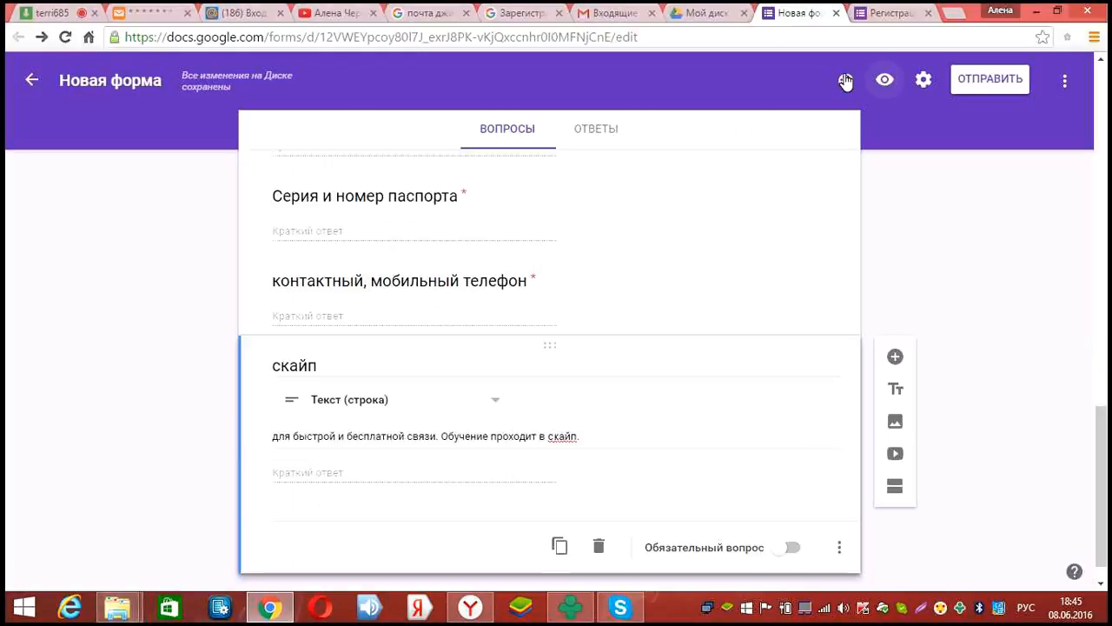
# Change the form's theme colour from purple to orange-red
pyautogui.click(847, 81)
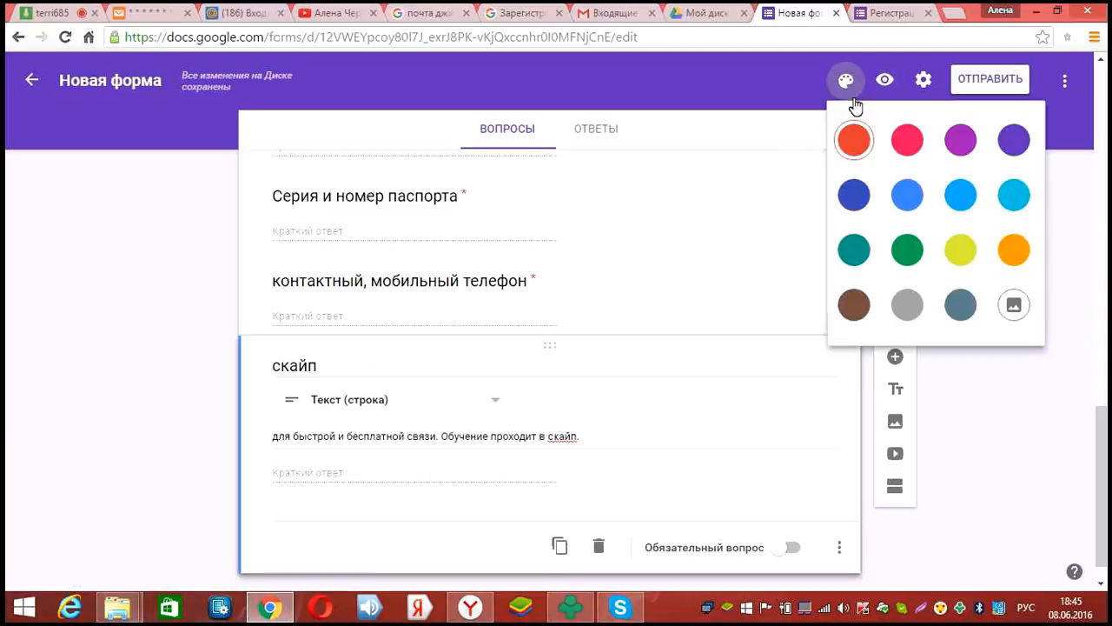
pyautogui.click(846, 81)
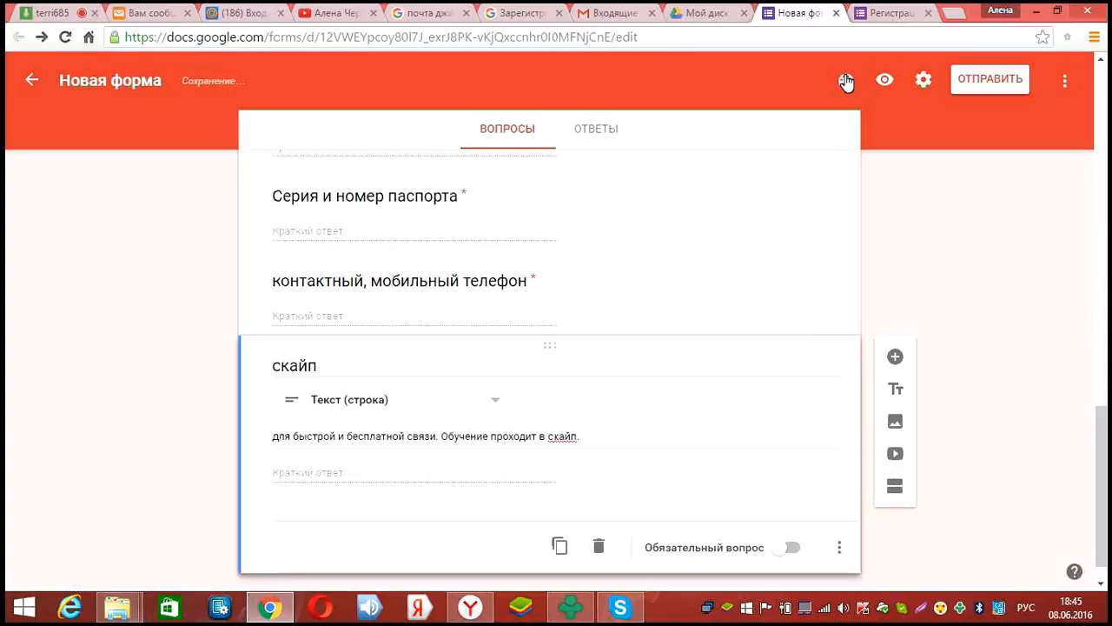
pyautogui.click(846, 82)
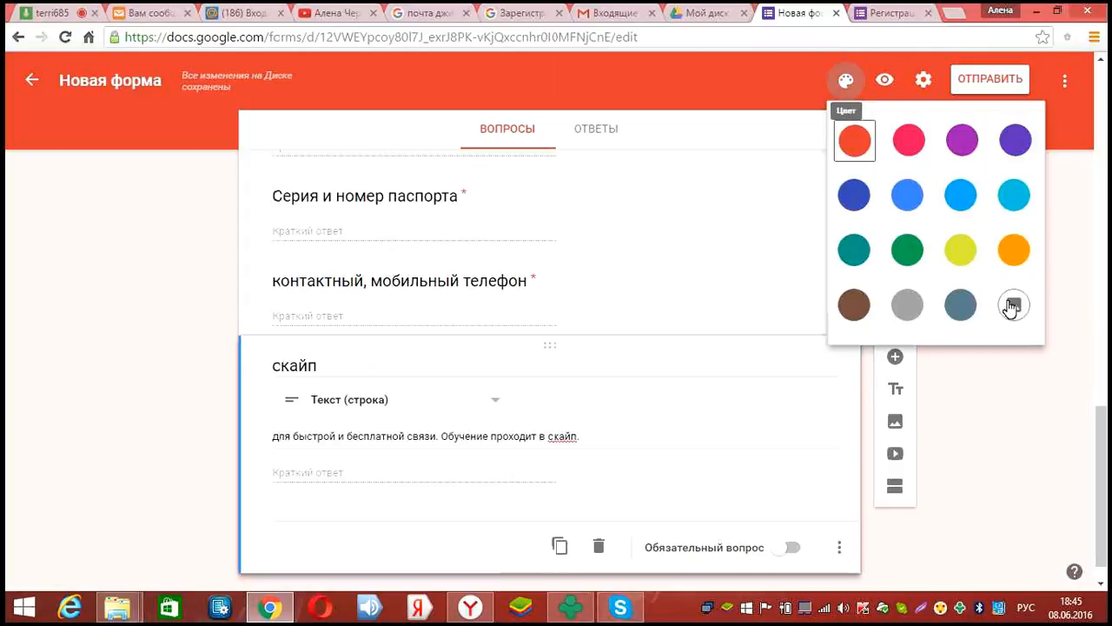
# Apply a space-themed header image from the Выбрать тему gallery
pyautogui.click(1013, 305)
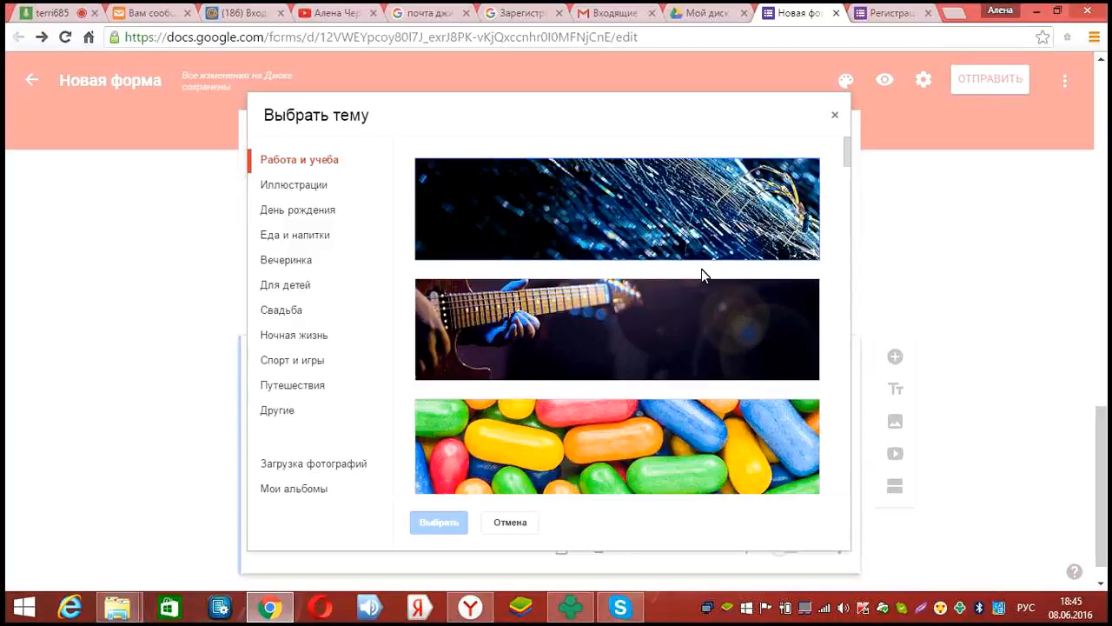
pyautogui.scroll(-5, 701, 270)
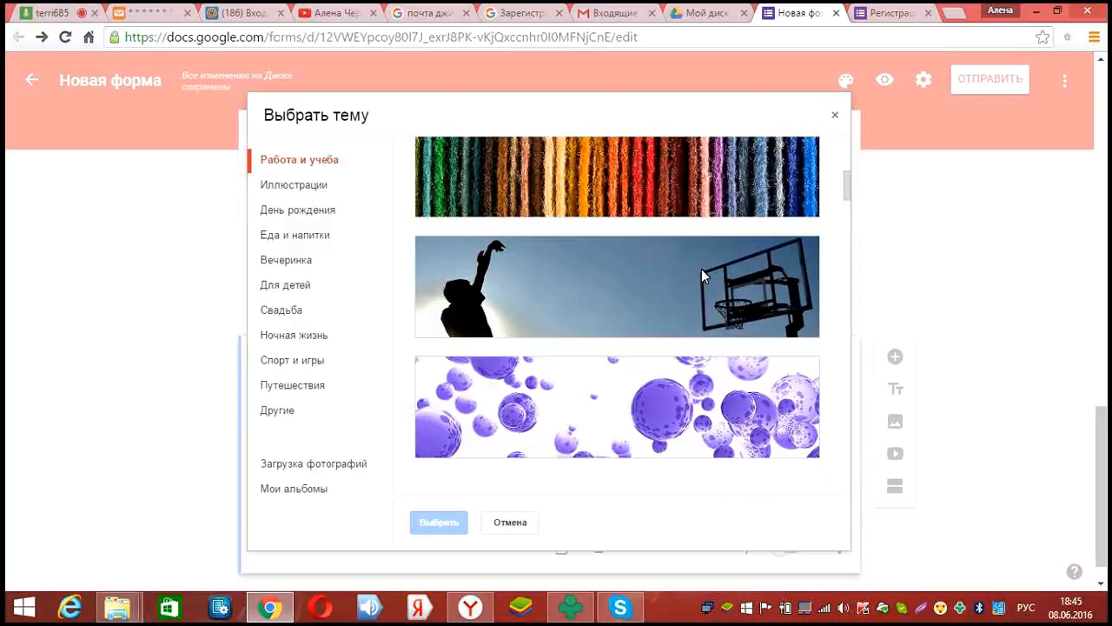
pyautogui.scroll(-3, 700, 270)
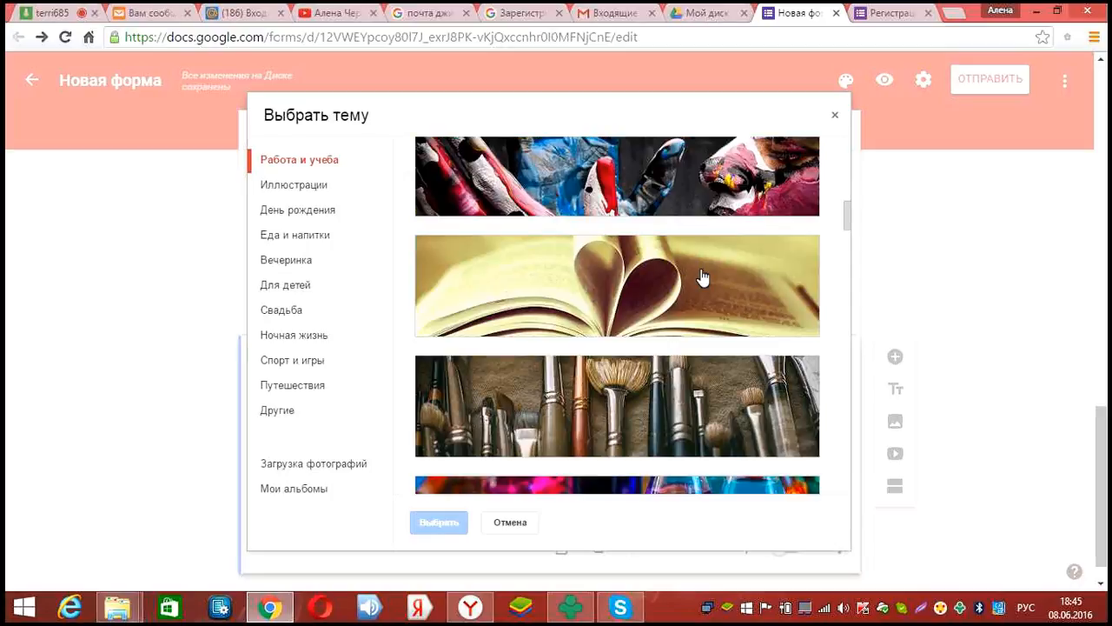
pyautogui.scroll(-4, 697, 300)
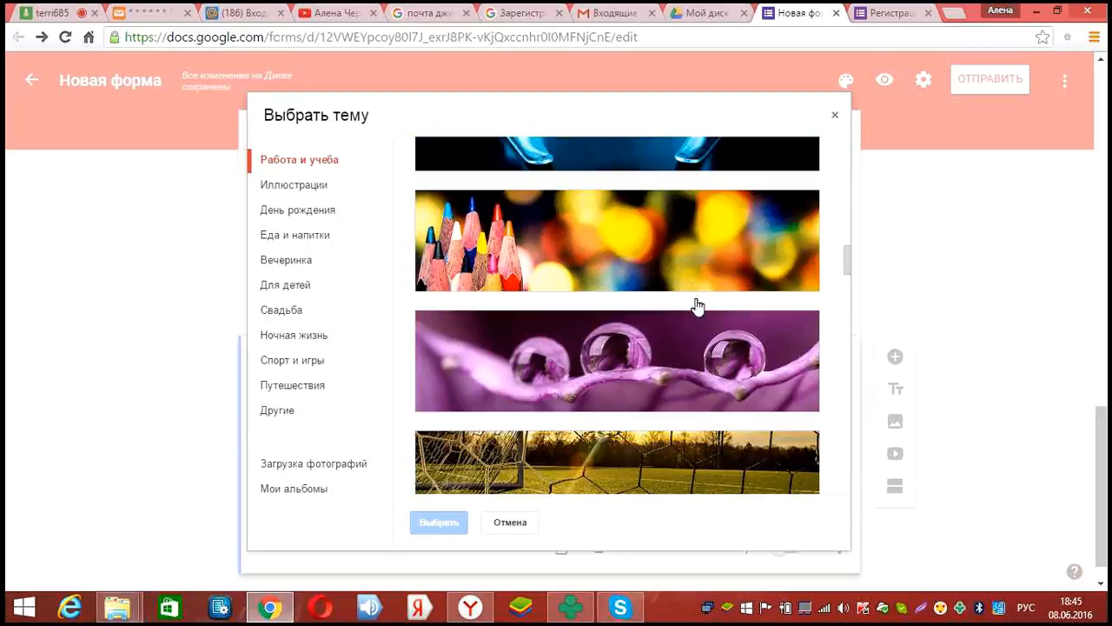
pyautogui.scroll(-1, 686, 332)
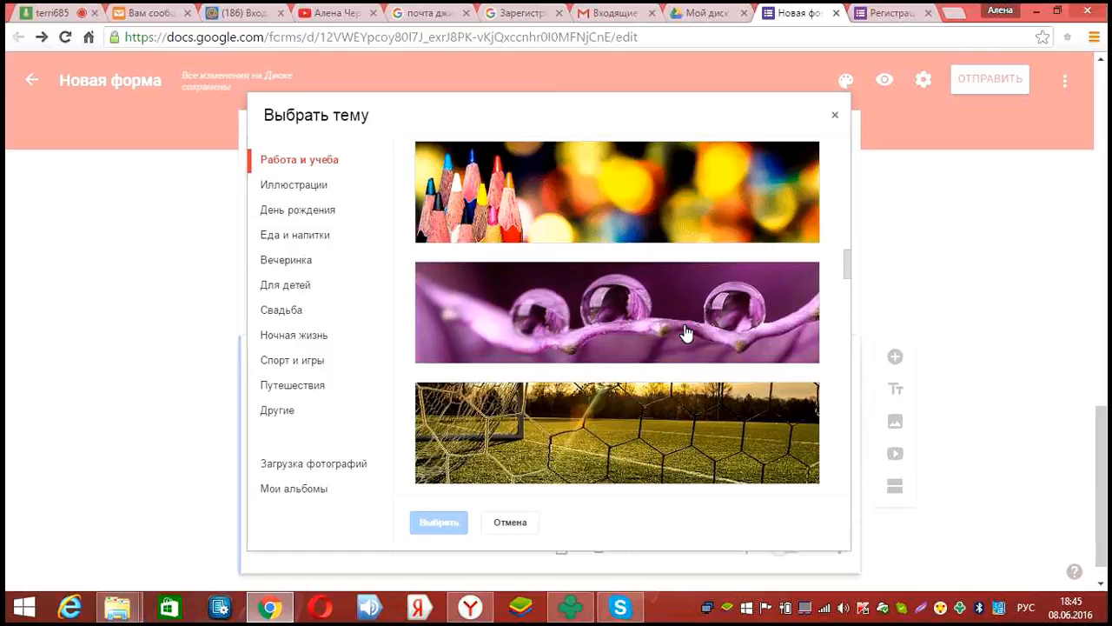
pyautogui.scroll(-5, 699, 332)
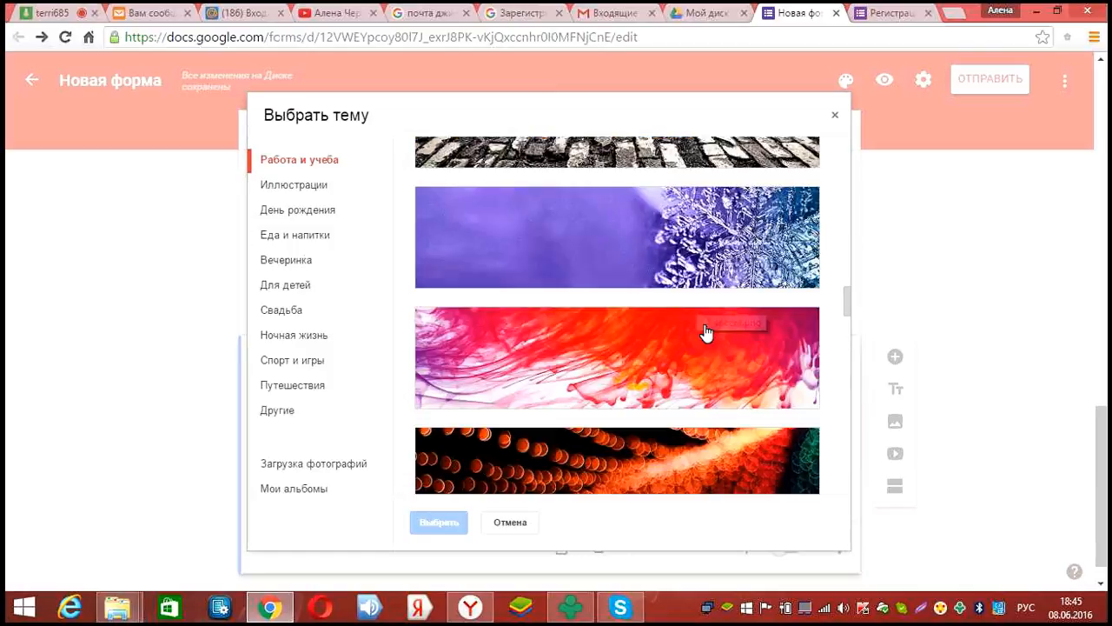
pyautogui.scroll(-3, 691, 352)
pyautogui.scroll(-4, 687, 339)
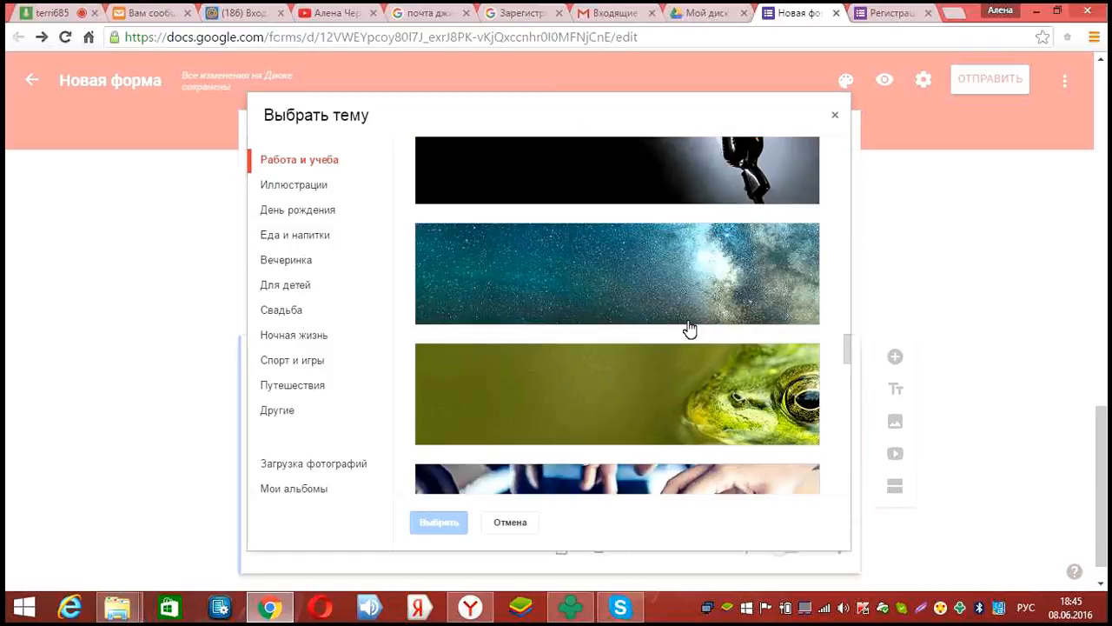
pyautogui.scroll(-4, 652, 387)
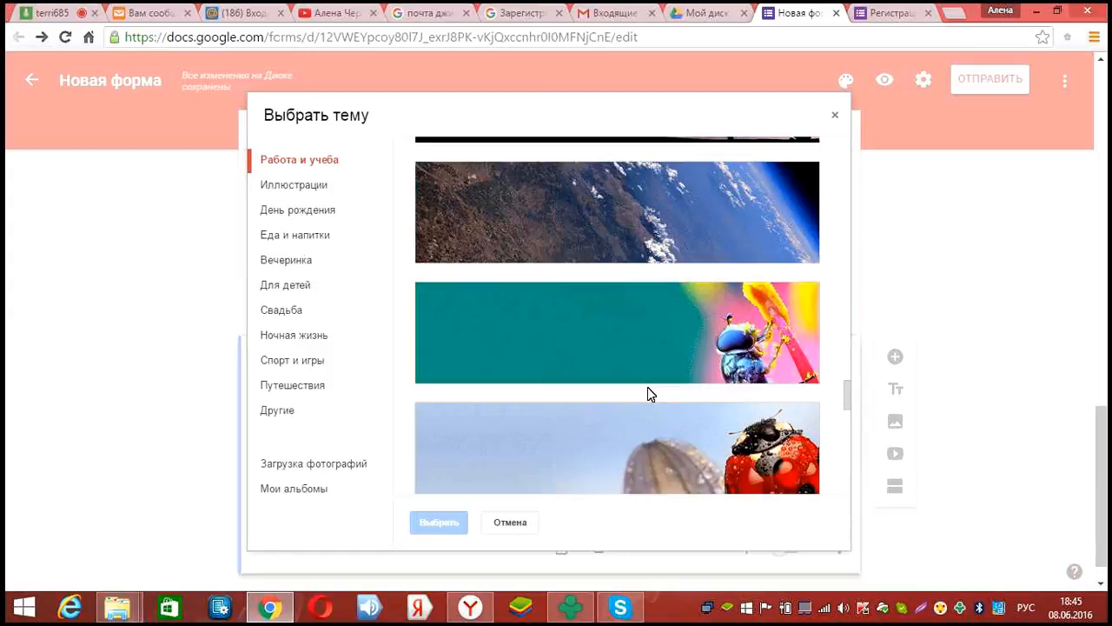
pyautogui.click(648, 387)
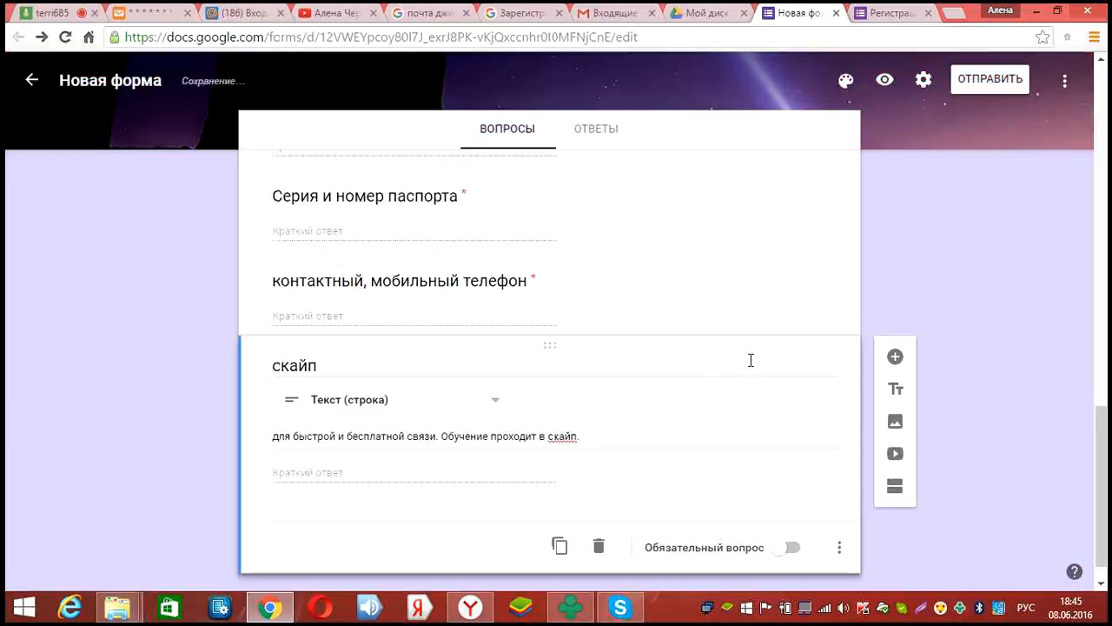
pyautogui.scroll(1, 754, 364)
pyautogui.scroll(10, 745, 356)
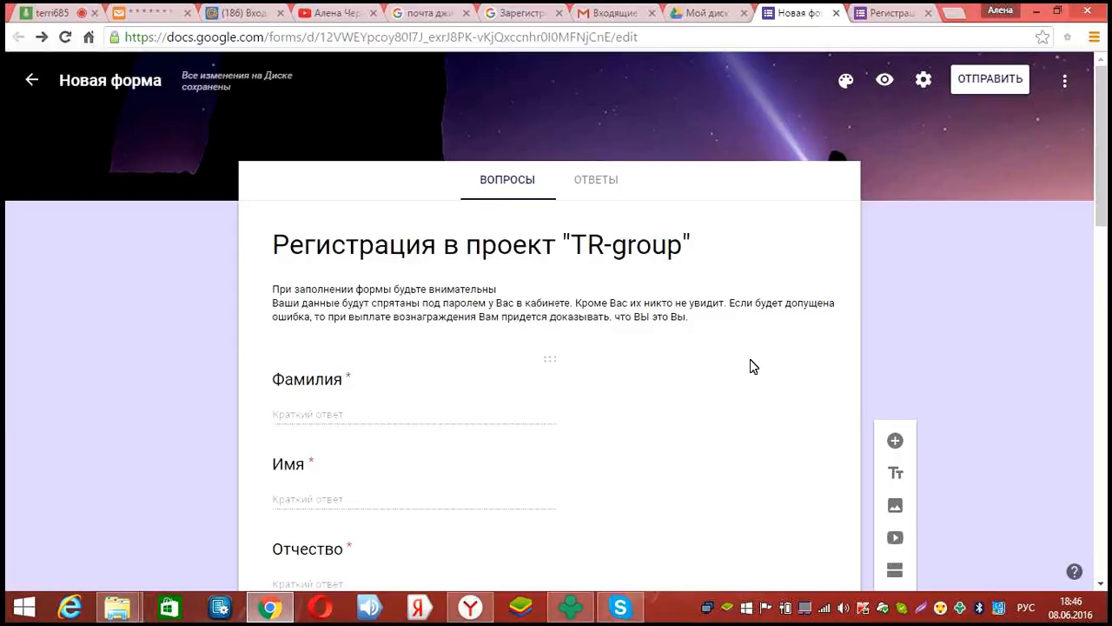
pyautogui.scroll(-10, 751, 361)
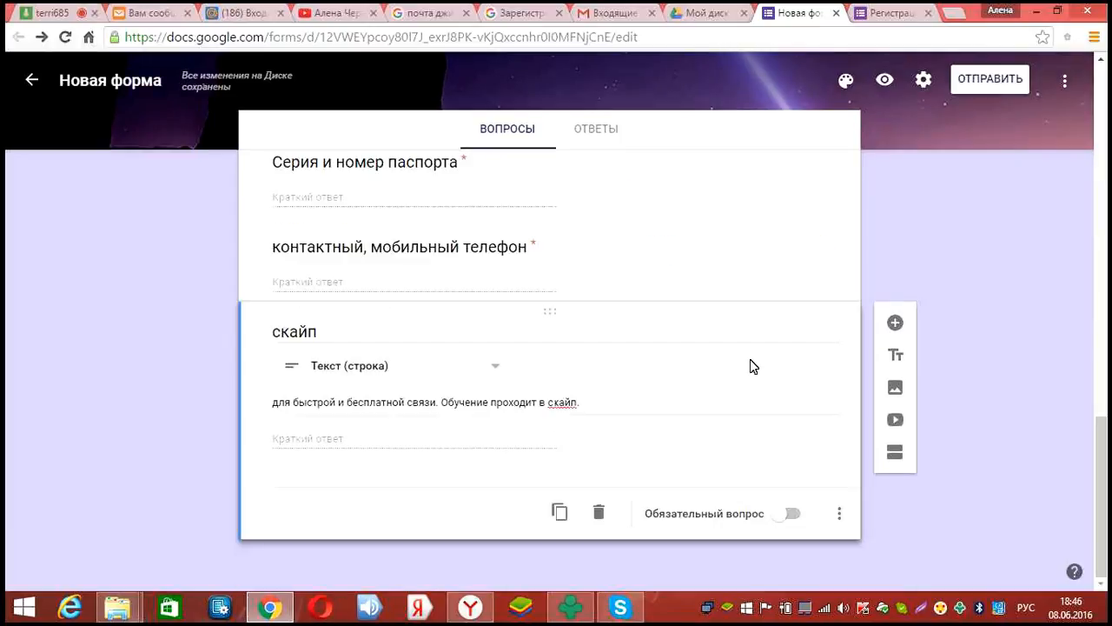
pyautogui.scroll(3, 749, 361)
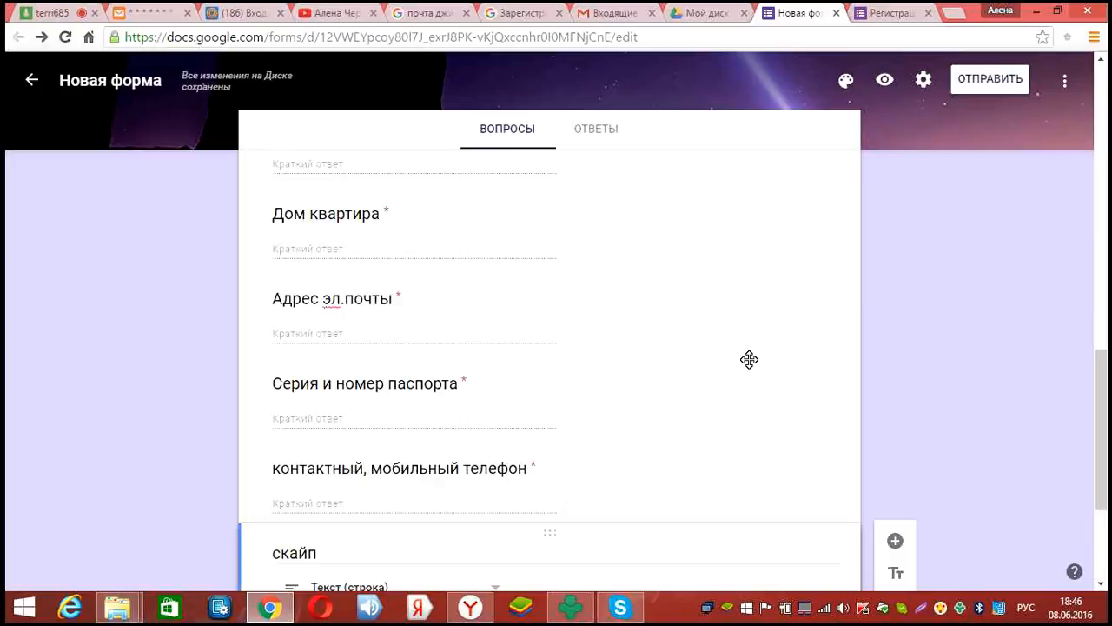
pyautogui.scroll(7, 863, 153)
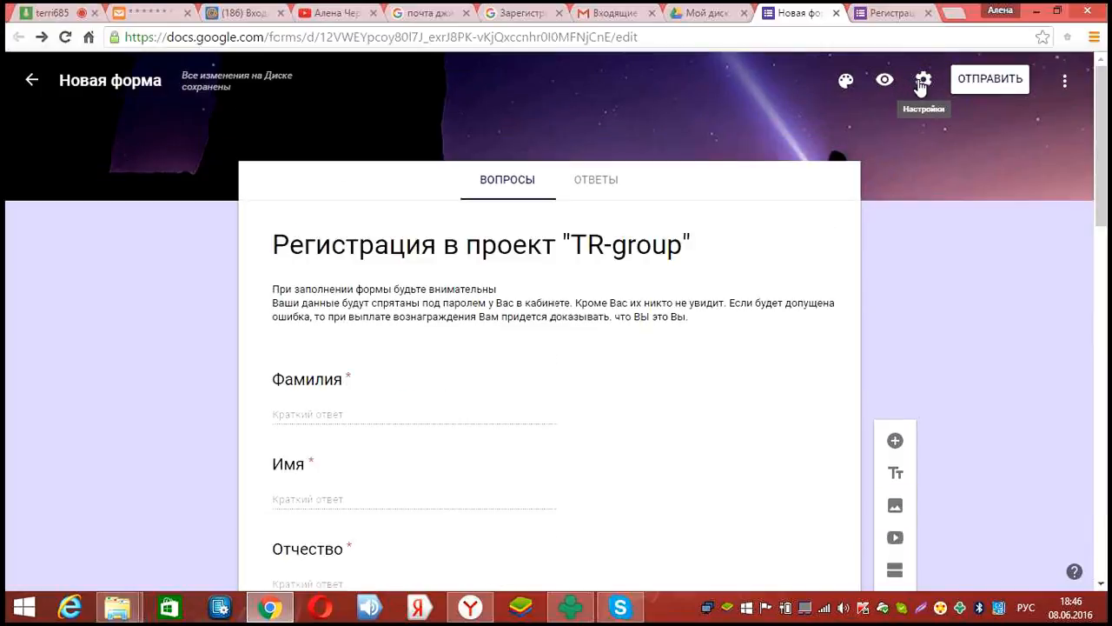
pyautogui.click(1064, 85)
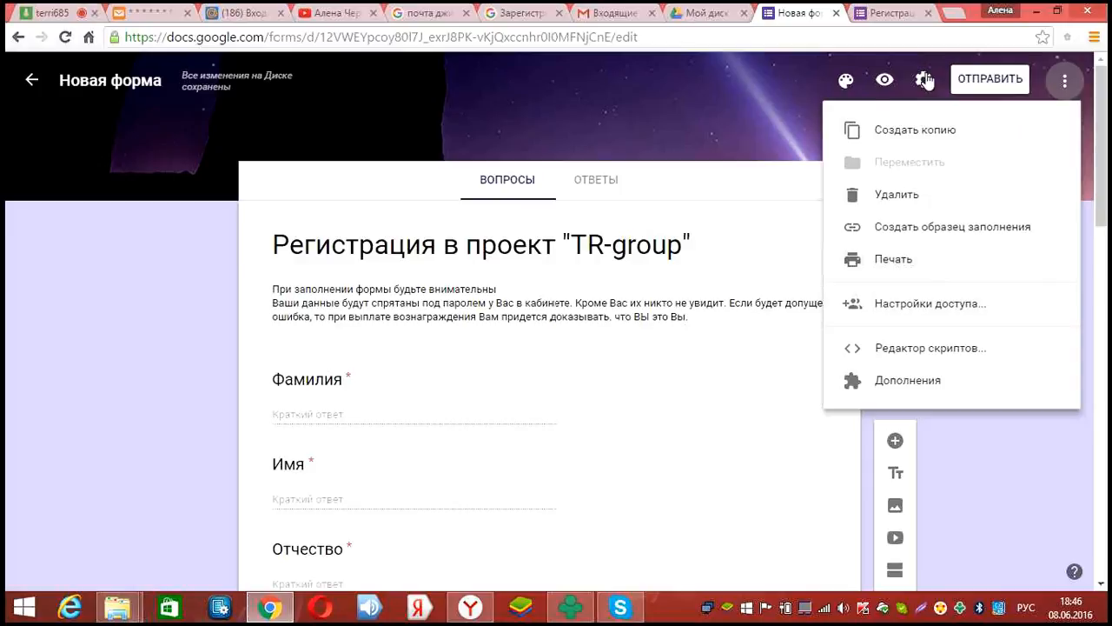
pyautogui.click(868, 96)
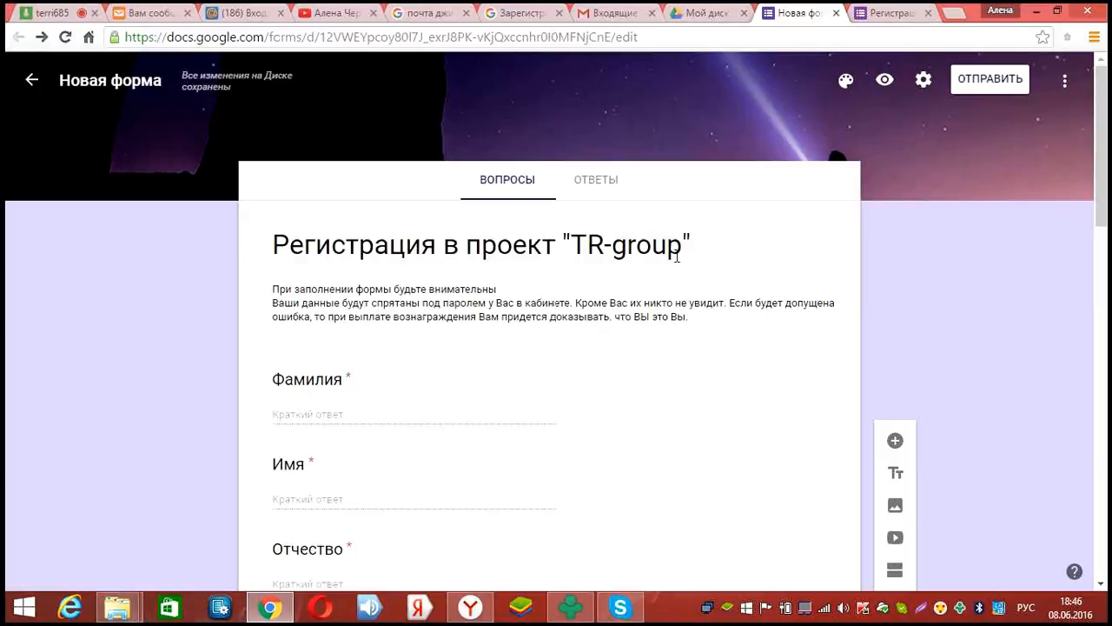
pyautogui.scroll(-2, 680, 260)
pyautogui.scroll(2, 719, 19)
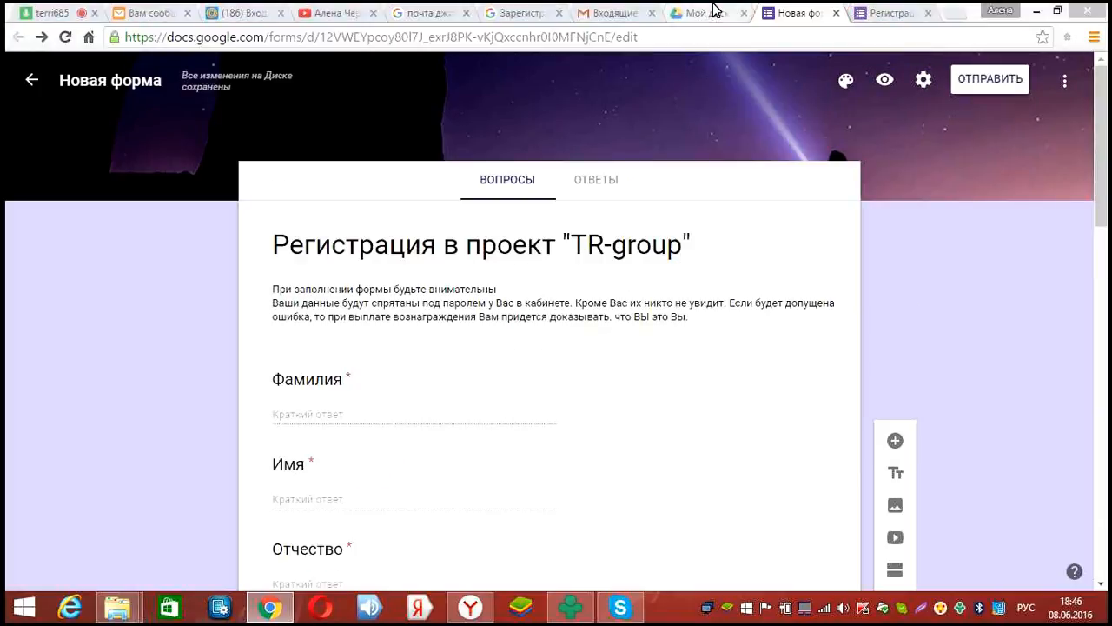
# Open the 'Новая форма' file from My Drive in the Forms editor
pyautogui.click(703, 13)
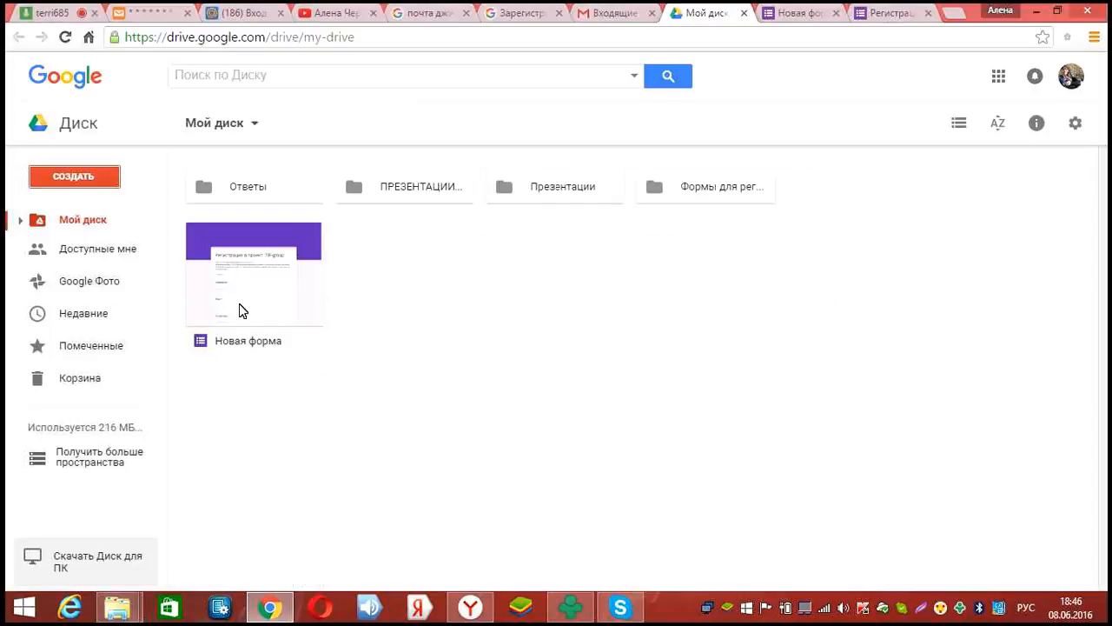
pyautogui.doubleClick(244, 290)
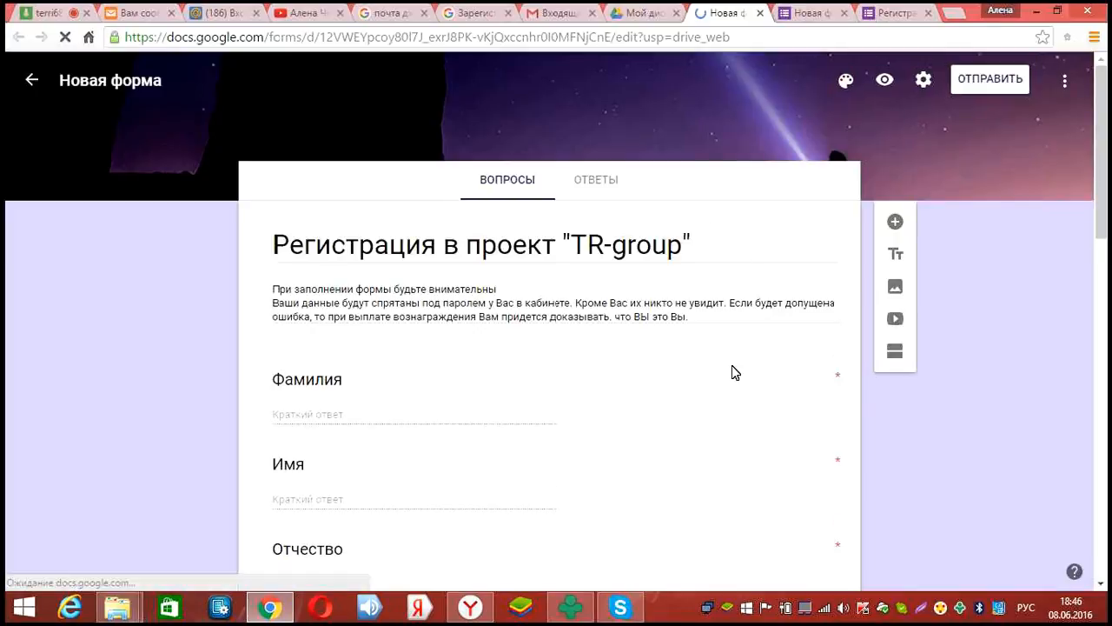
pyautogui.scroll(-8, 747, 343)
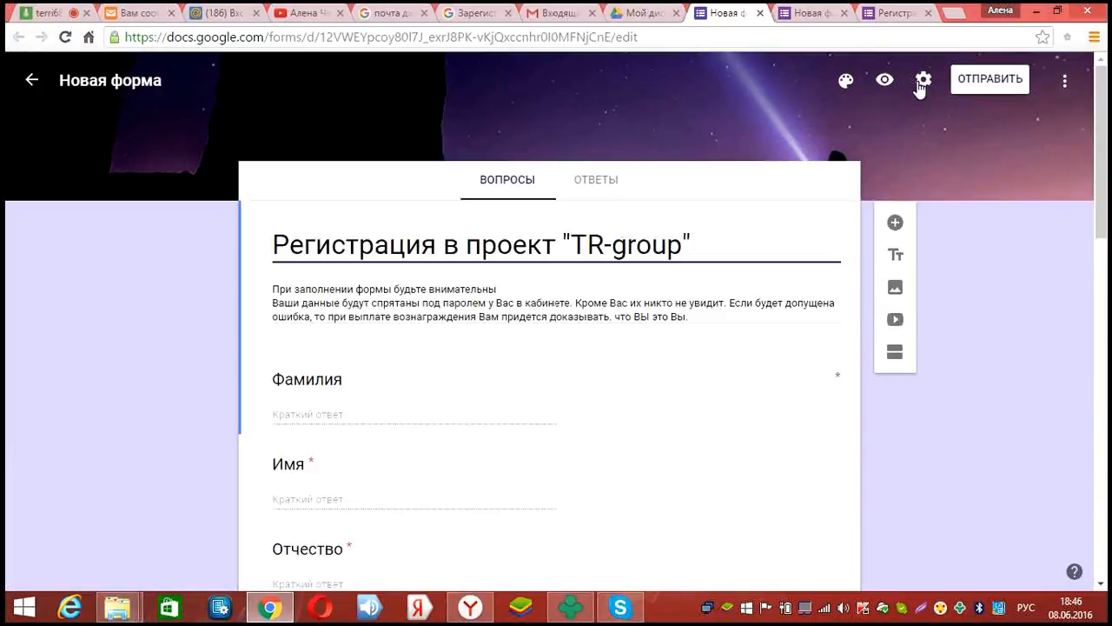
# Copy the form's shareable link from ОТПРАВИТЬ and switch to the other editor tab
pyautogui.click(979, 81)
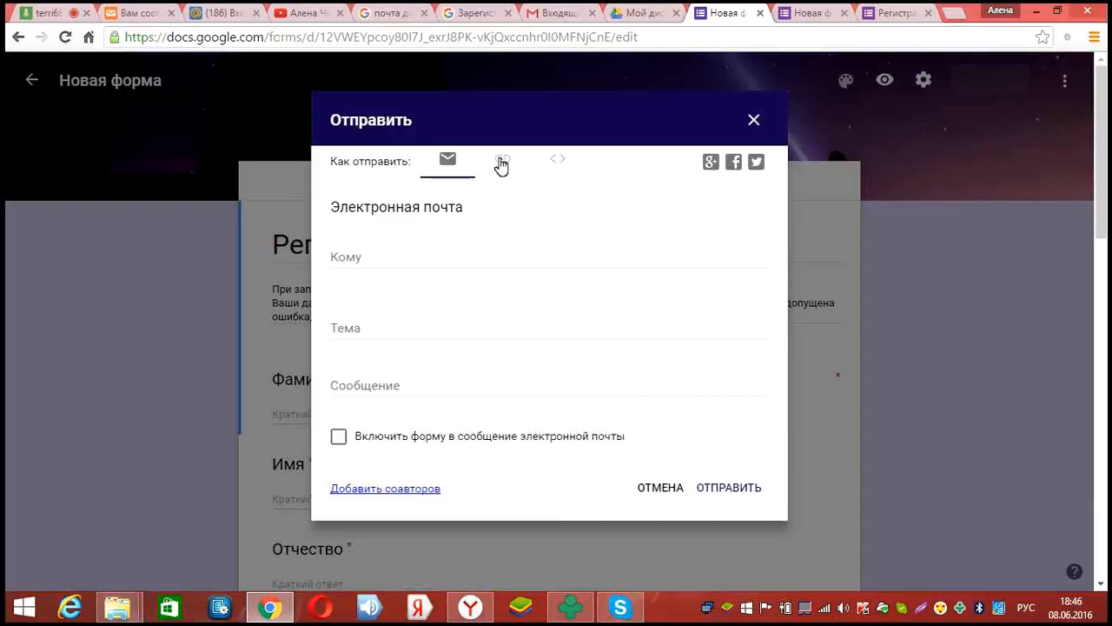
pyautogui.click(499, 168)
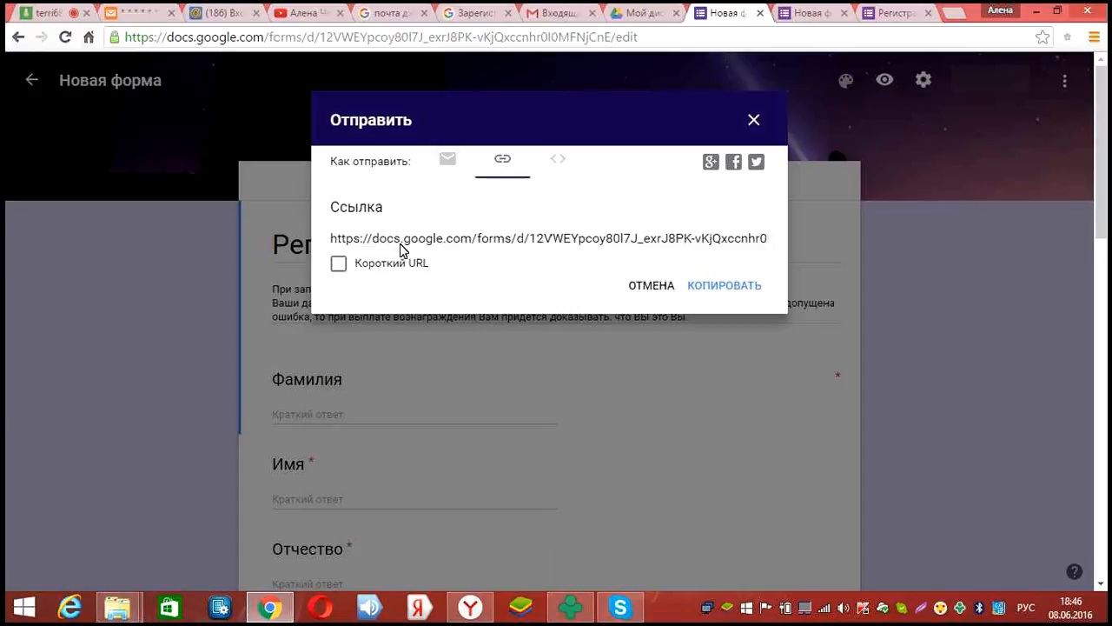
pyautogui.moveTo(329, 240); pyautogui.dragTo(796, 248)
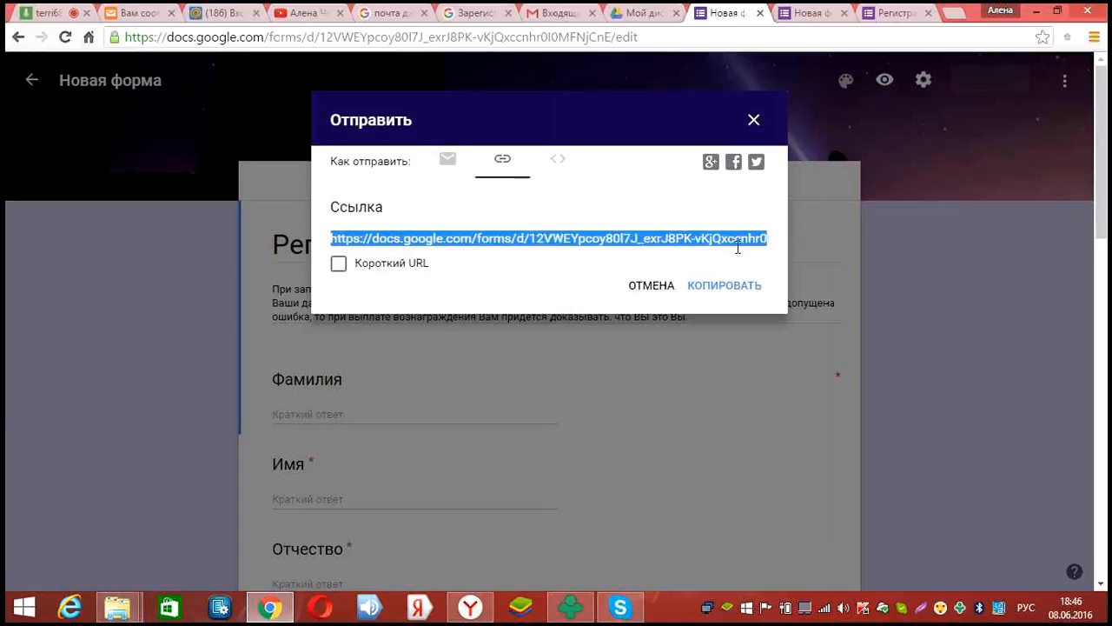
pyautogui.rightClick(549, 236)
pyautogui.click(681, 242)
pyautogui.hotkey('ctrl', 'Tab')
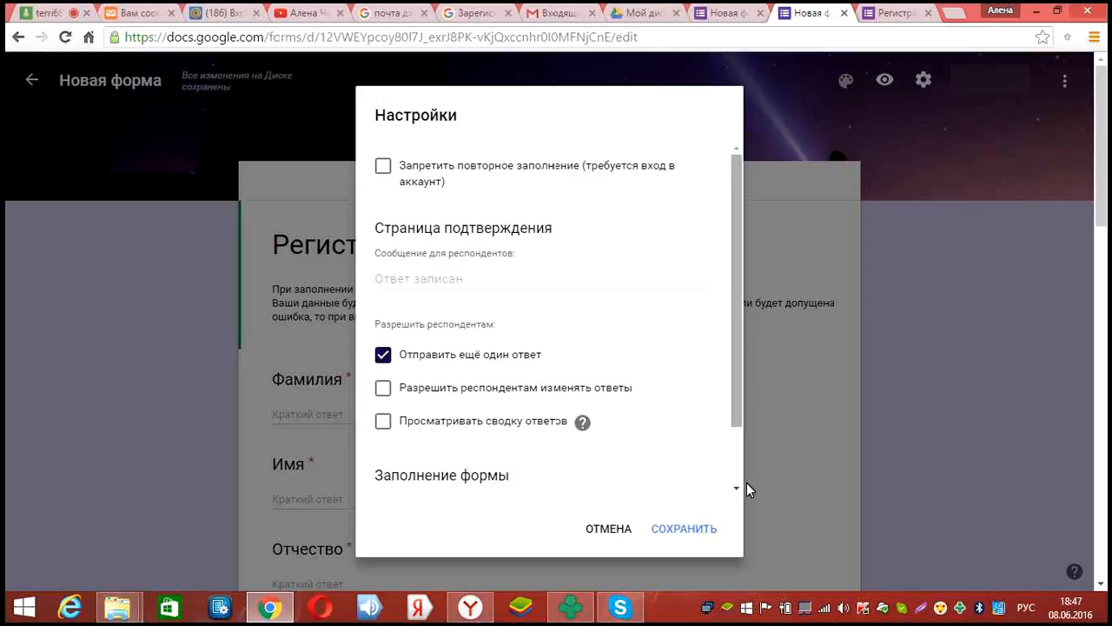
# Save the settings and create the linked responses spreadsheet 'Новая форма (Ответы)'
pyautogui.scroll(-2, 710, 390)
pyautogui.click(684, 528)
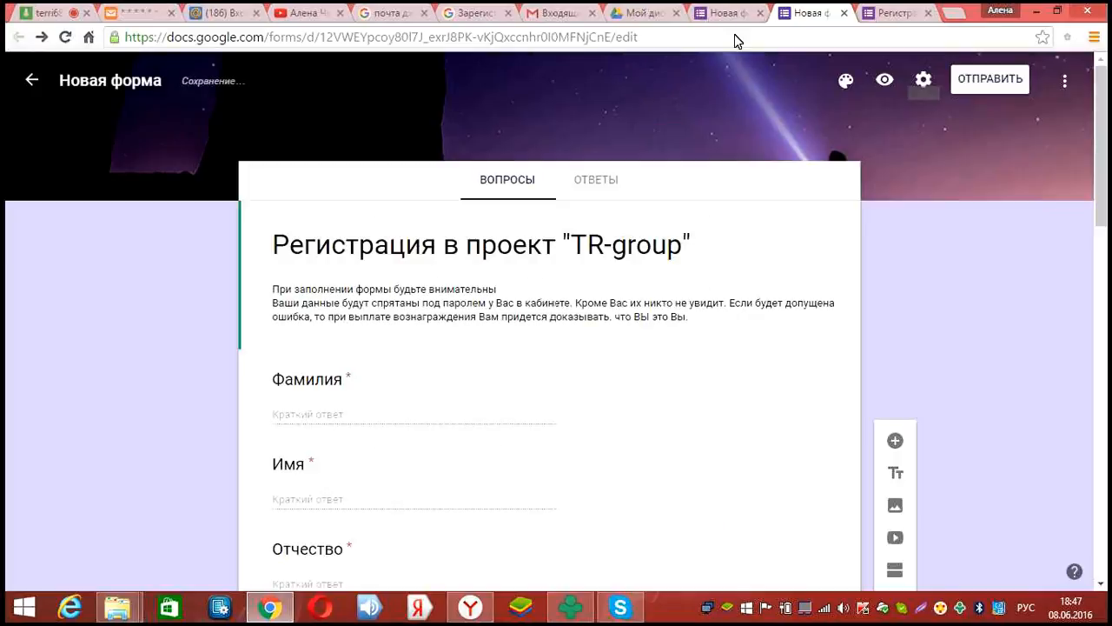
pyautogui.click(732, 12)
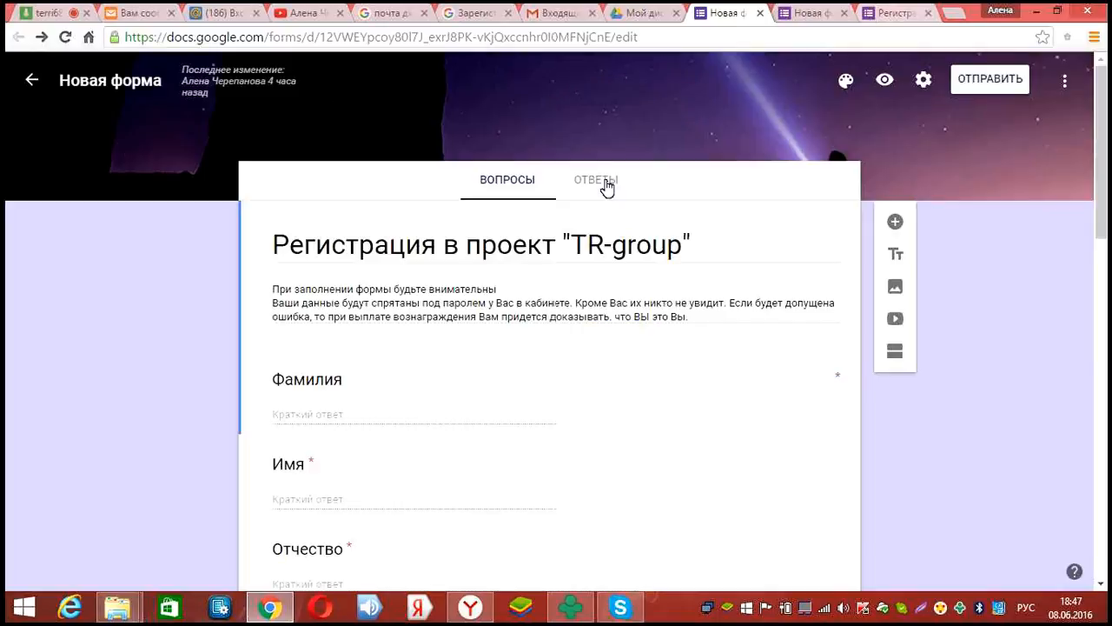
pyautogui.click(603, 184)
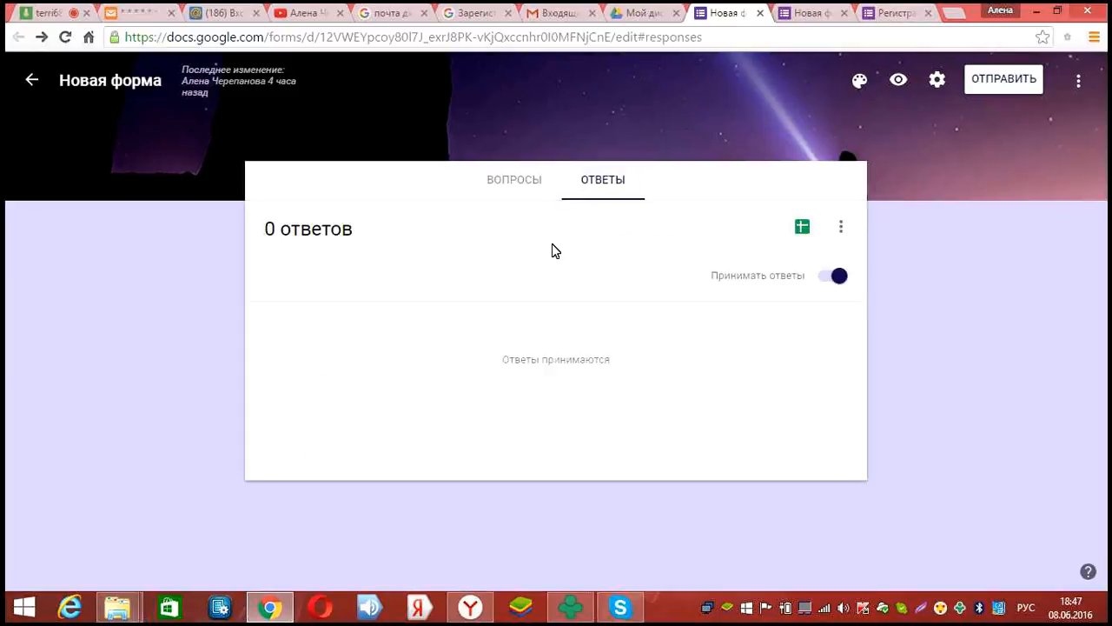
pyautogui.click(801, 233)
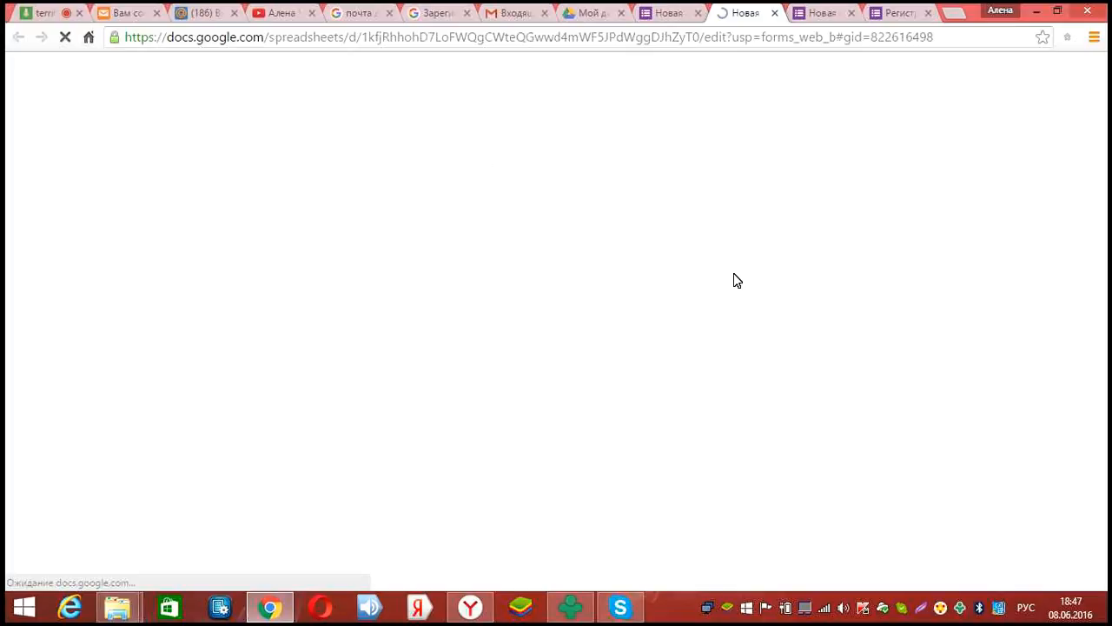
# Return to the Мой диск tab and open a new blank browser tab
pyautogui.click(584, 13)
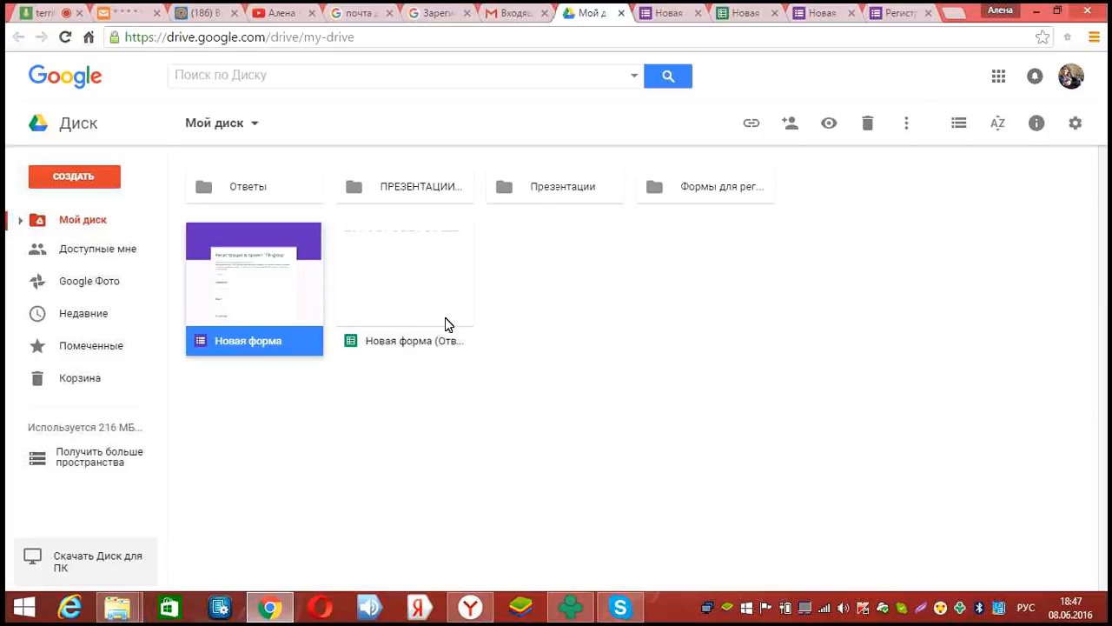
pyautogui.click(953, 15)
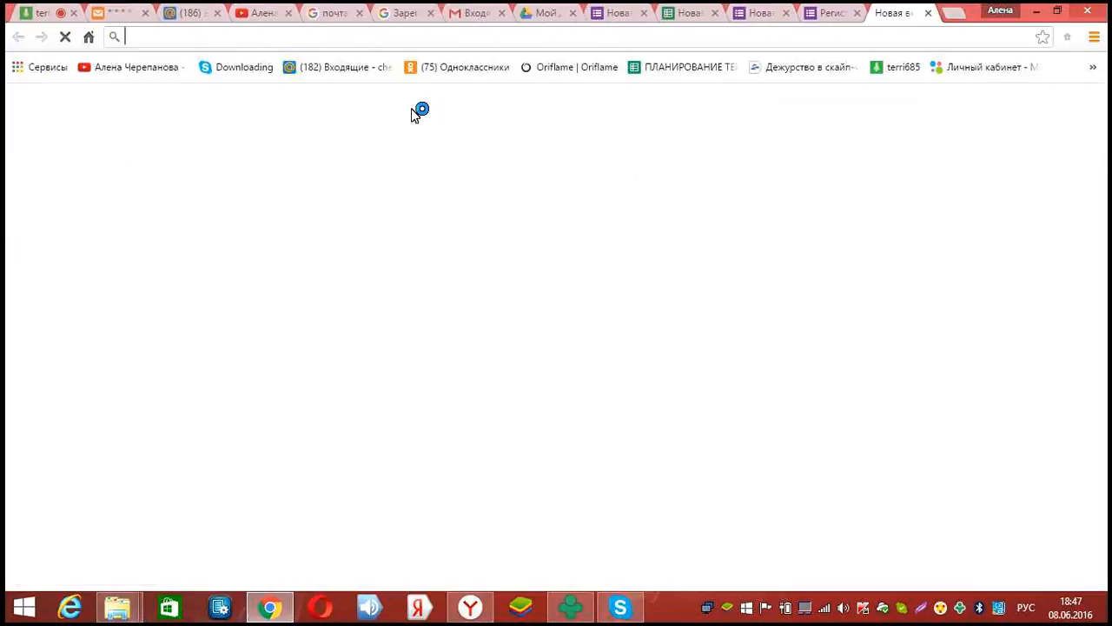
# Paste the copied form link into the address bar and open the live form
pyautogui.rightClick(355, 36)
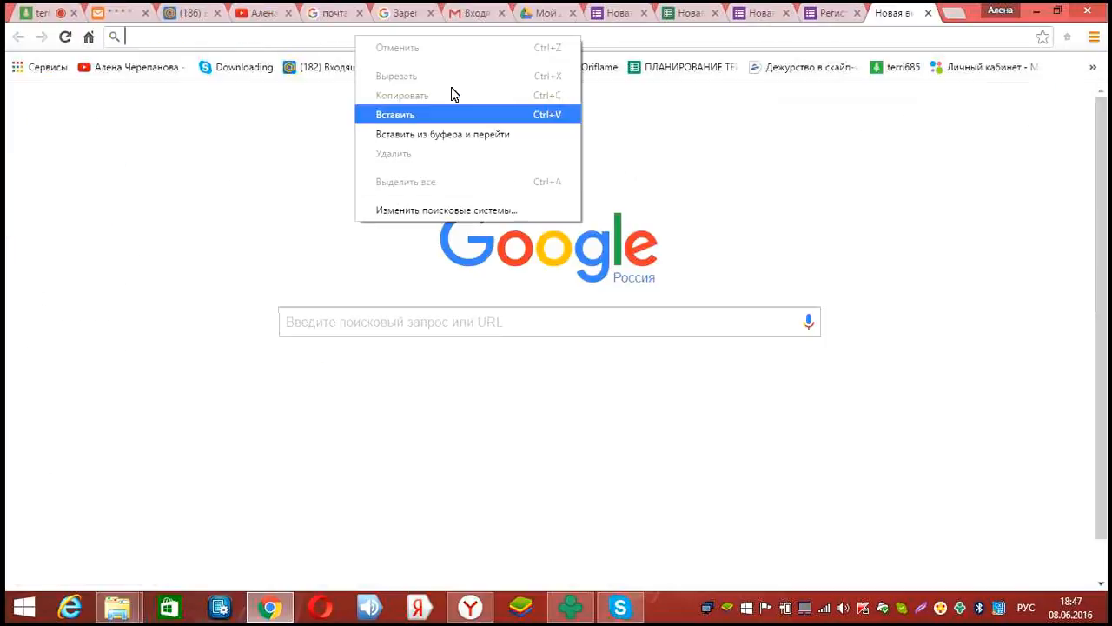
pyautogui.press('Return')
pyautogui.press('Return')
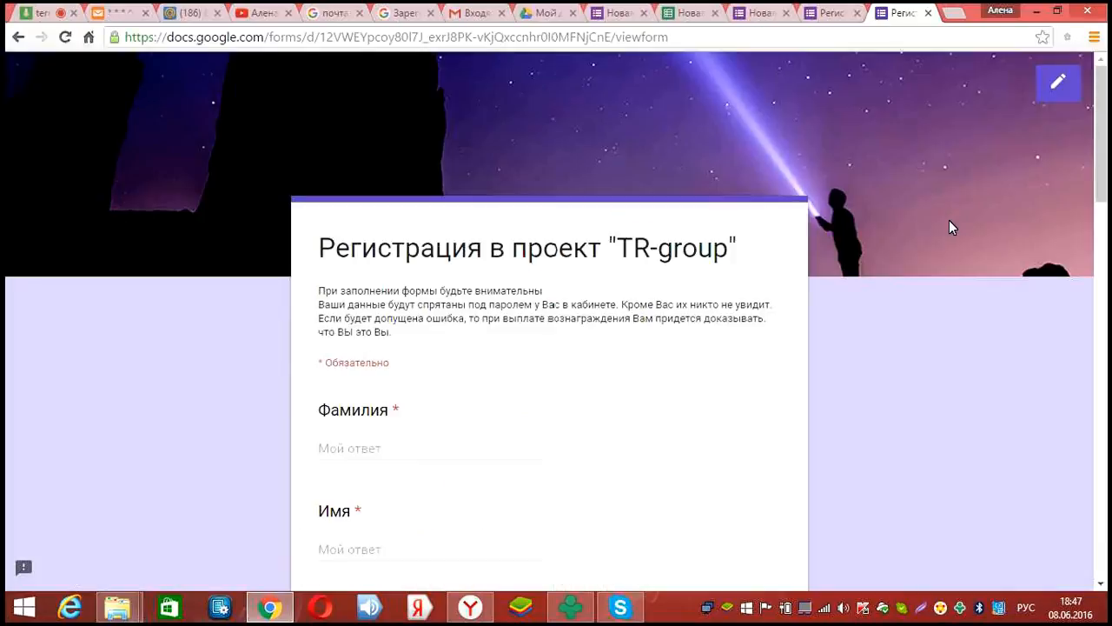
pyautogui.scroll(-1, 952, 227)
pyautogui.scroll(-4, 952, 227)
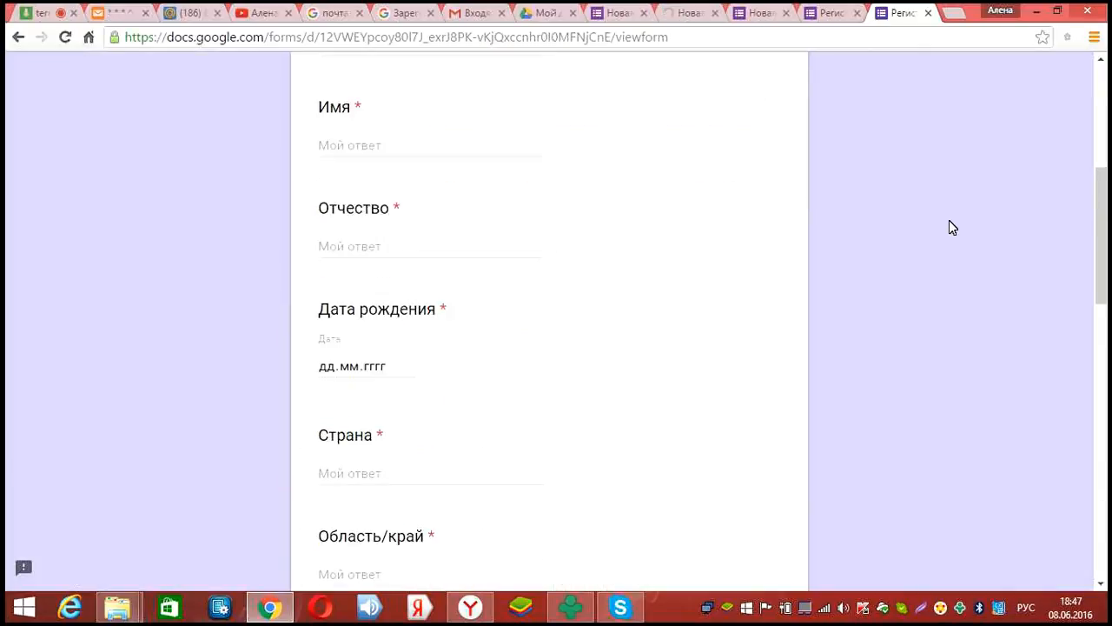
pyautogui.scroll(-10, 952, 227)
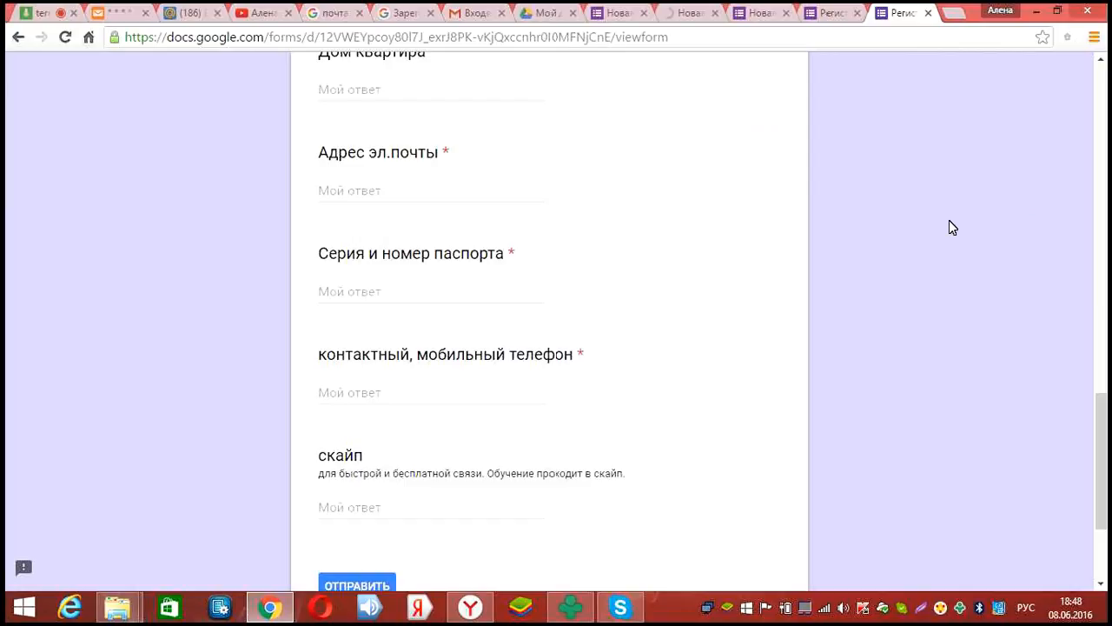
pyautogui.scroll(13, 415, 198)
# Fill in the respondent's surname, first name and patronymic in Фамилия, Имя and Отчество
pyautogui.click(414, 198)
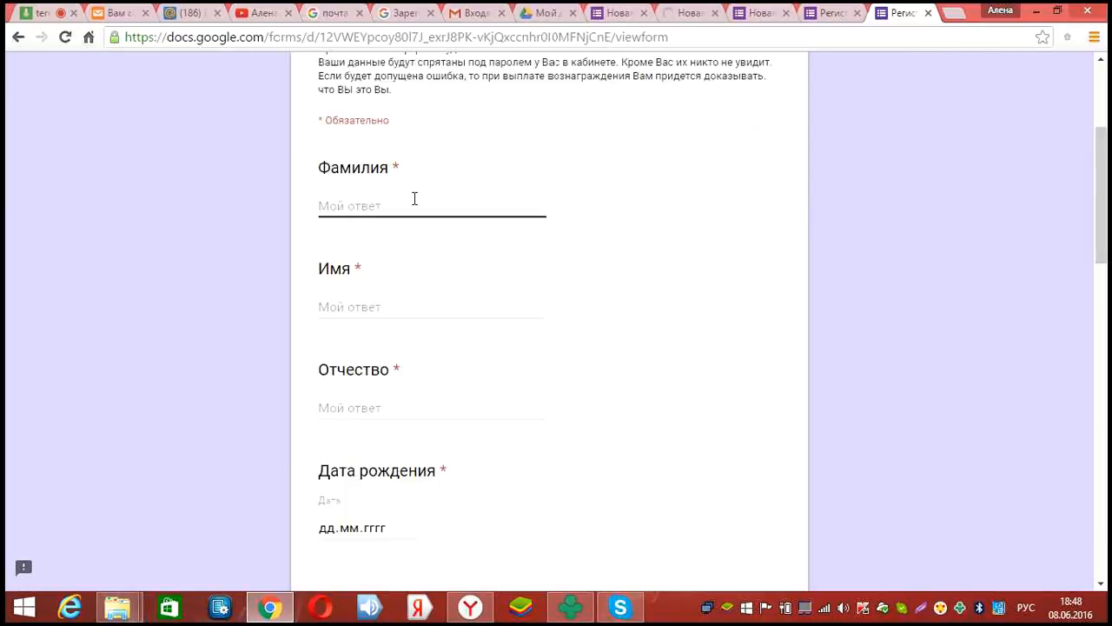
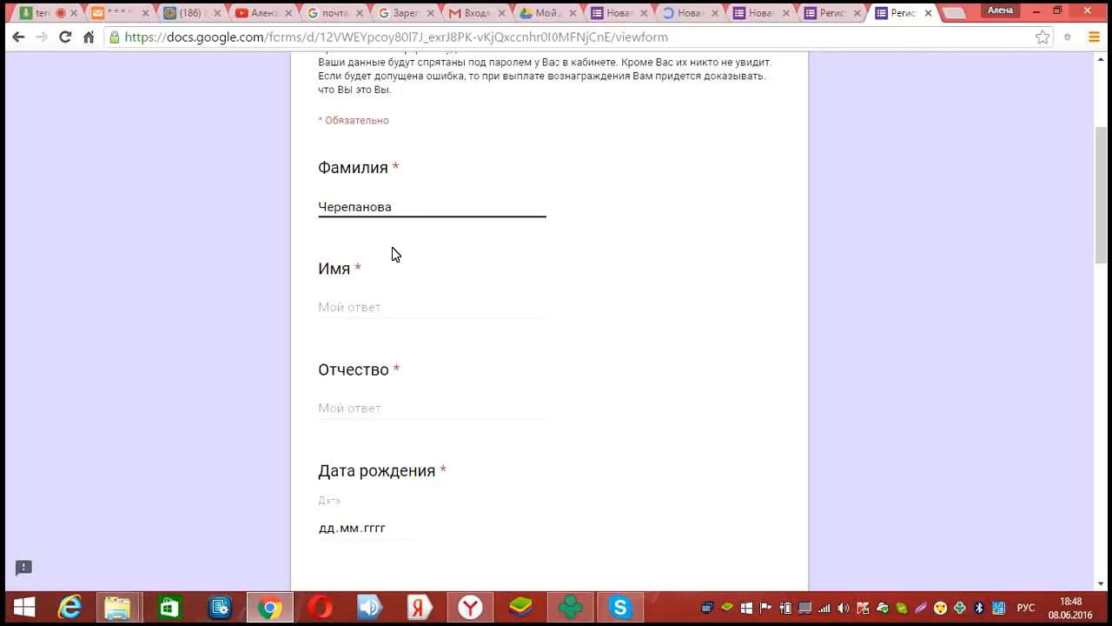
pyautogui.click(377, 306)
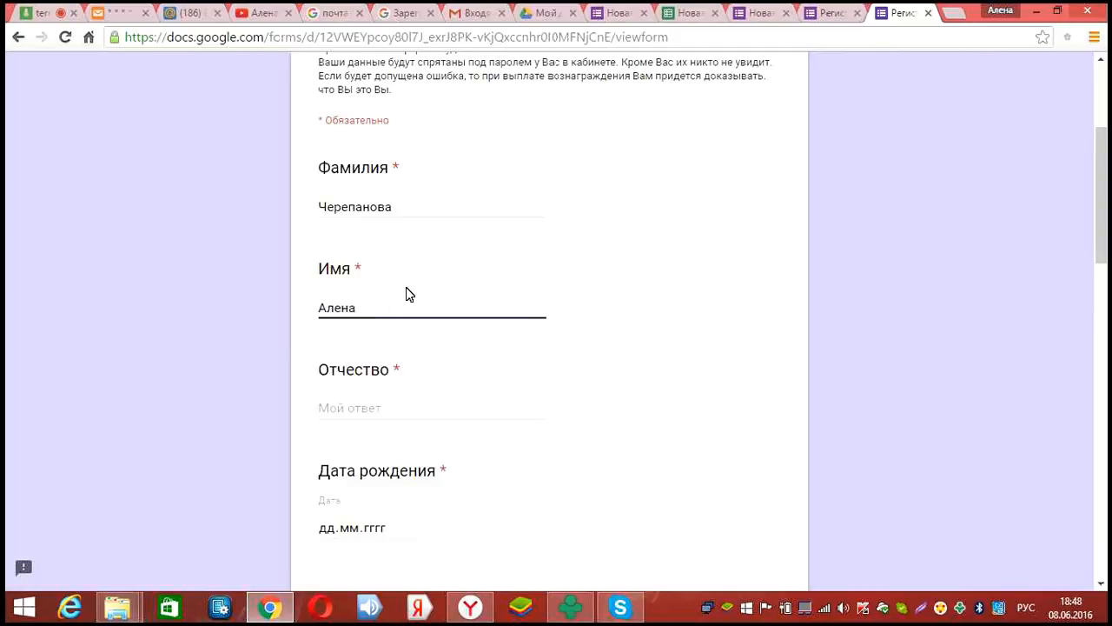
pyautogui.scroll(-2, 383, 265)
pyautogui.click(367, 248)
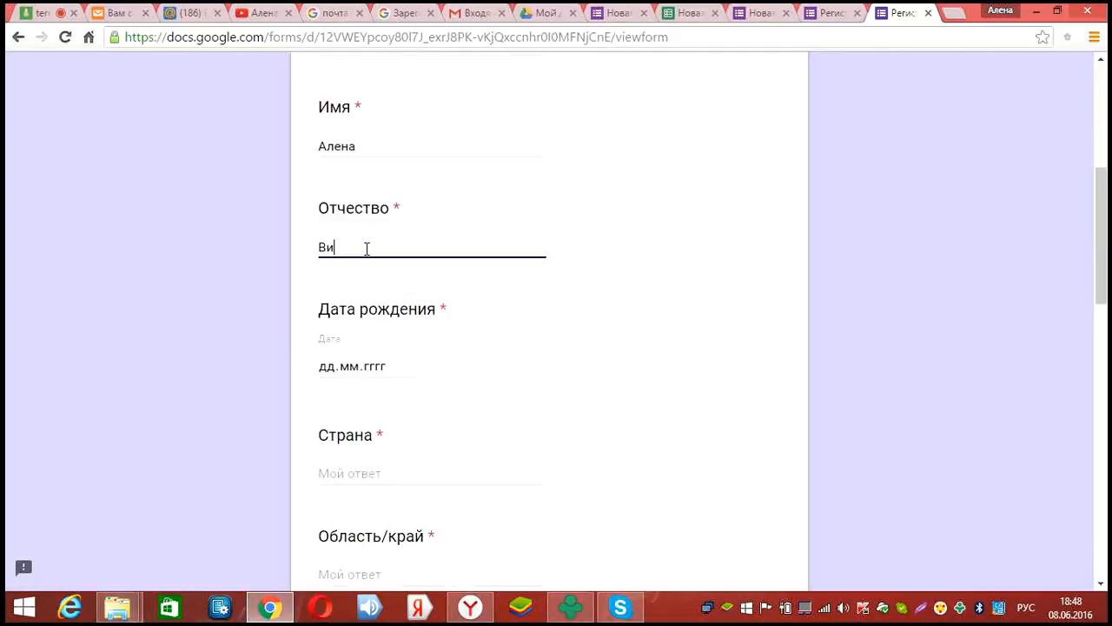
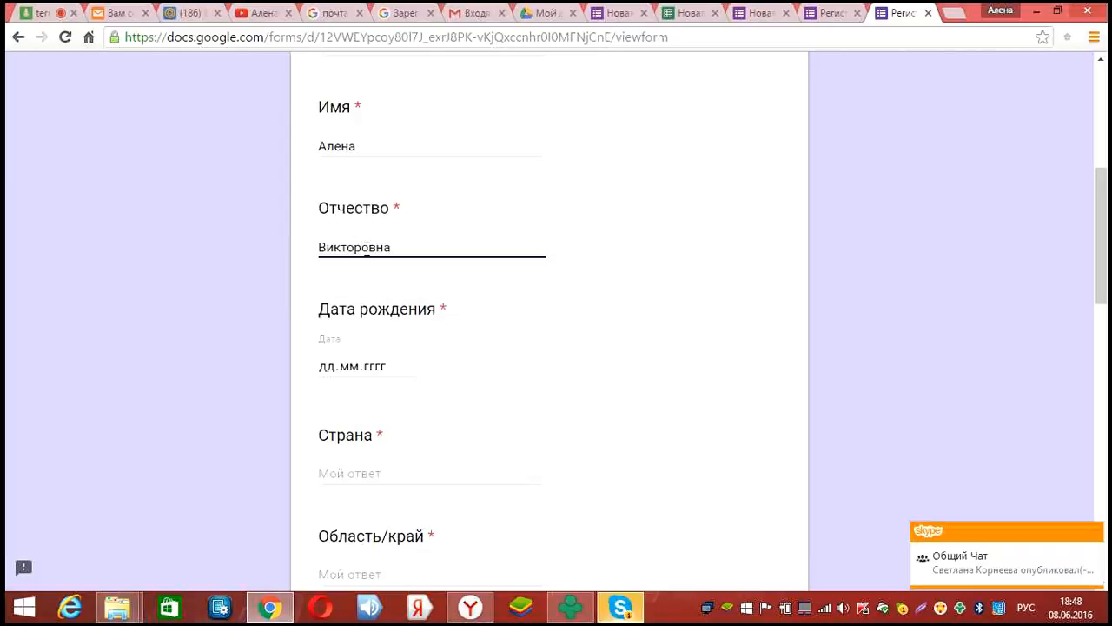
pyautogui.scroll(-2, 406, 217)
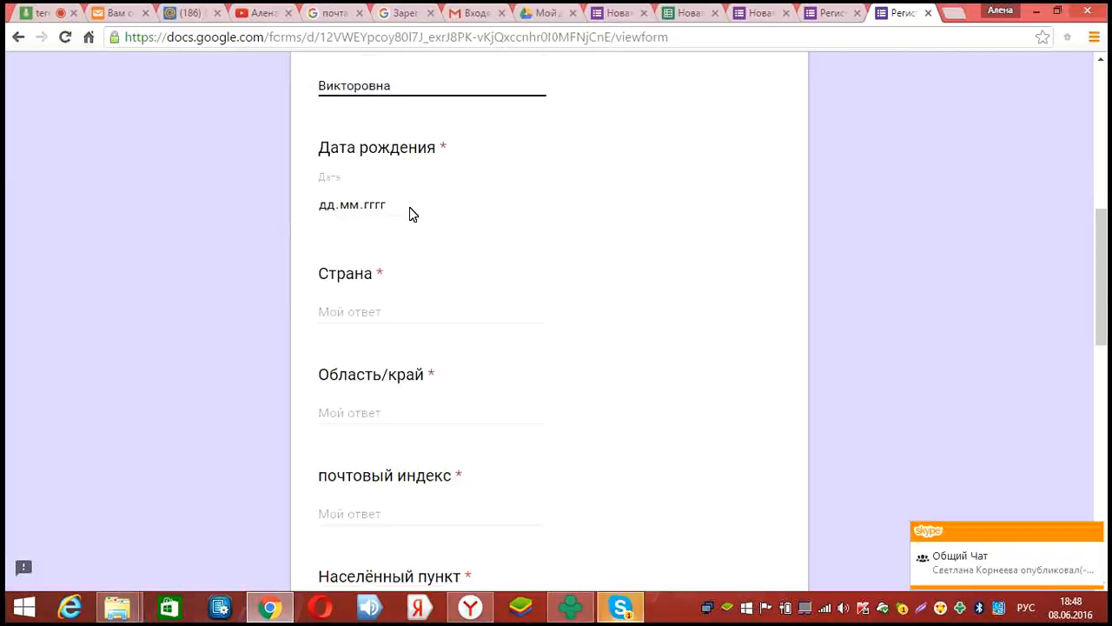
# Scroll the birth-date picker back to 1983, reaching January, then close it without picking a day
pyautogui.click(407, 206)
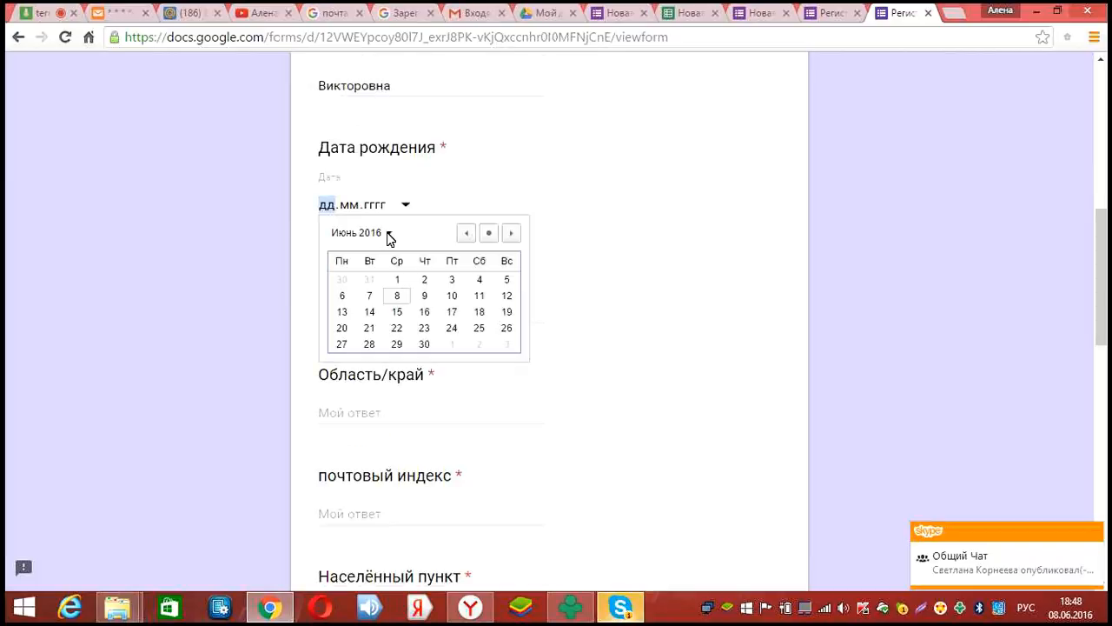
pyautogui.click(388, 233)
pyautogui.scroll(1, 411, 304)
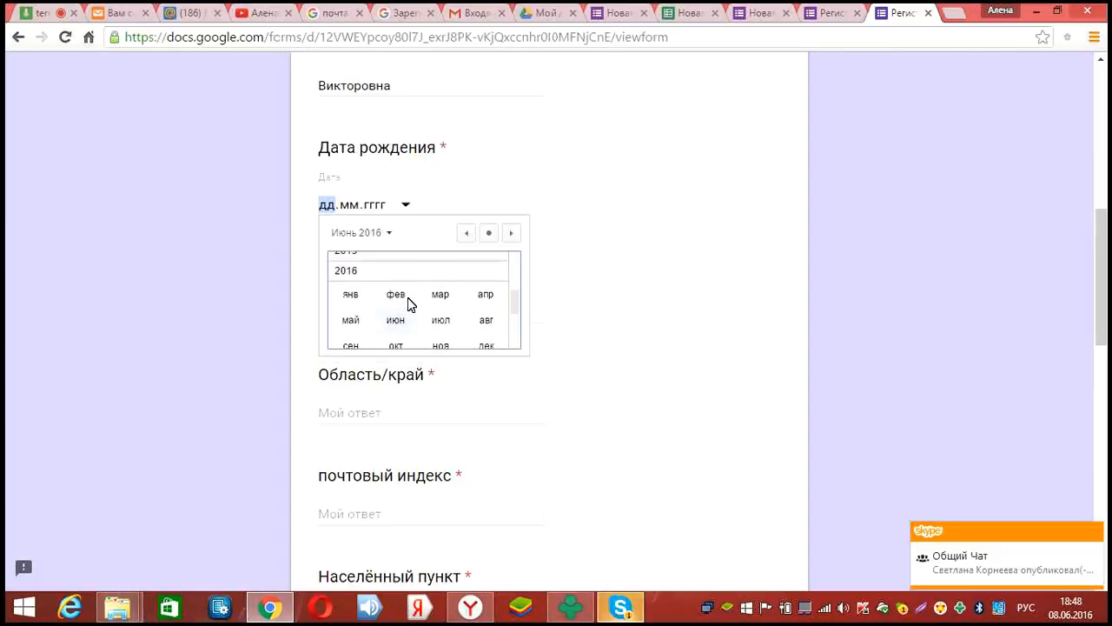
pyautogui.scroll(2, 411, 304)
pyautogui.scroll(1, 411, 304)
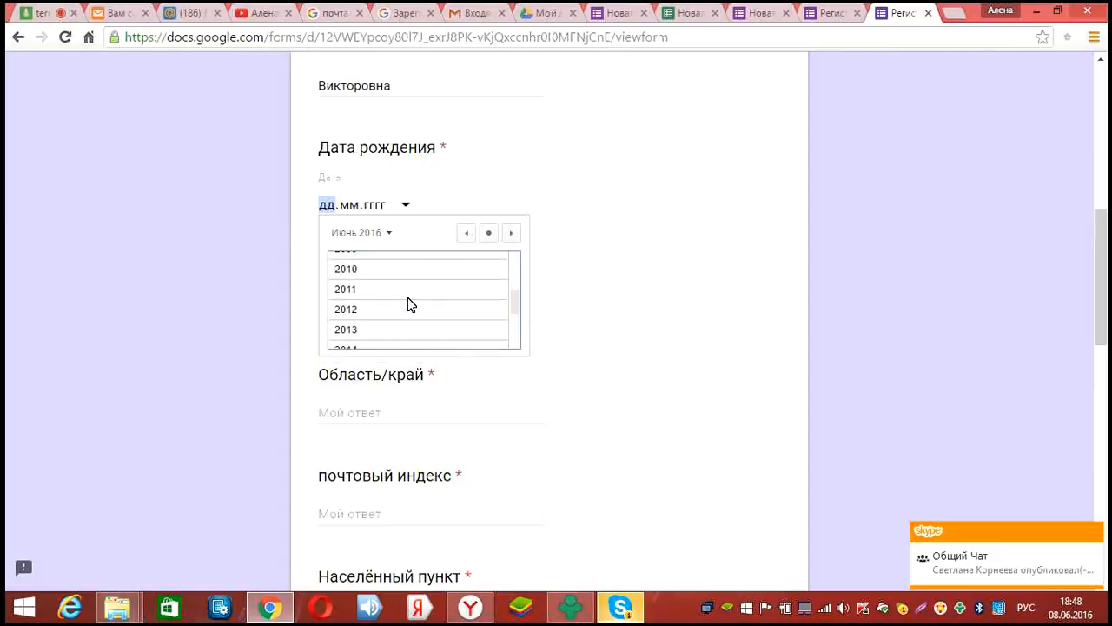
pyautogui.scroll(1, 411, 304)
pyautogui.scroll(1, 411, 304)
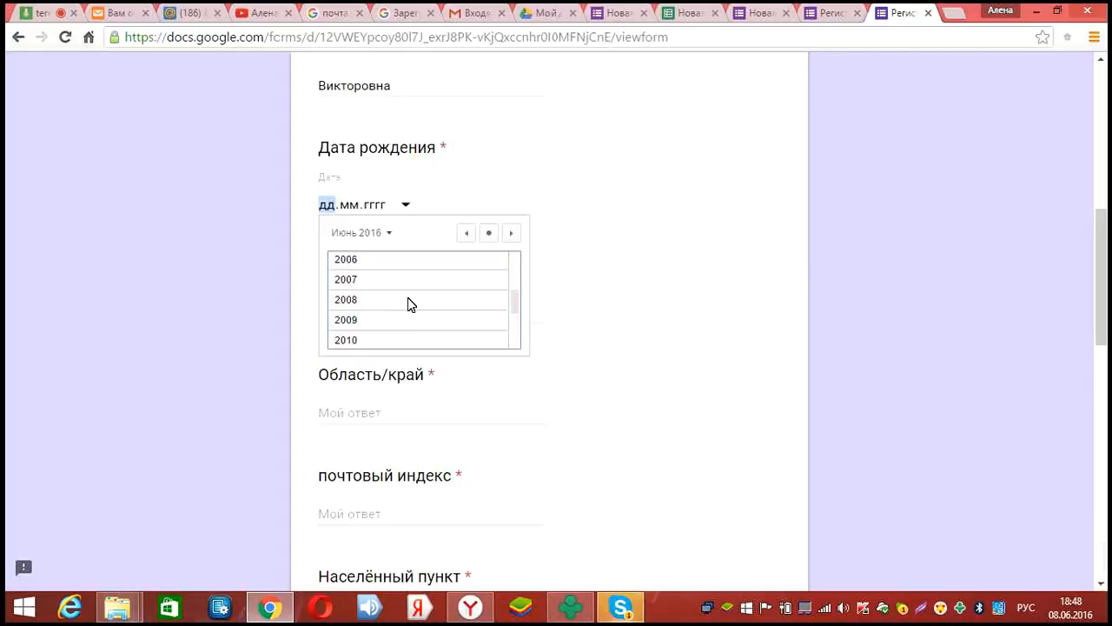
pyautogui.scroll(1, 411, 304)
pyautogui.scroll(5, 407, 298)
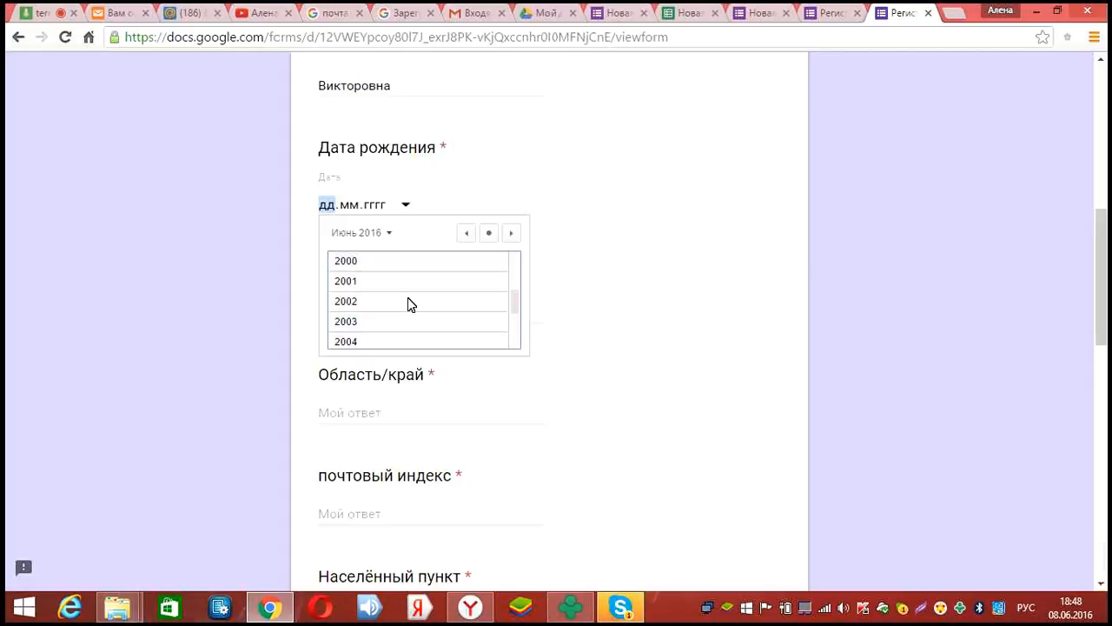
pyautogui.scroll(1, 411, 304)
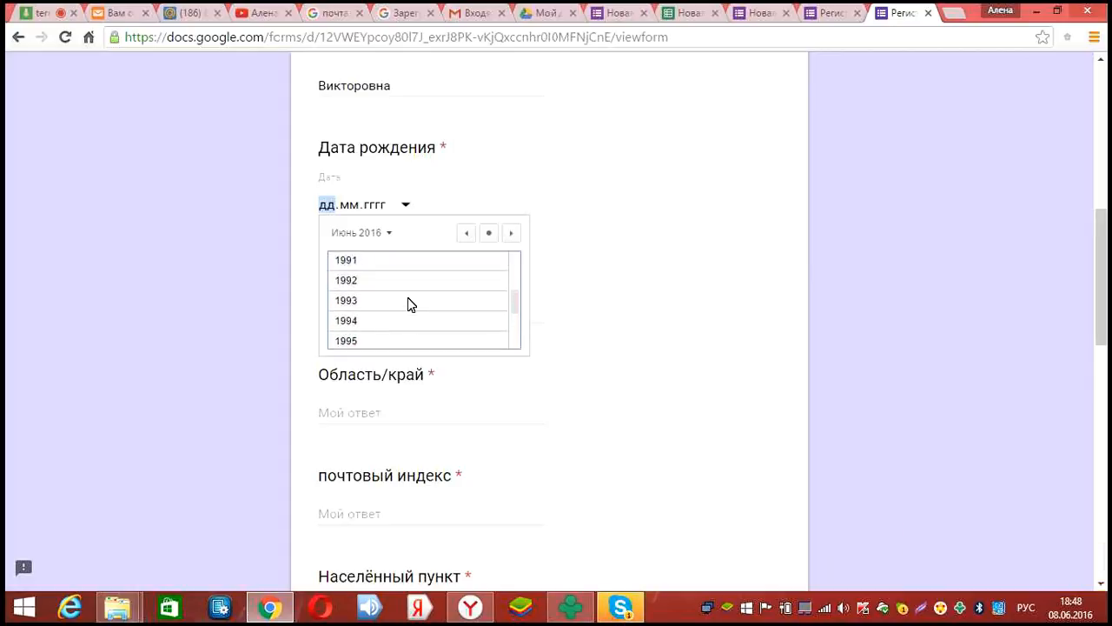
pyautogui.scroll(4, 411, 304)
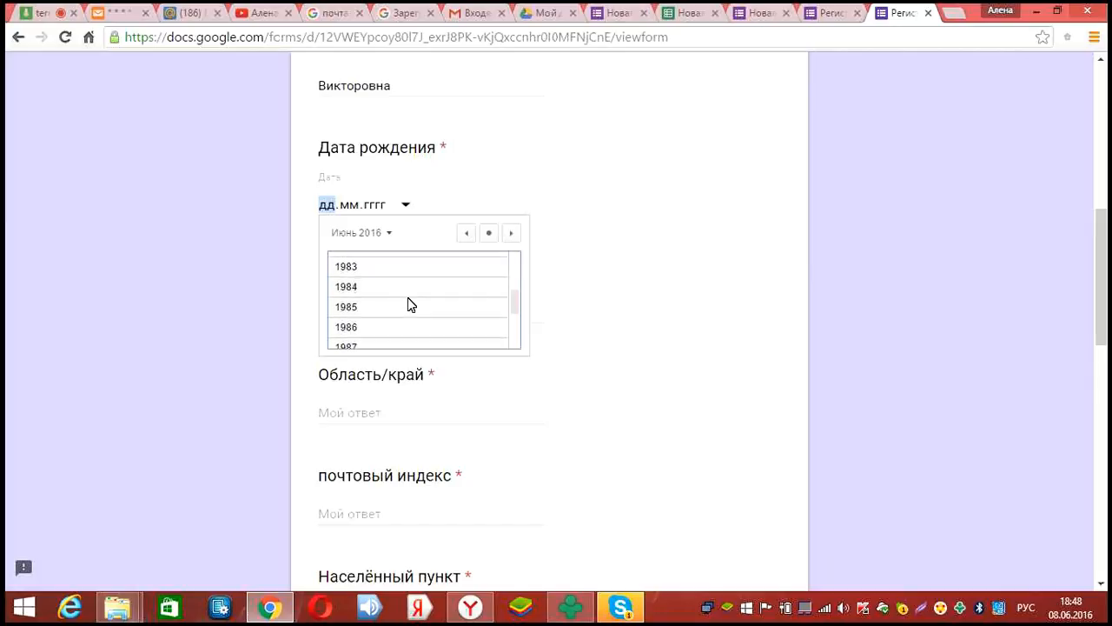
pyautogui.scroll(1, 383, 282)
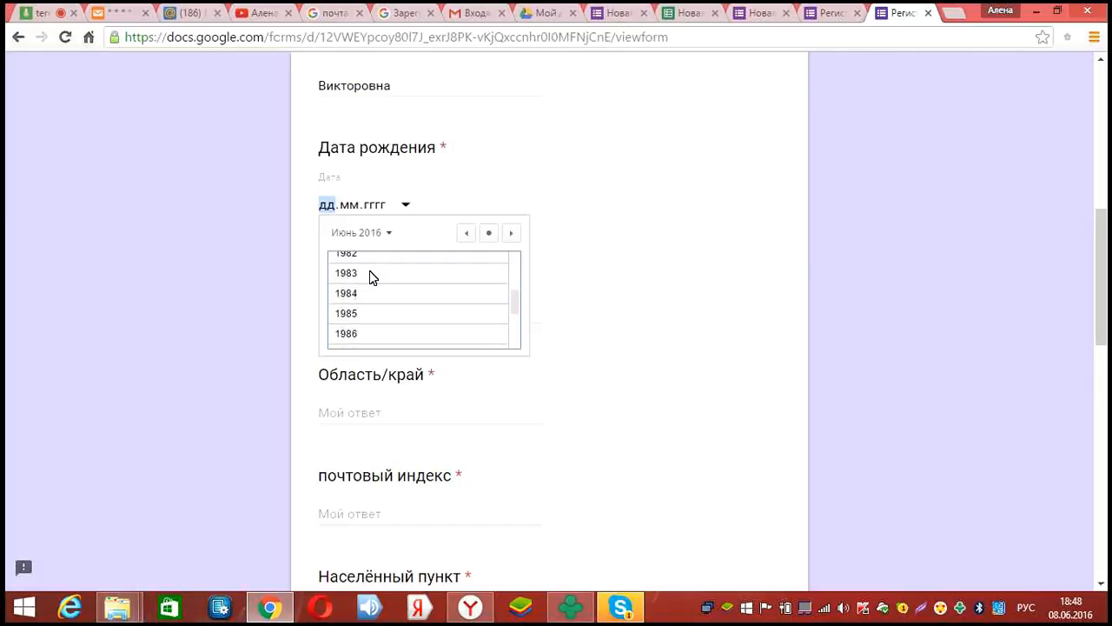
pyautogui.click(356, 272)
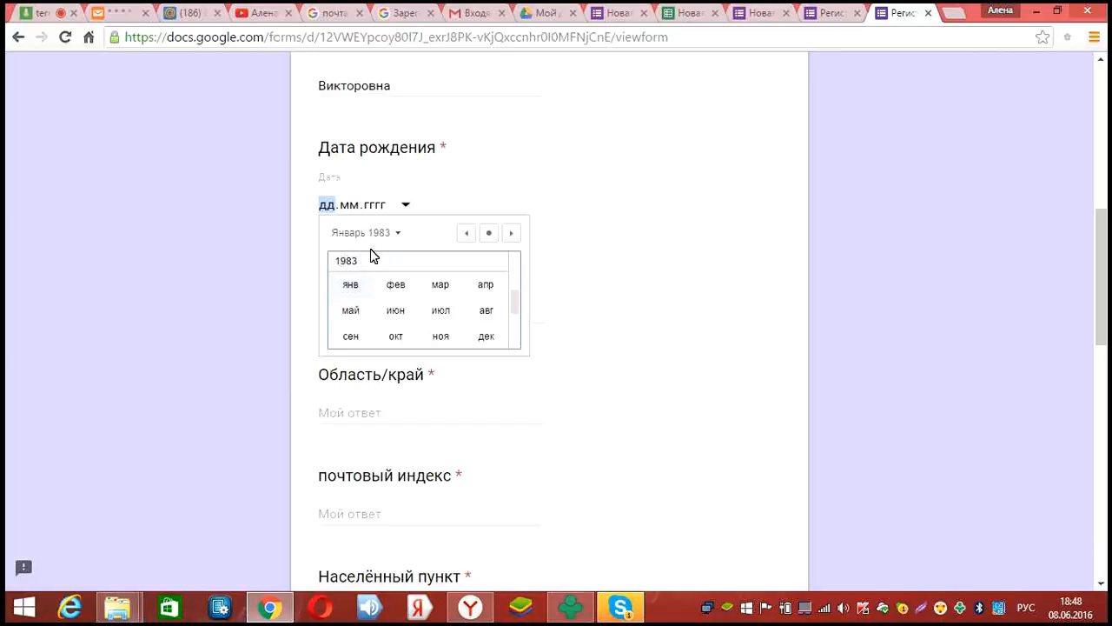
pyautogui.click(438, 264)
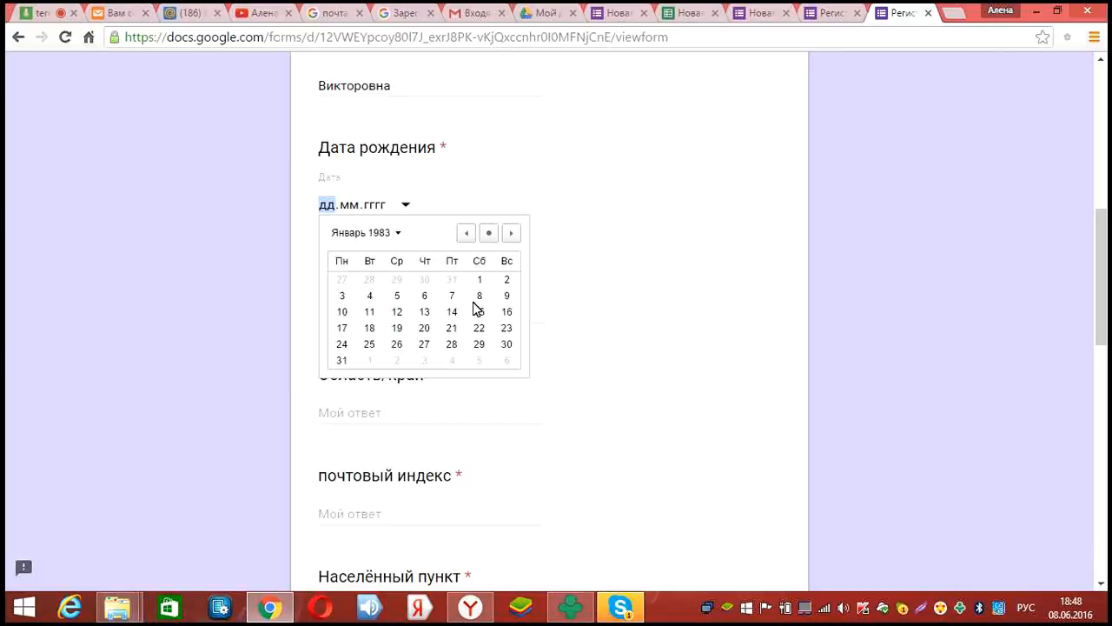
pyautogui.click(351, 207)
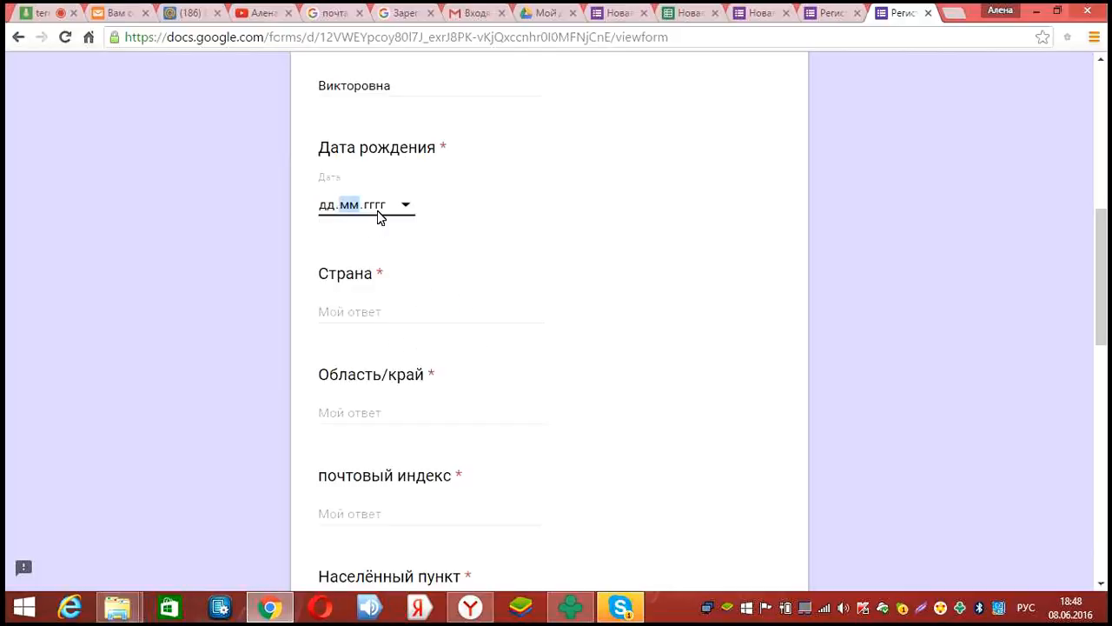
pyautogui.click(404, 206)
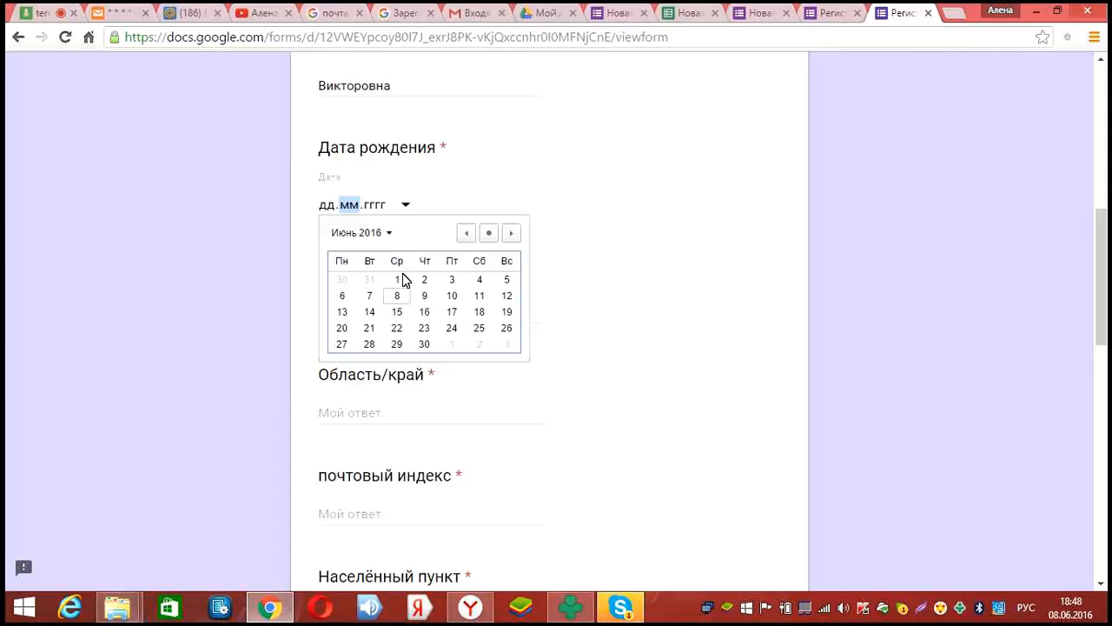
pyautogui.click(389, 235)
pyautogui.scroll(5, 404, 307)
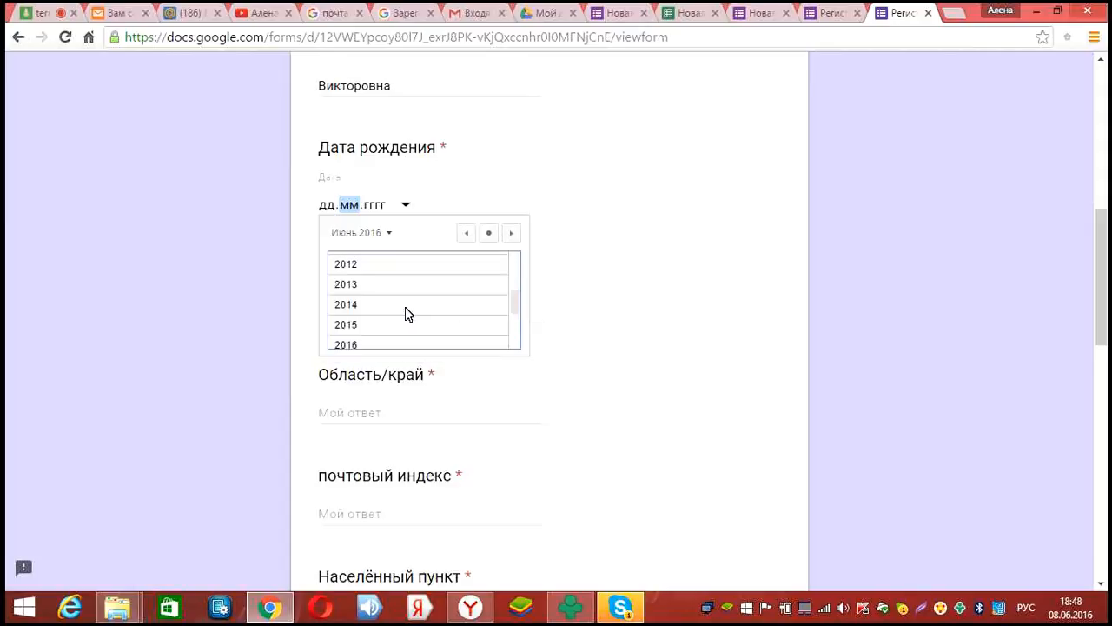
pyautogui.scroll(6, 403, 307)
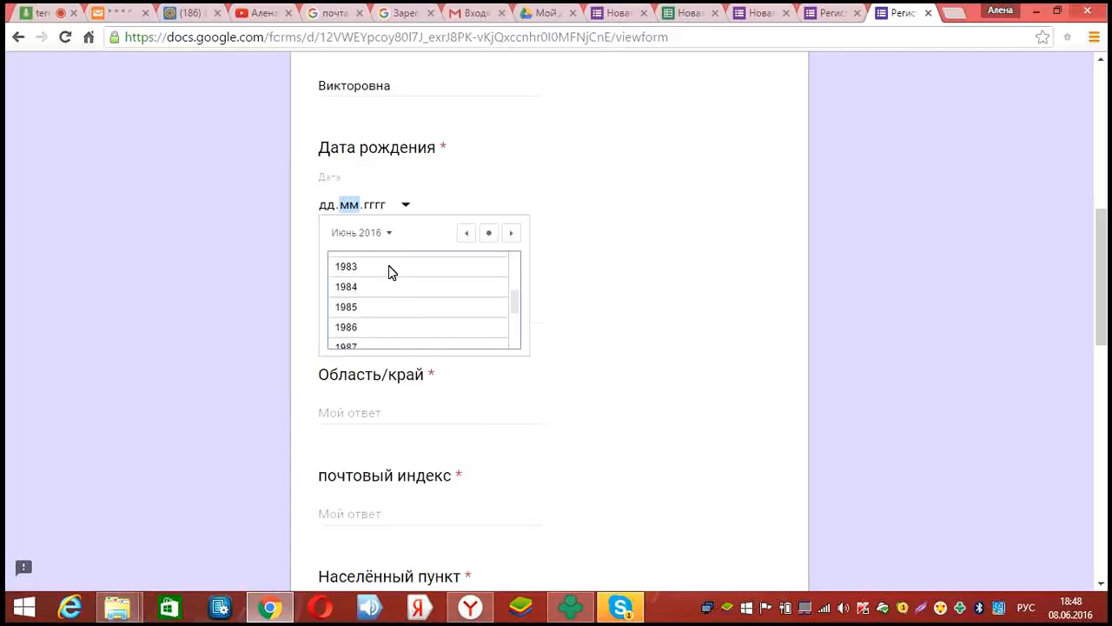
pyautogui.click(388, 267)
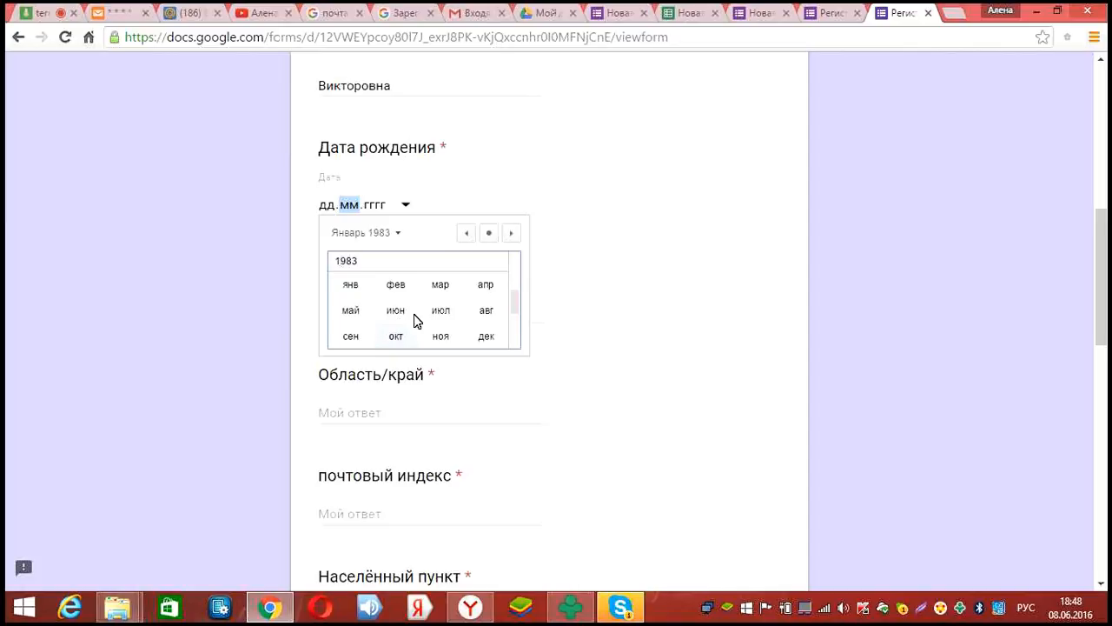
pyautogui.click(399, 319)
pyautogui.click(507, 297)
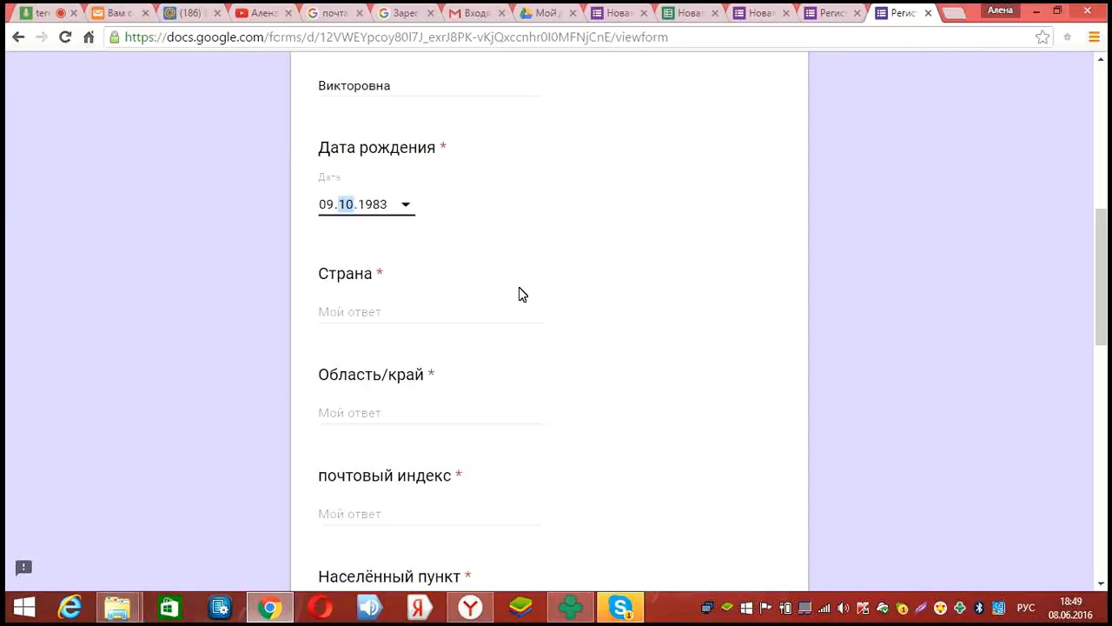
pyautogui.scroll(-2, 443, 265)
pyautogui.scroll(2, 410, 291)
# Answer Страна with 'Россия' and fill in the respondent's region under Область/край
pyautogui.click(404, 305)
pyautogui.write('Росс')
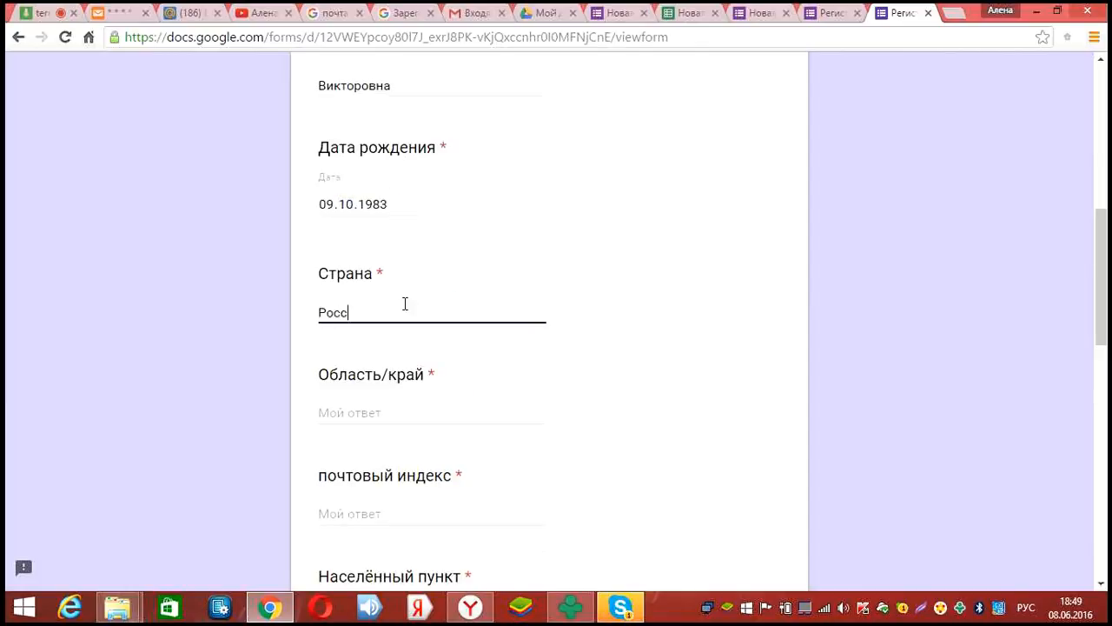
pyautogui.write('ия')
pyautogui.click(399, 416)
pyautogui.write('Кемеровская облас')
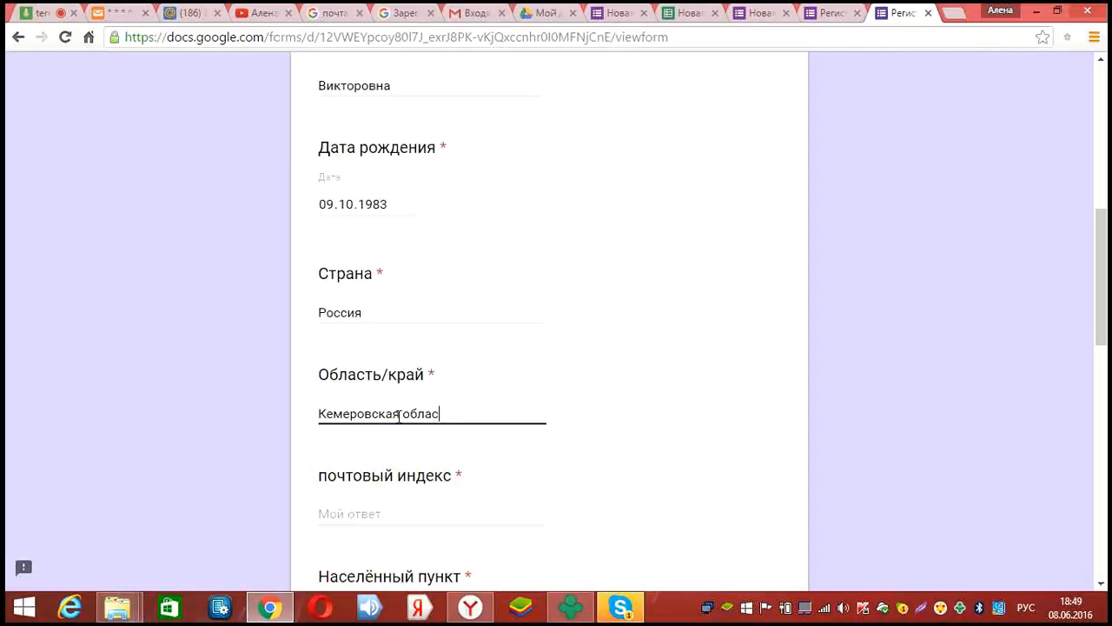
pyautogui.write('ть')
# Enter the respondent's postal code and locality in почтовый индекс and Населённый пункт
pyautogui.scroll(-2, 412, 361)
pyautogui.scroll(-1, 404, 350)
pyautogui.click(405, 350)
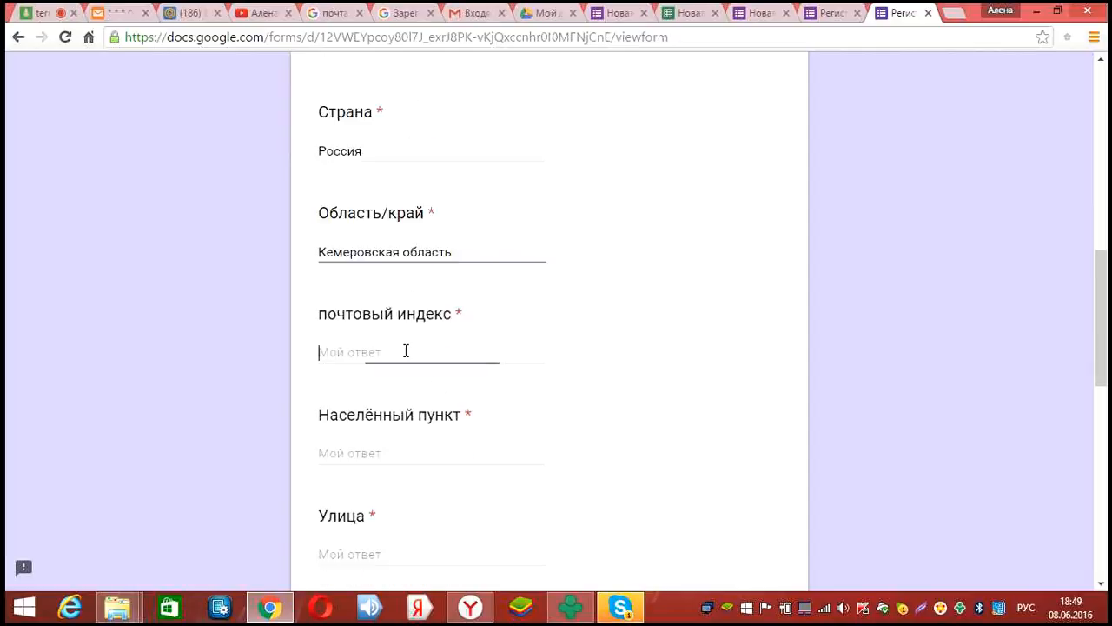
pyautogui.write('652472')
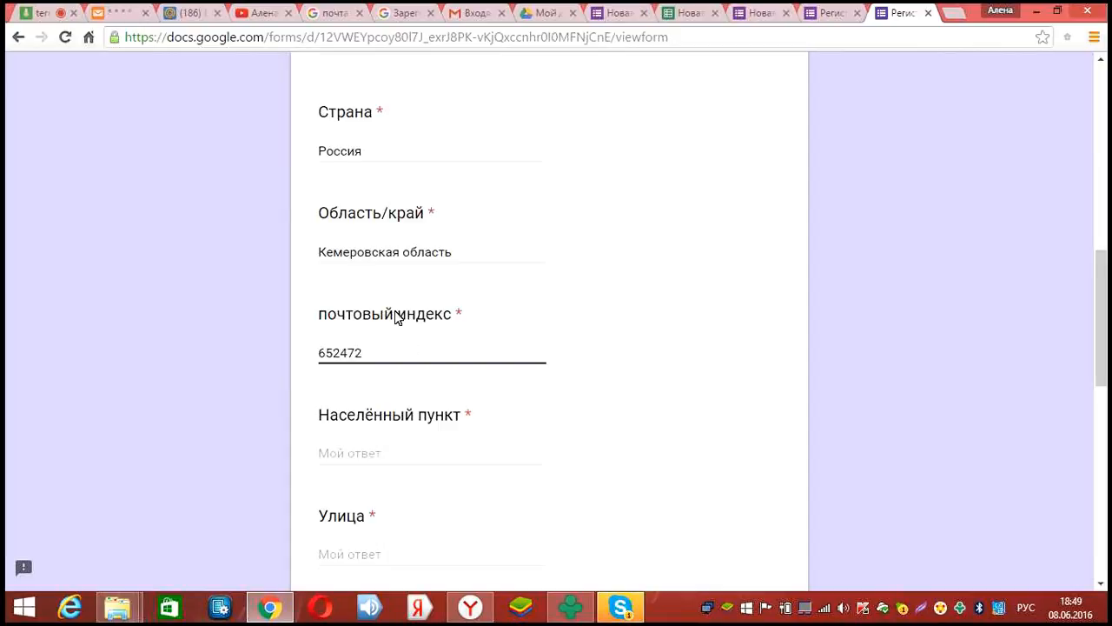
pyautogui.scroll(-2, 394, 304)
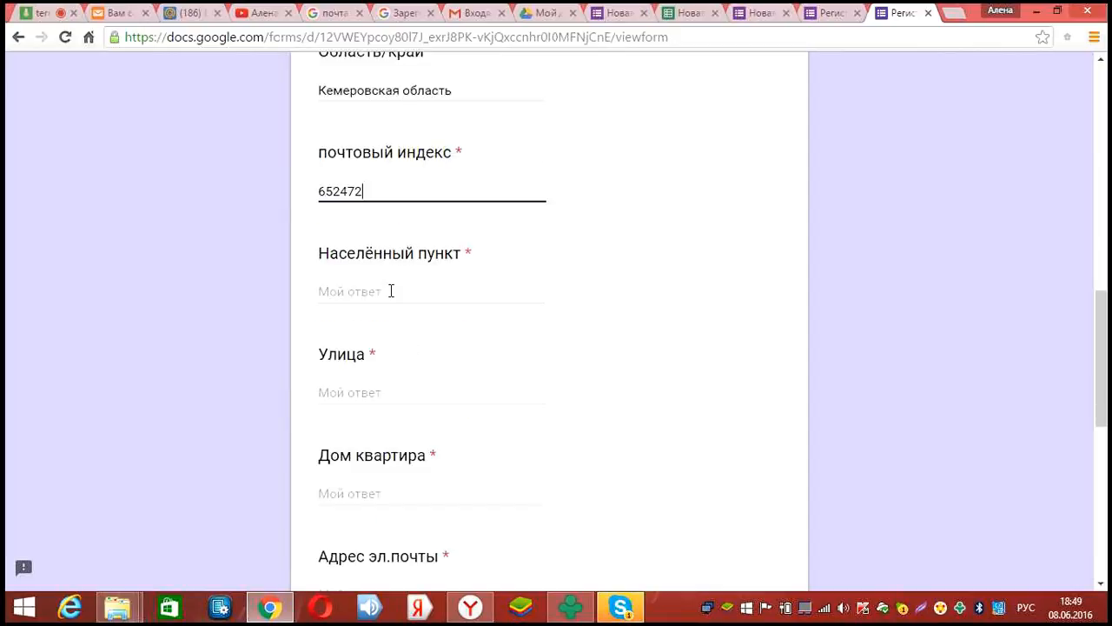
pyautogui.click(391, 291)
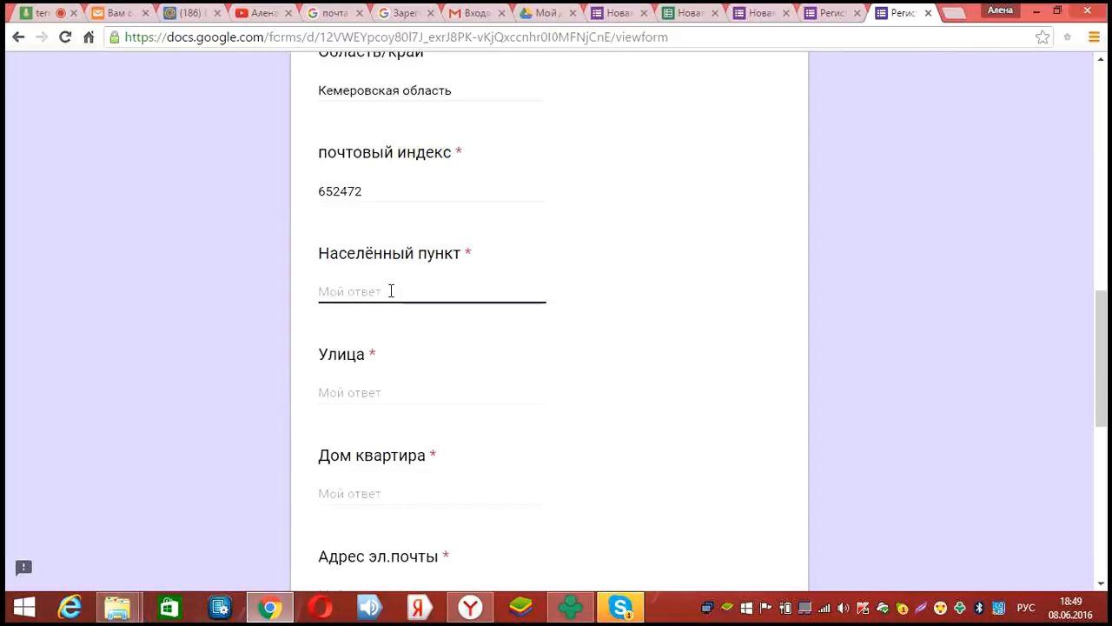
pyautogui.write('А')
pyautogui.press('BackSpace')
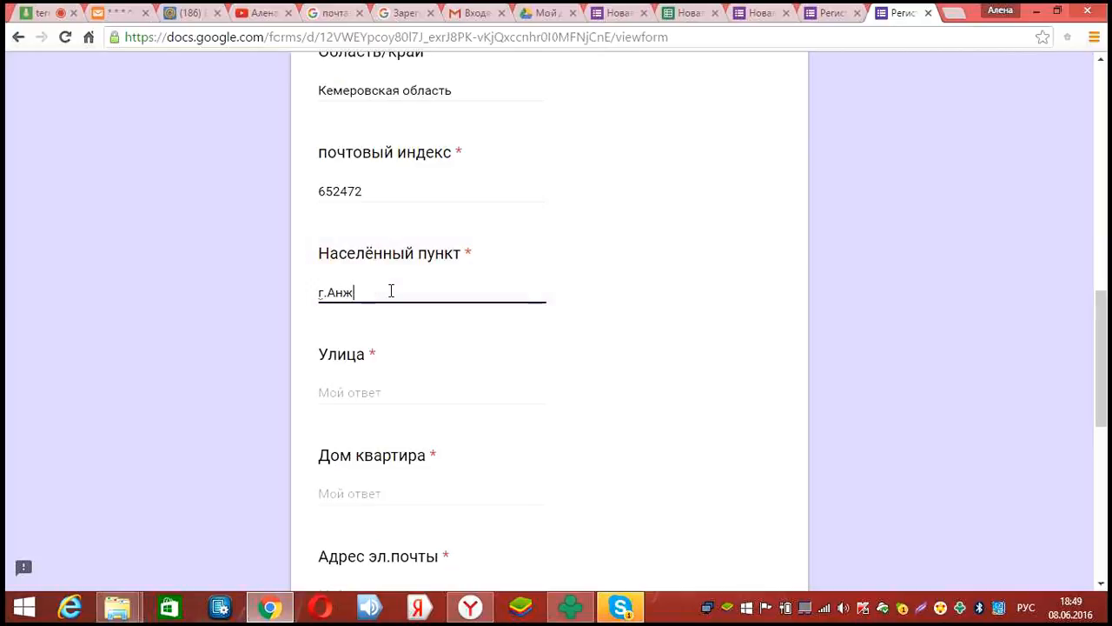
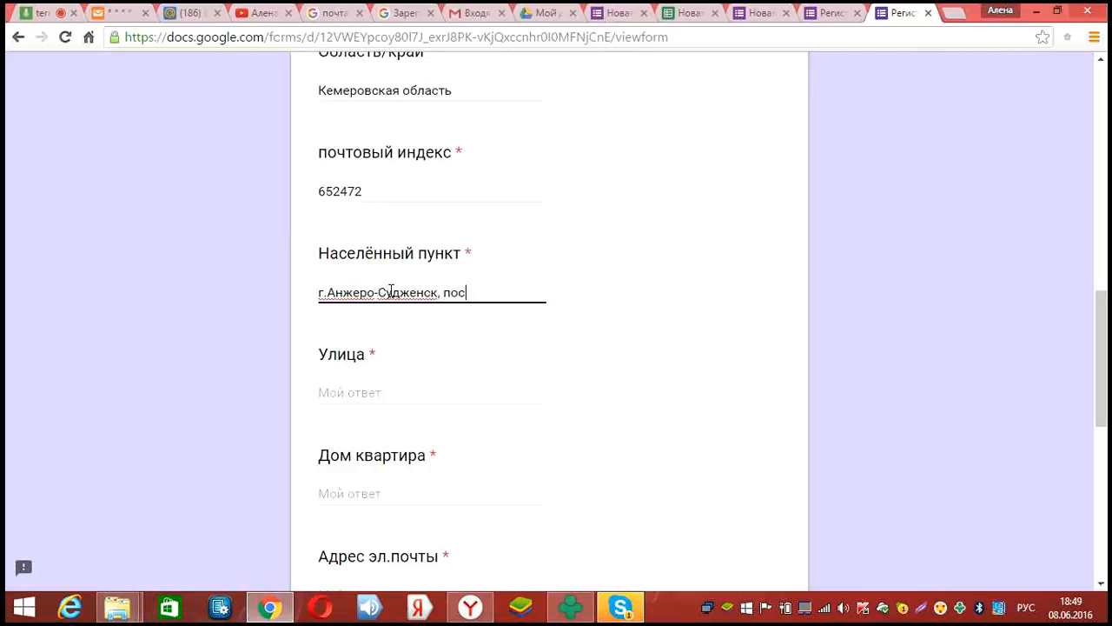
# Enter the respondent's street under Улица and the house/flat number under Дом квартира
pyautogui.scroll(-1, 388, 252)
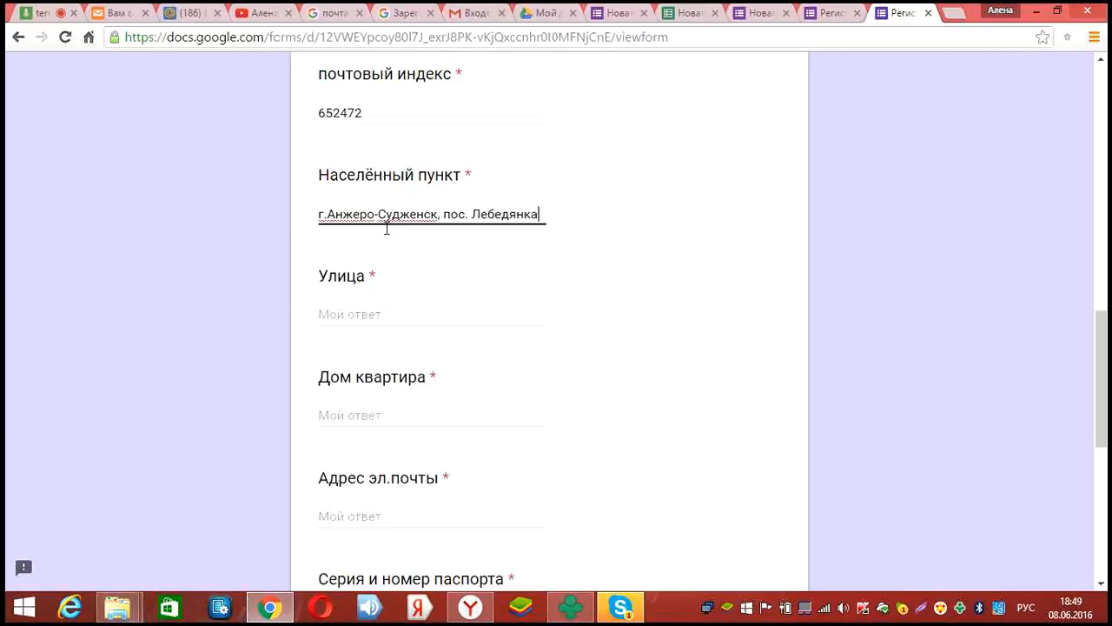
pyautogui.scroll(-1, 386, 228)
pyautogui.click(387, 228)
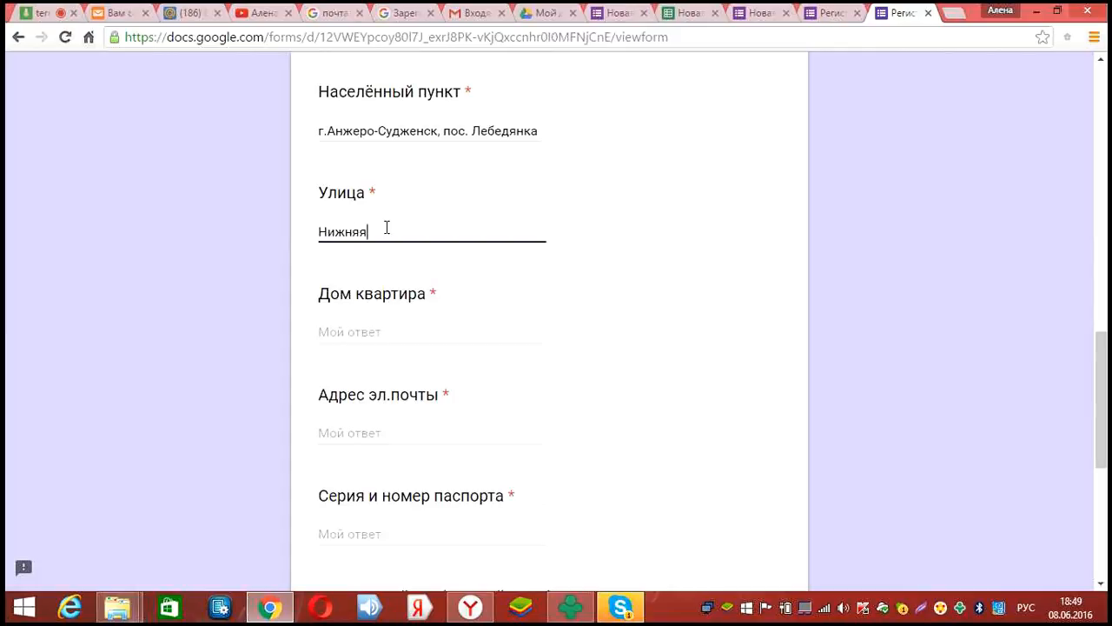
pyautogui.scroll(-2, 450, 187)
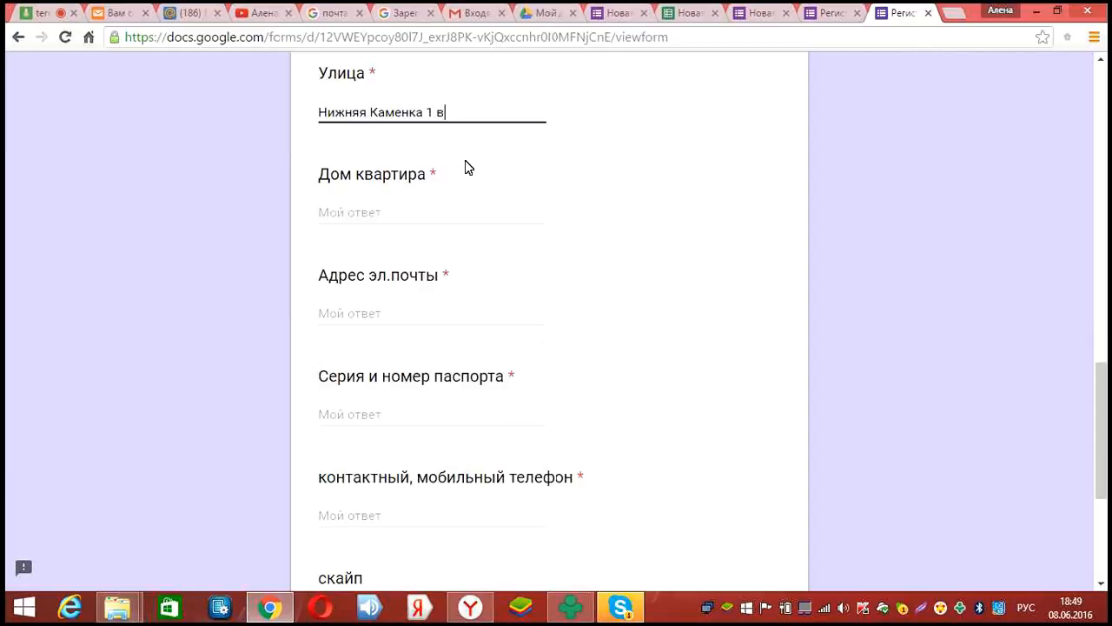
pyautogui.scroll(-1, 465, 164)
pyautogui.press('BackSpace')
pyautogui.press('BackSpace')
pyautogui.press('BackSpace')
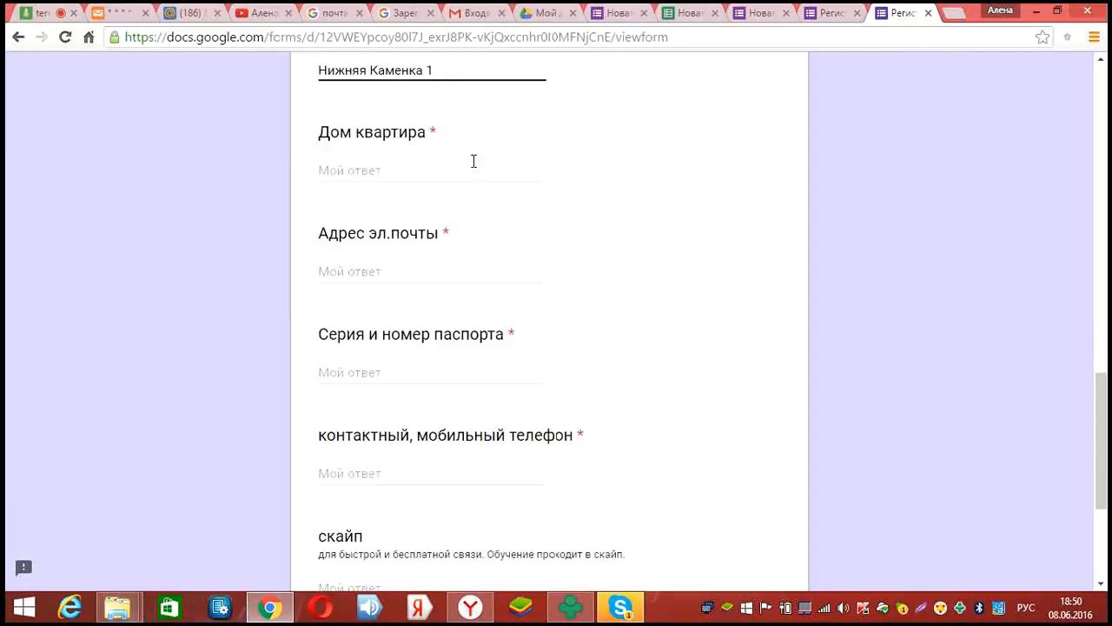
pyautogui.click(408, 176)
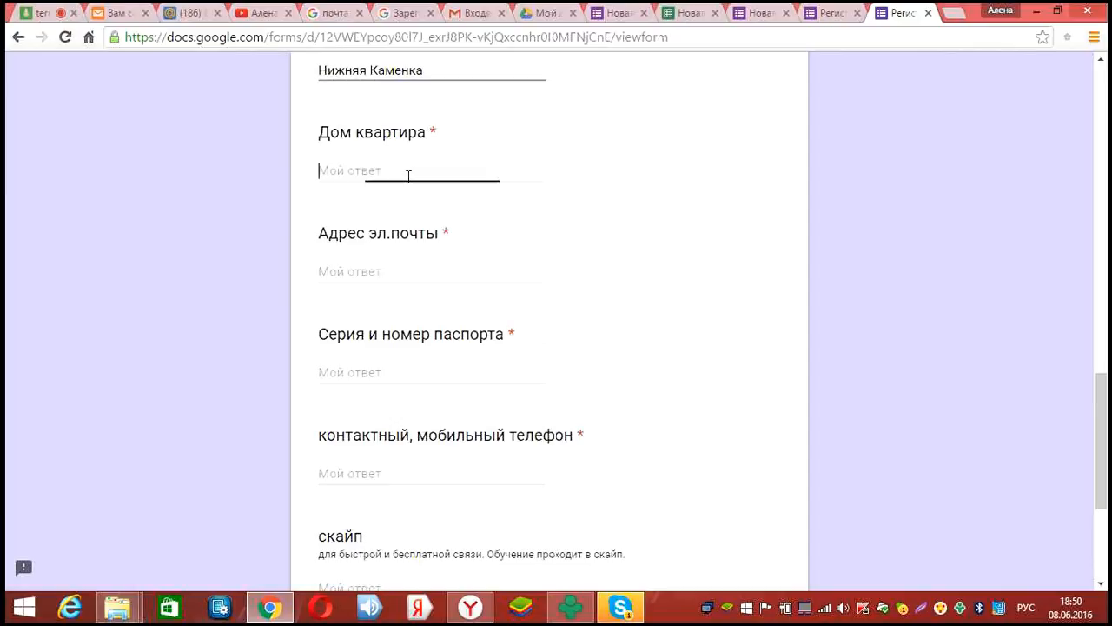
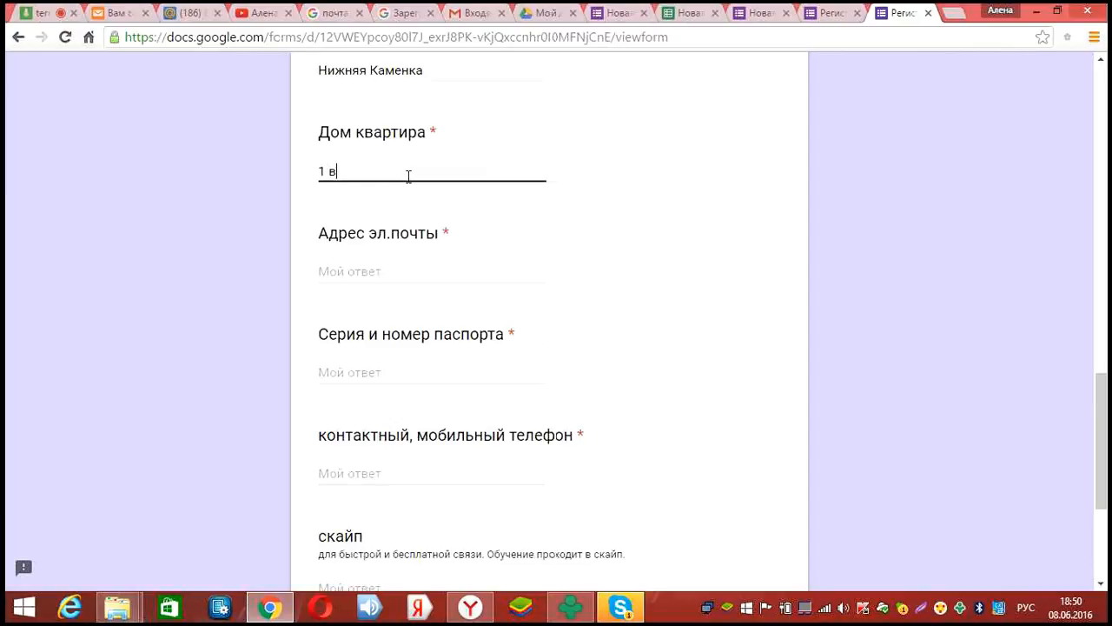
# Start the e-mail answer with the keyboard layout switched to English
pyautogui.scroll(-1, 383, 104)
pyautogui.scroll(-2, 383, 105)
pyautogui.click(383, 104)
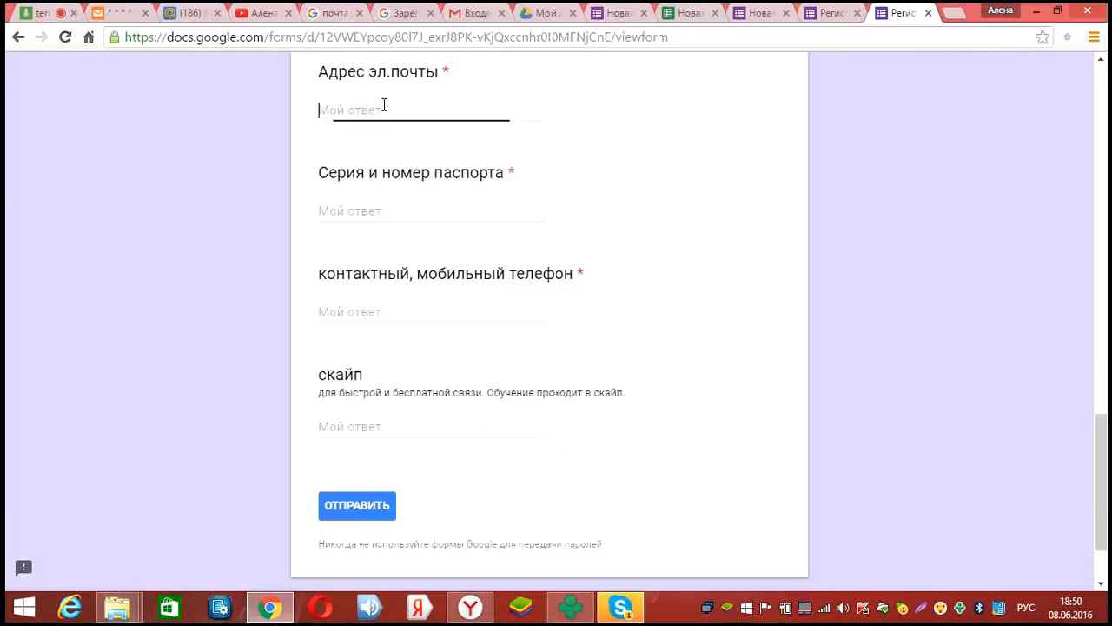
pyautogui.hotkey('alt', 'shift')
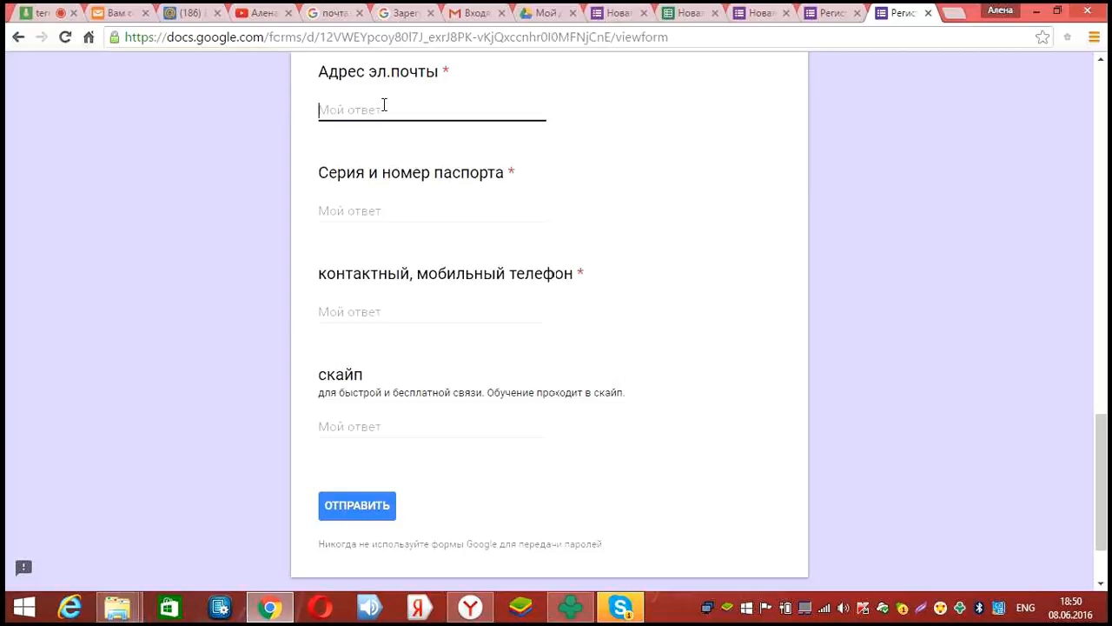
# Enter the respondent's e-mail address, then the passport series and number
pyautogui.click(374, 206)
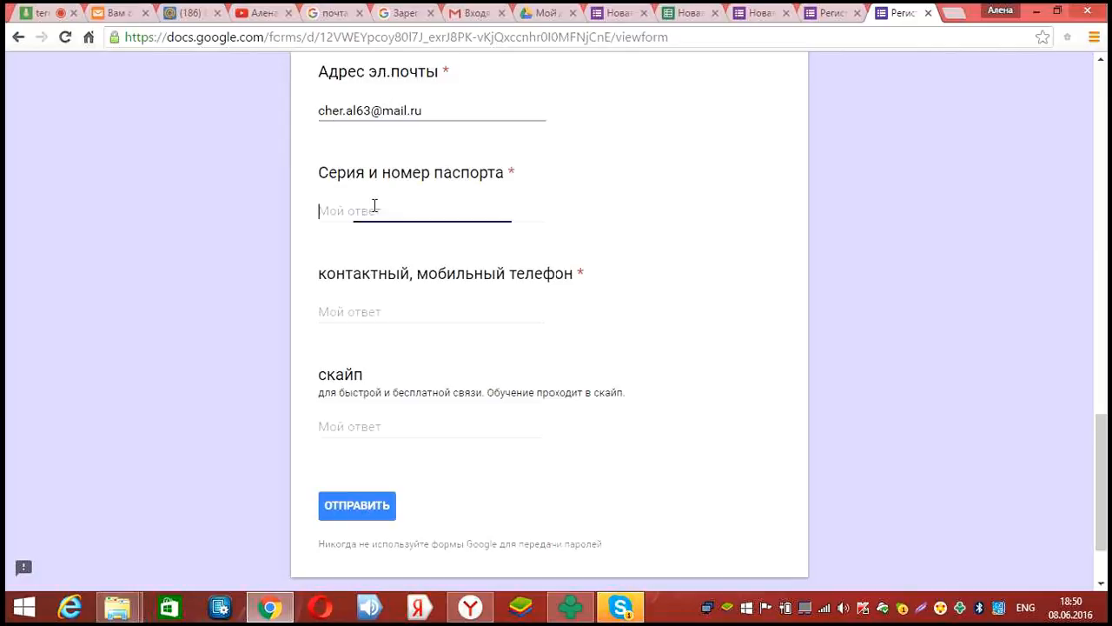
pyautogui.write('000')
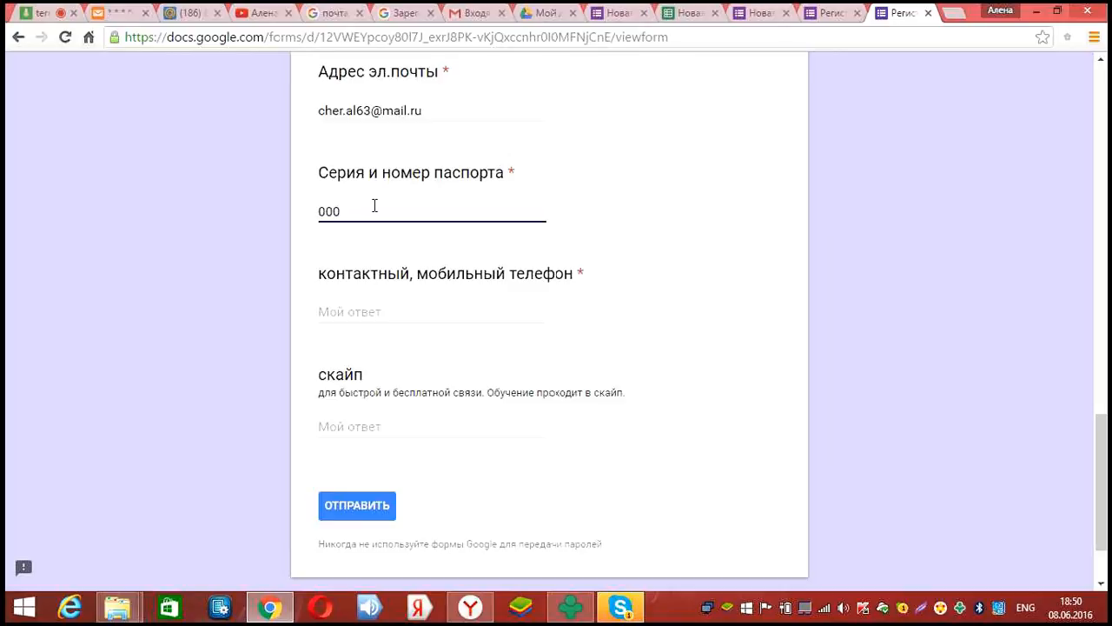
pyautogui.write('0 000000')
# Enter the respondent's mobile phone number in the contact phone field
pyautogui.scroll(-1, 378, 233)
pyautogui.click(379, 232)
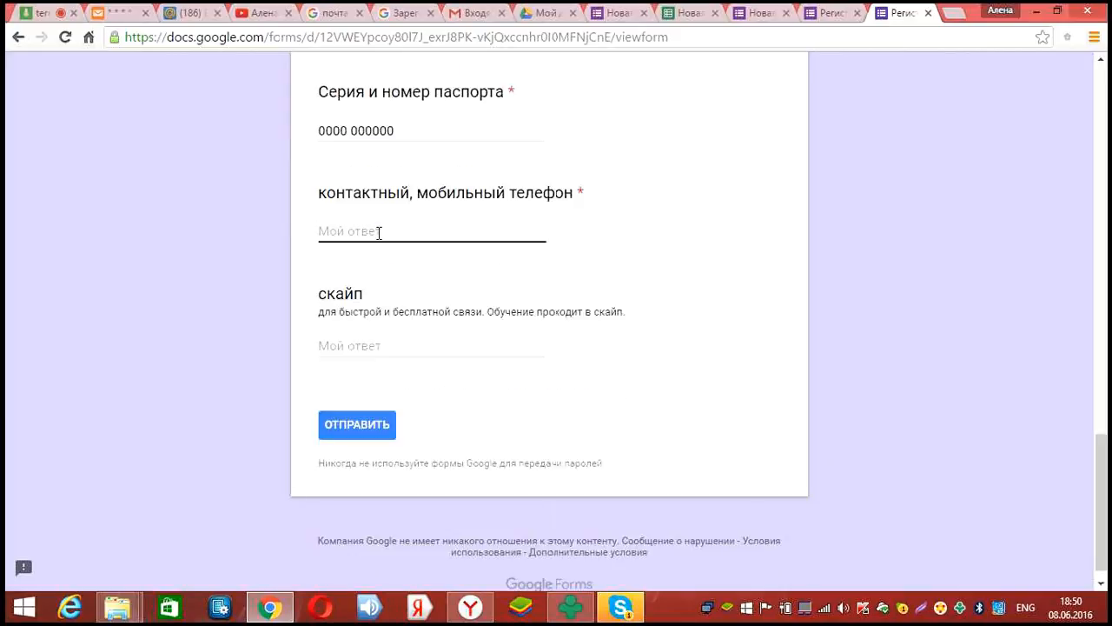
# Enter the respondent's Skype login in English, then submit the form
pyautogui.scroll(-1, 379, 316)
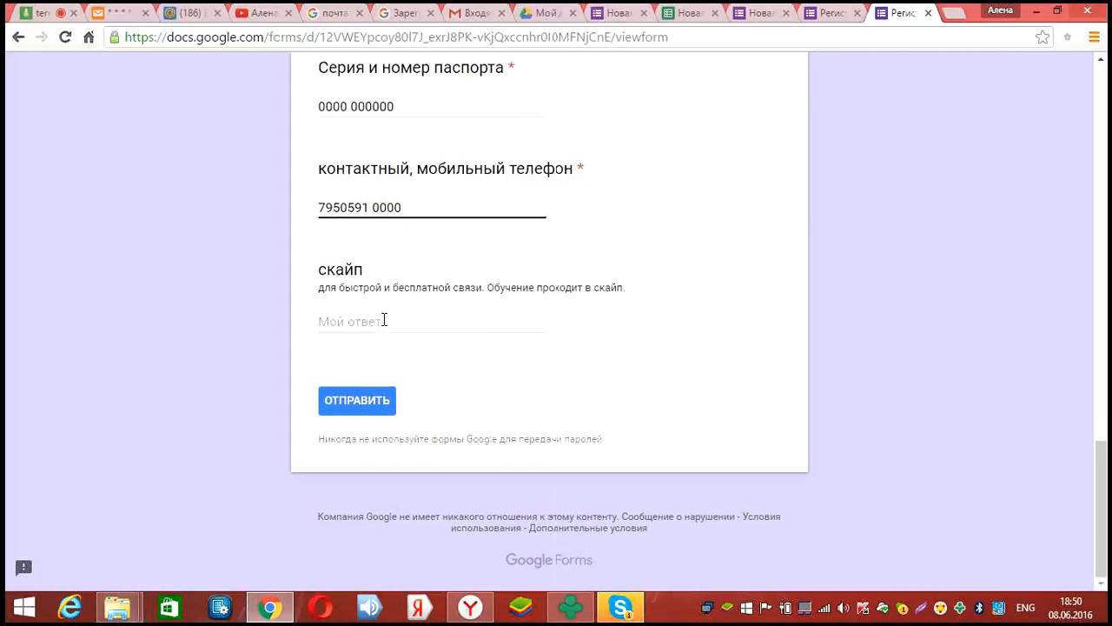
pyautogui.click(379, 324)
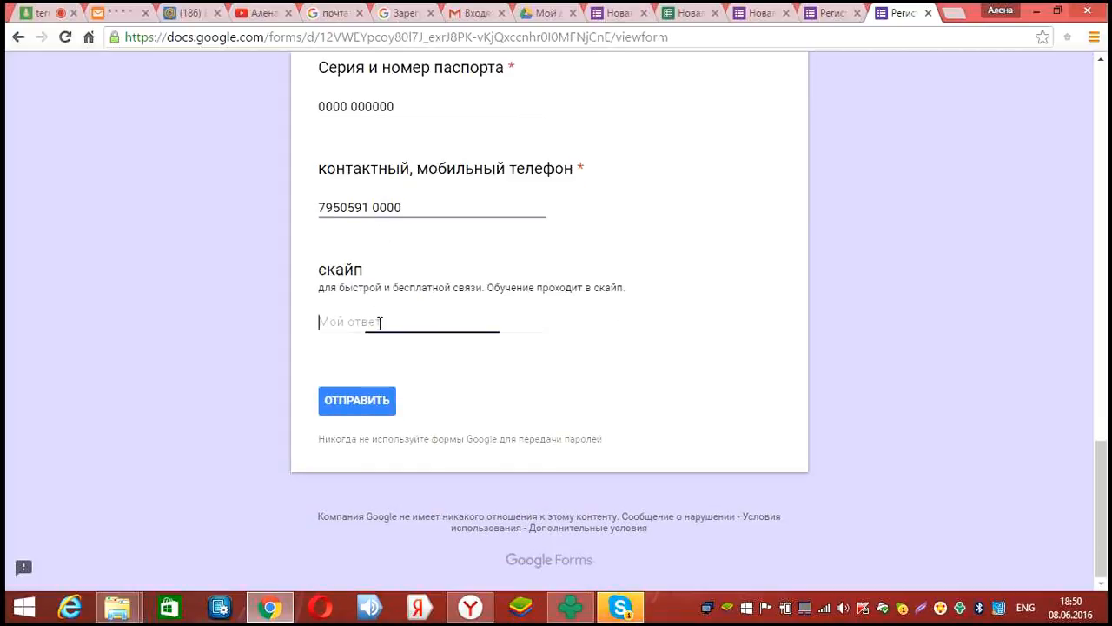
pyautogui.hotkey('alt', 'shift')
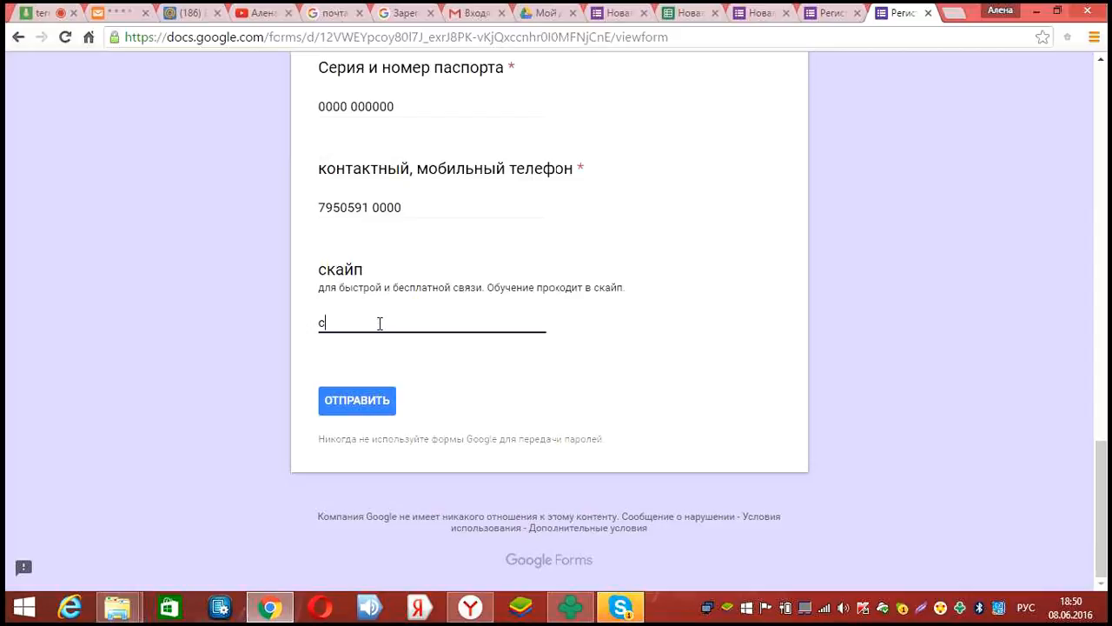
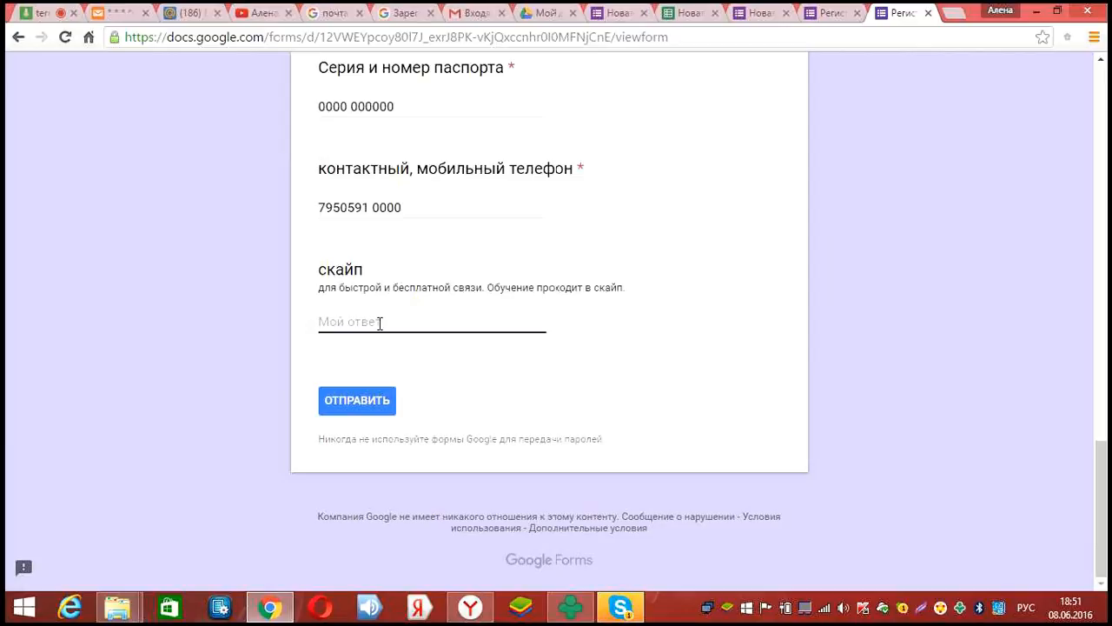
pyautogui.hotkey('alt', 'shift')
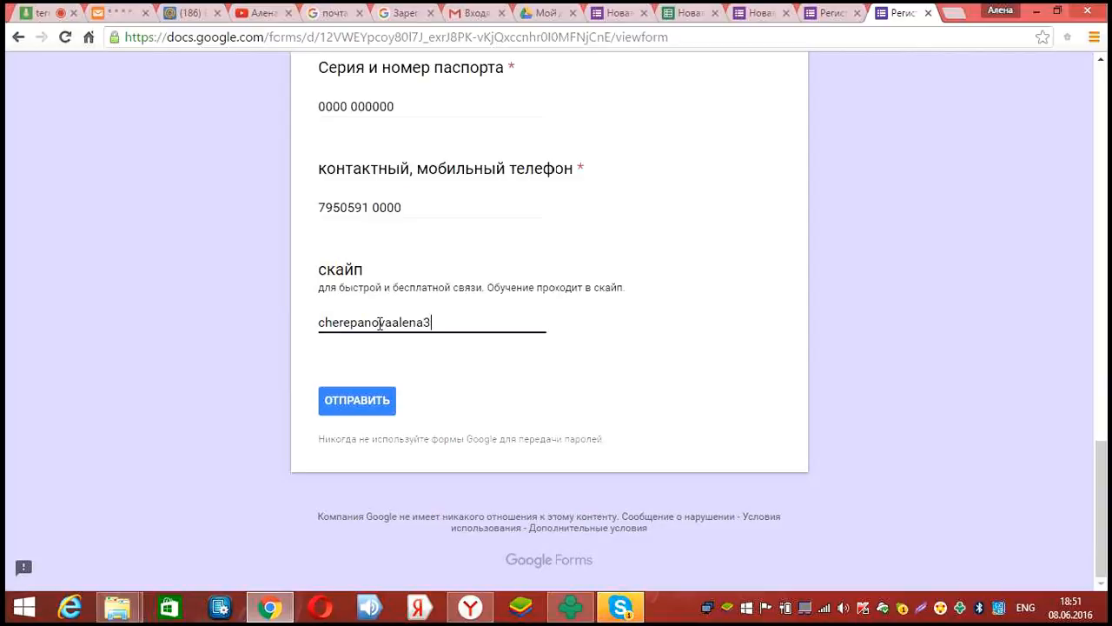
pyautogui.press('Return')
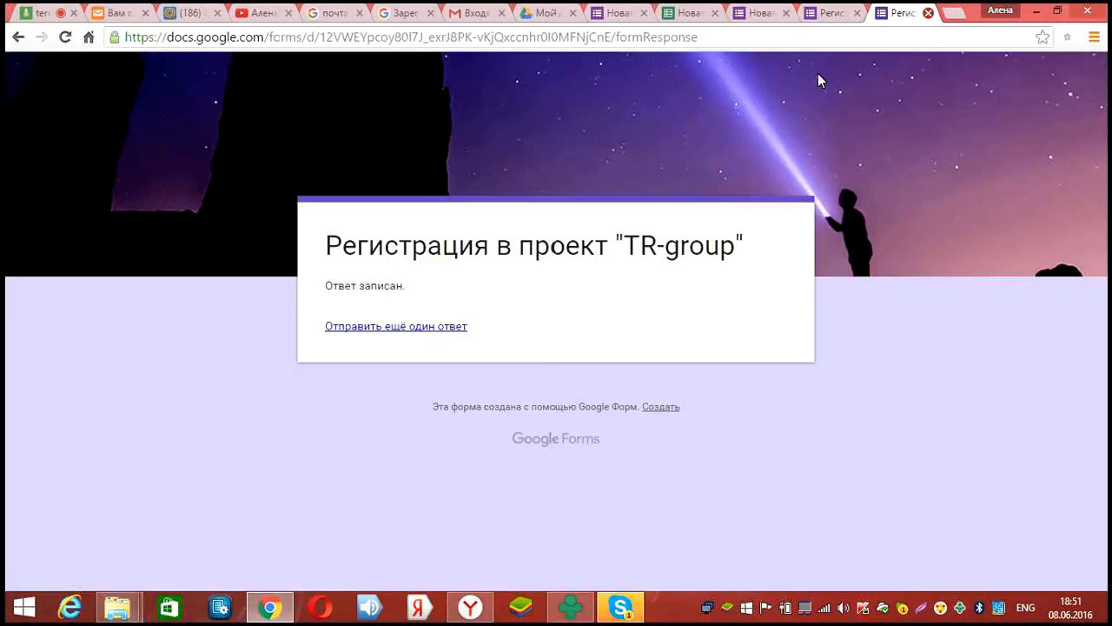
# Close the recorded-response tab to return to Google Drive
pyautogui.hotkey('ctrl', 'w')
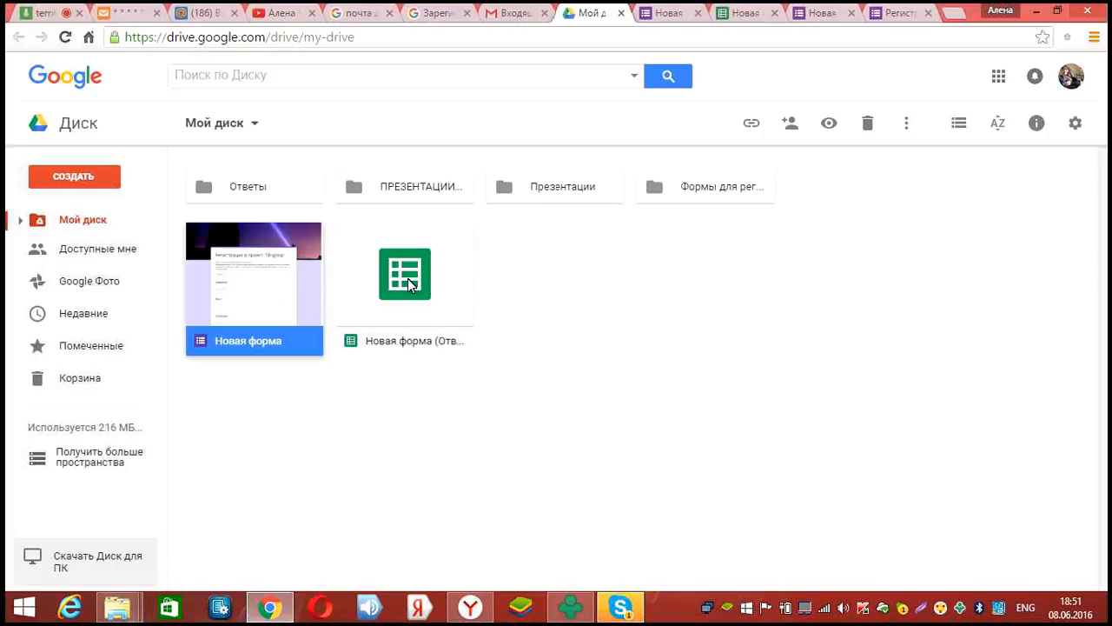
# Open 'Новая форма (Ответы)', check the test response in row 2, then return to webinar.fm
pyautogui.click(410, 283)
pyautogui.doubleClick(408, 279)
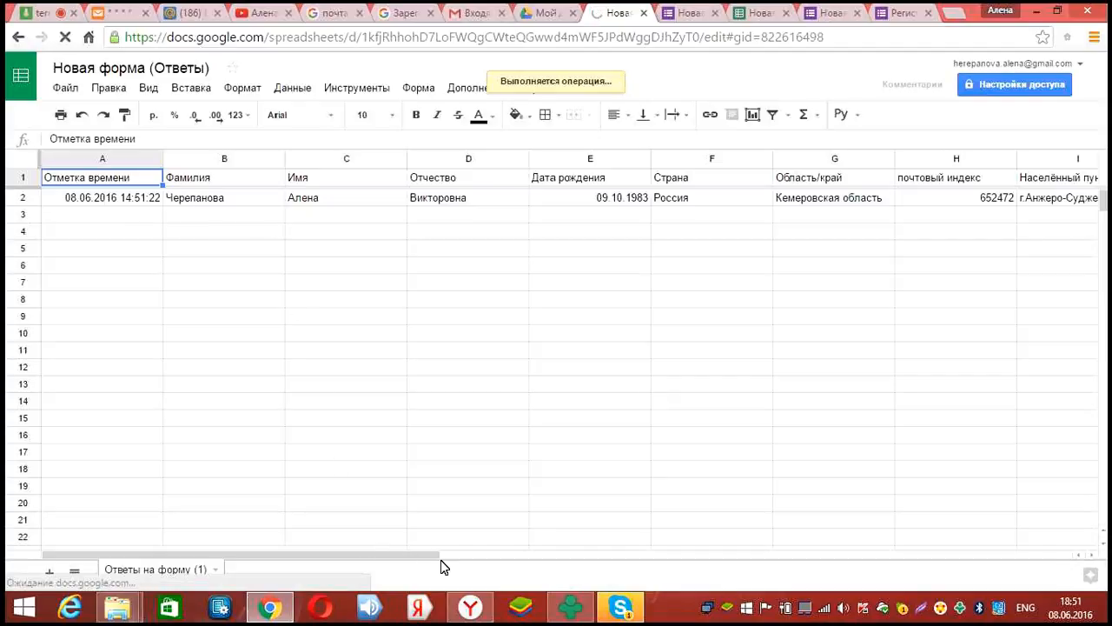
pyautogui.moveTo(445, 557); pyautogui.dragTo(674, 576)
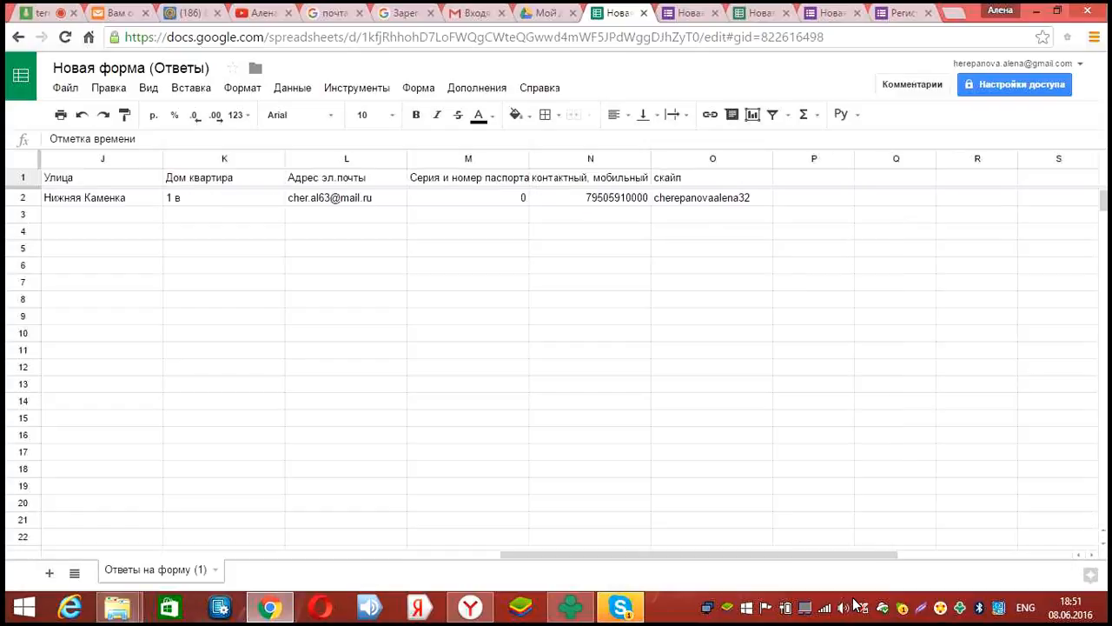
pyautogui.moveTo(627, 572); pyautogui.dragTo(403, 549)
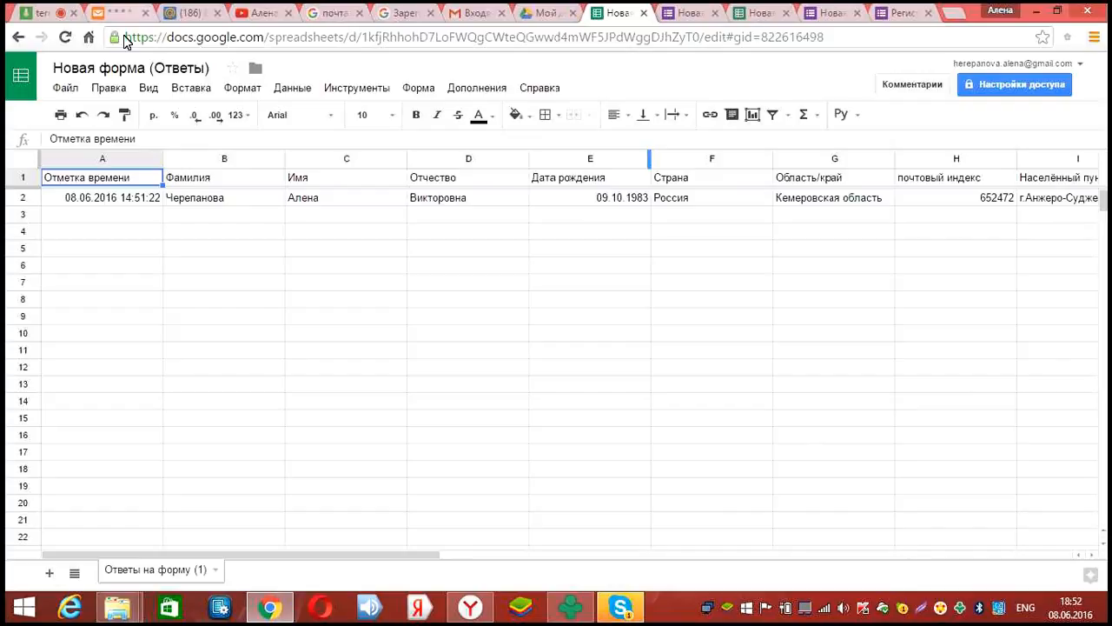
pyautogui.click(49, 12)
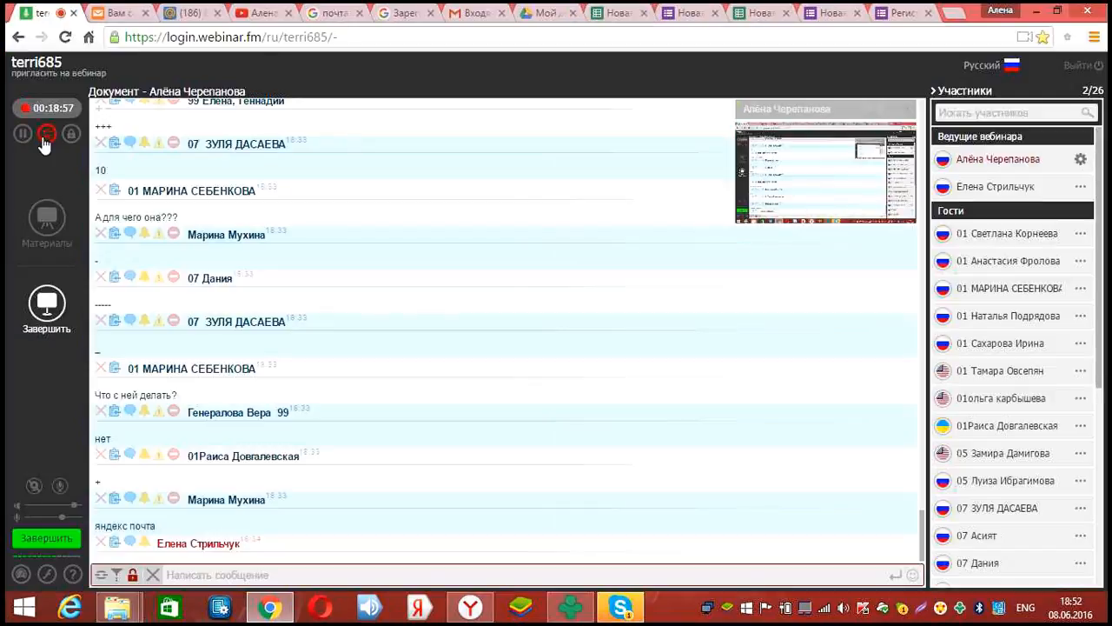